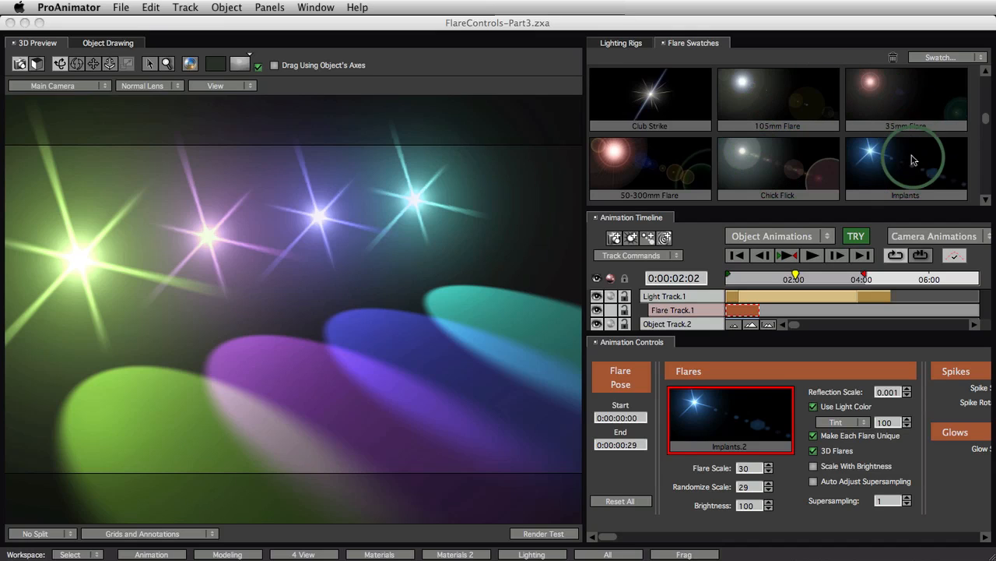
Step: Compare the library's Implants swatch with the Implants flare already assigned to the flare pose
click(914, 169)
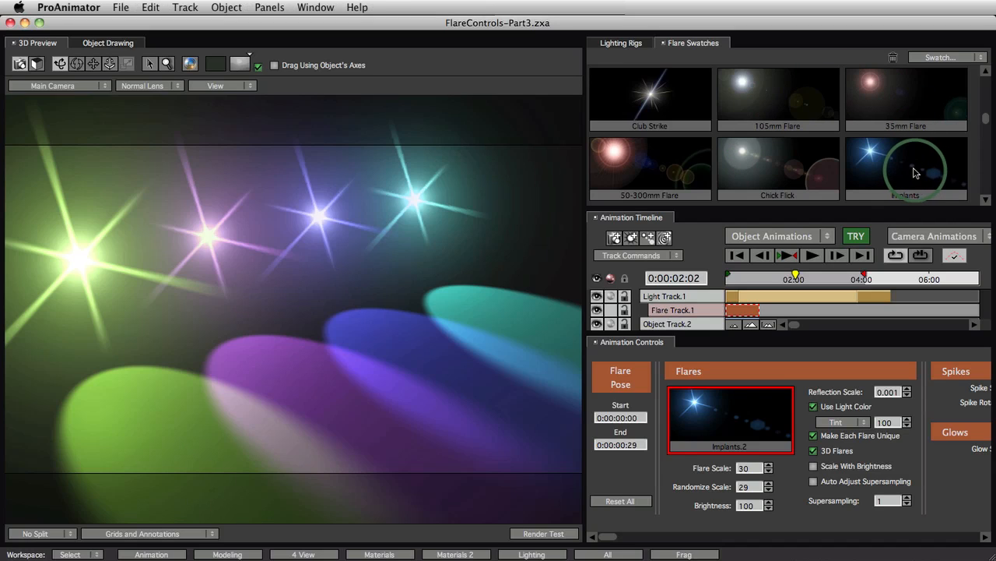
click(897, 179)
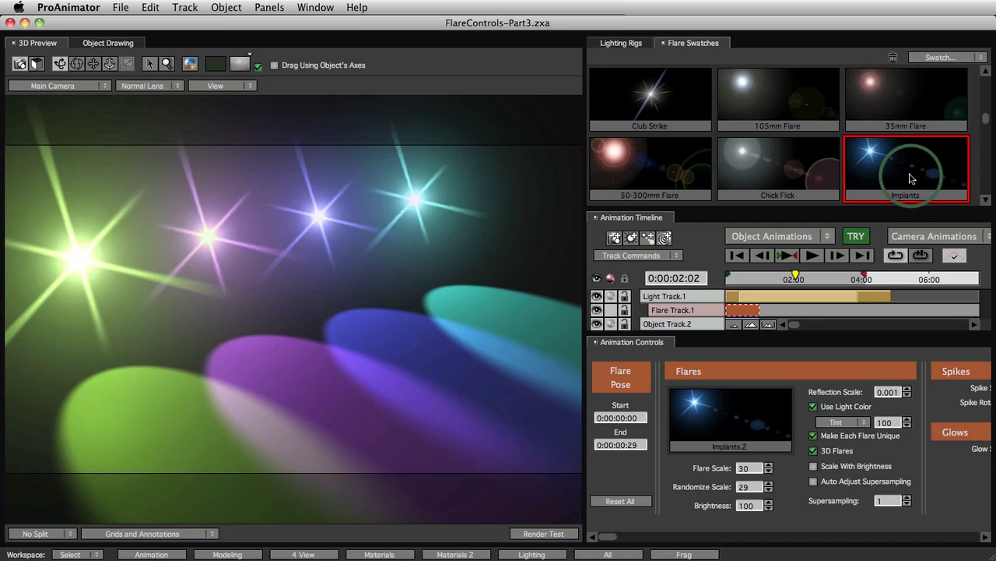
drag(911, 179, 726, 428)
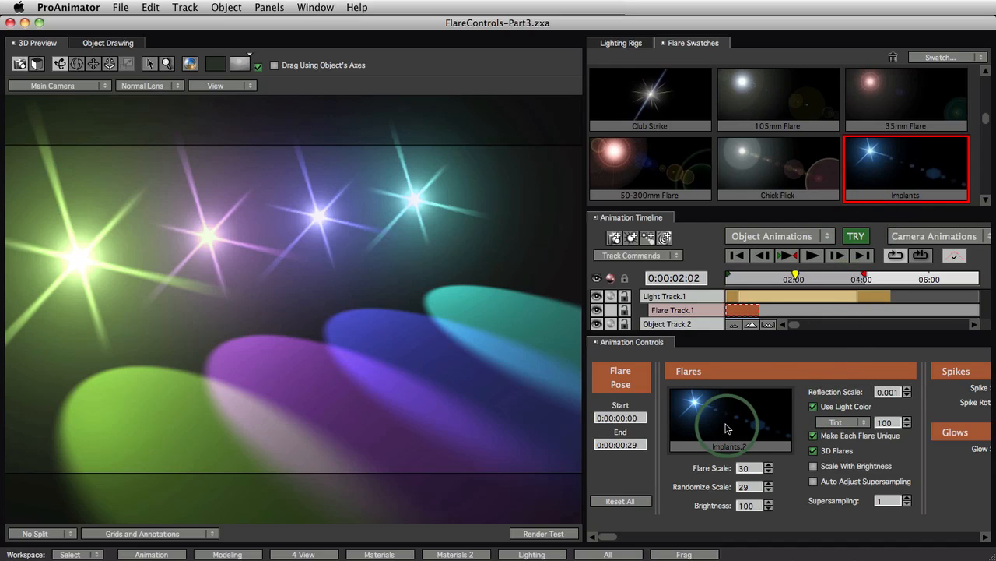
click(726, 427)
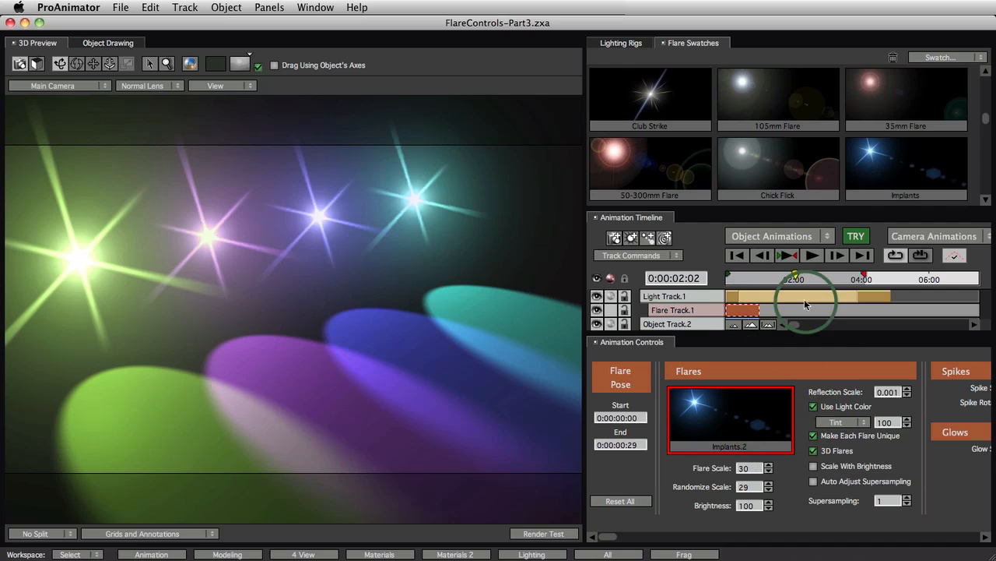
Step: Replace the flare pose's Implants flare with a copy of the Club Strike swatch
click(666, 104)
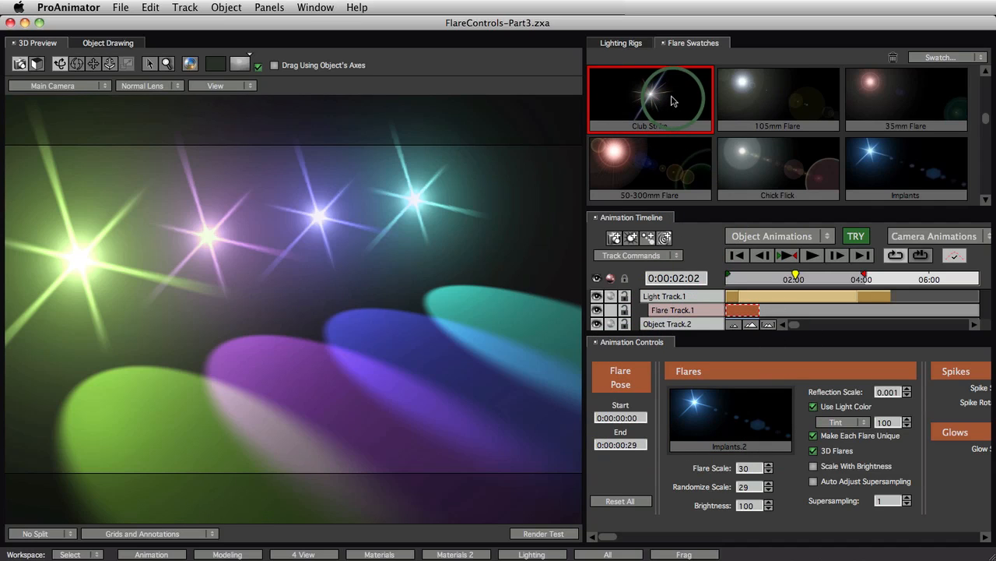
click(717, 427)
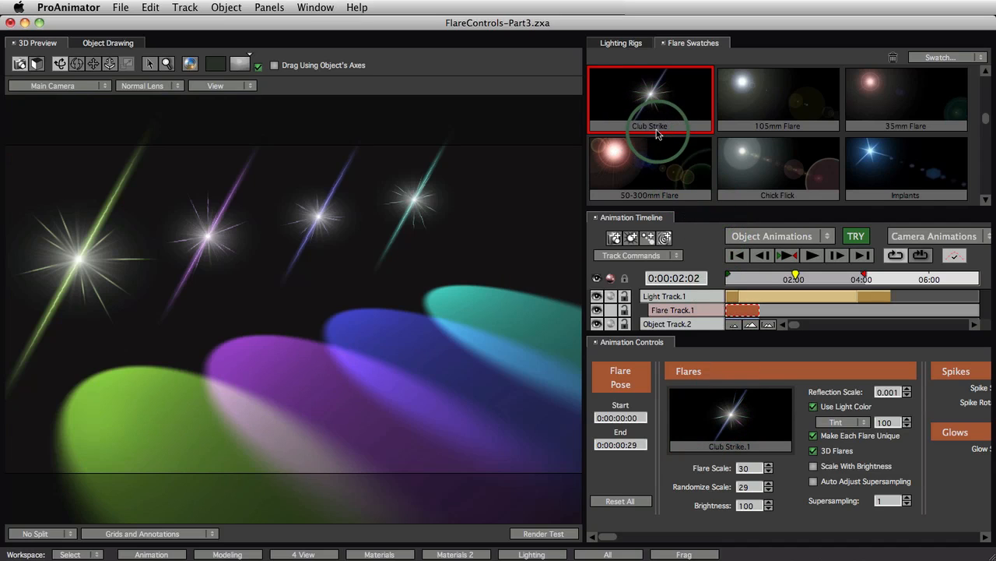
click(751, 433)
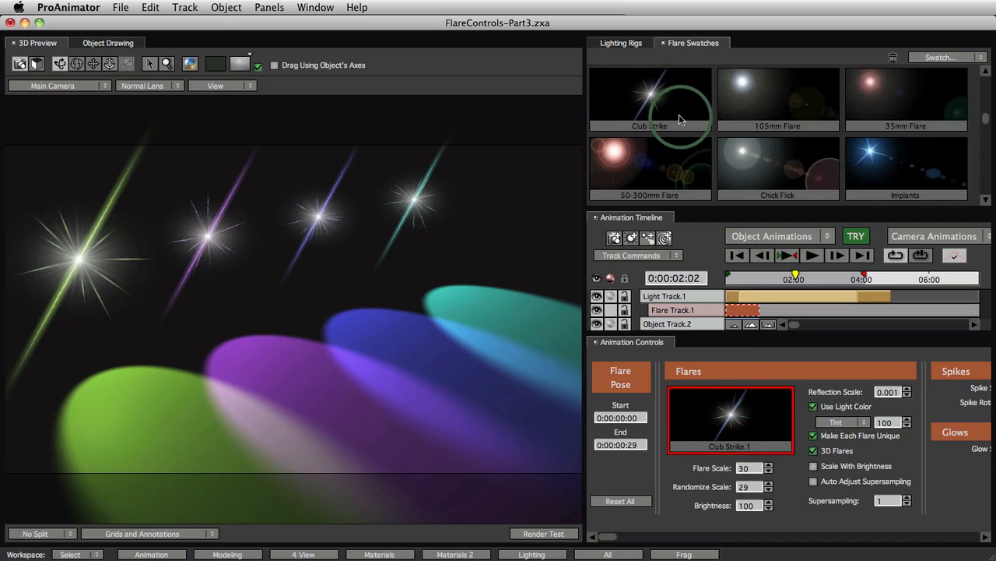
Step: Link the flare pose directly to the library's Club Strike swatch instead of using a separate copy
click(685, 89)
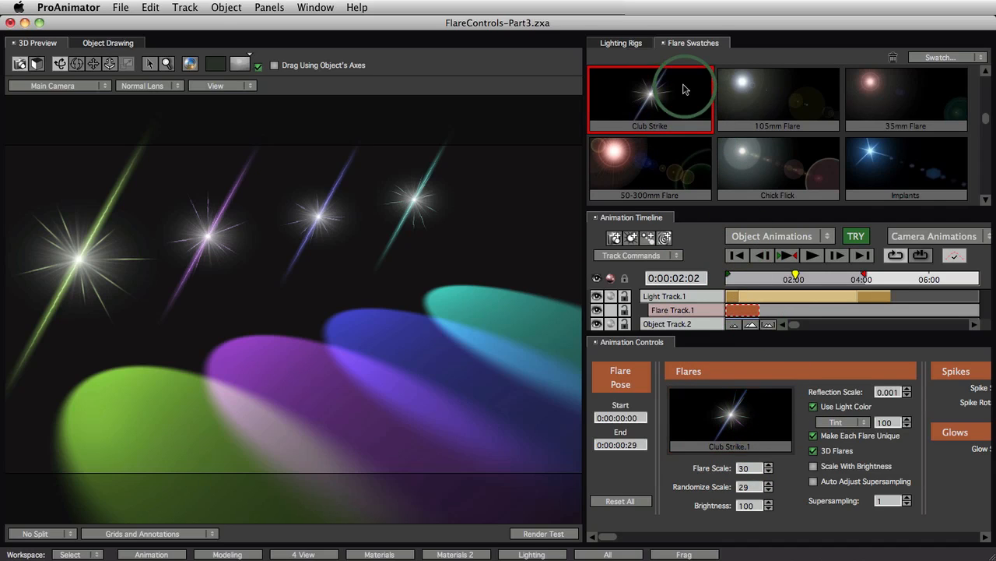
click(751, 427)
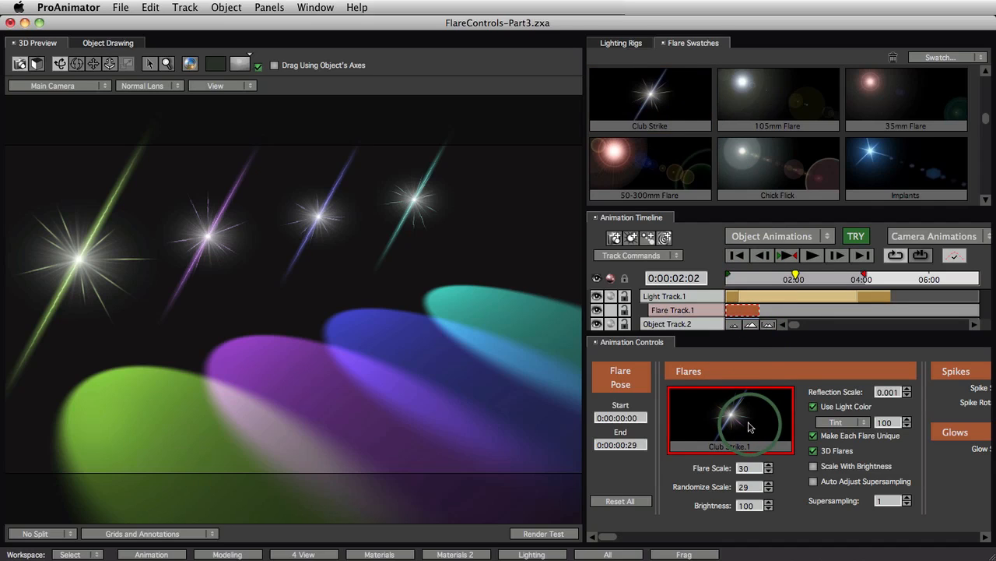
click(674, 95)
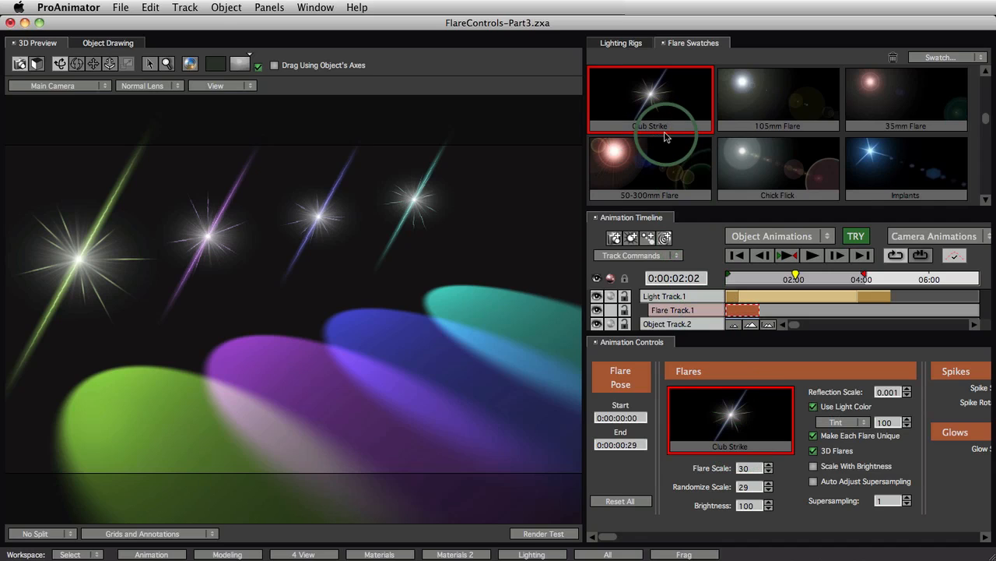
Step: Check how the Club Strike swatch links to the flare pose by selecting different swatches and reselecting the Flare Track segment
click(777, 113)
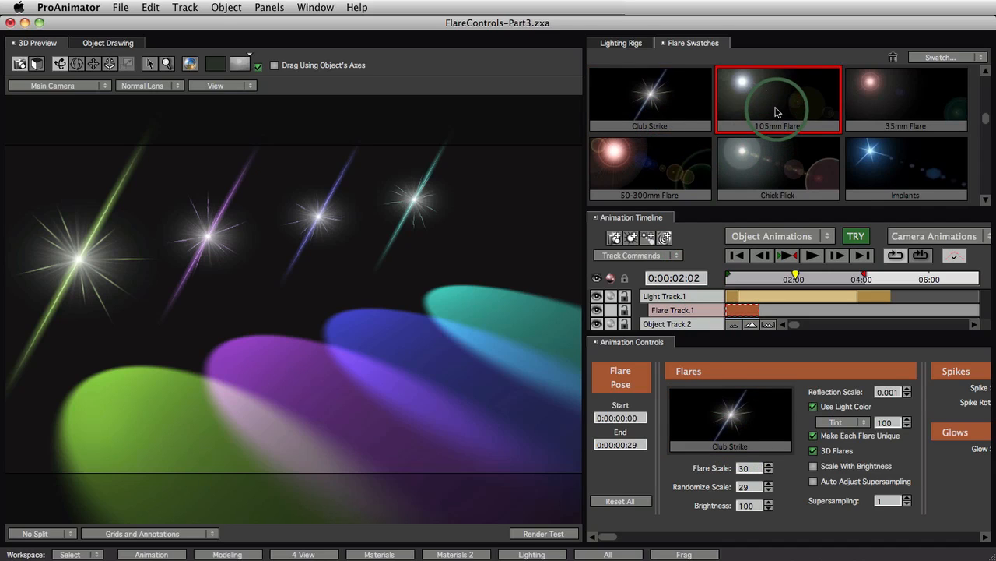
click(658, 101)
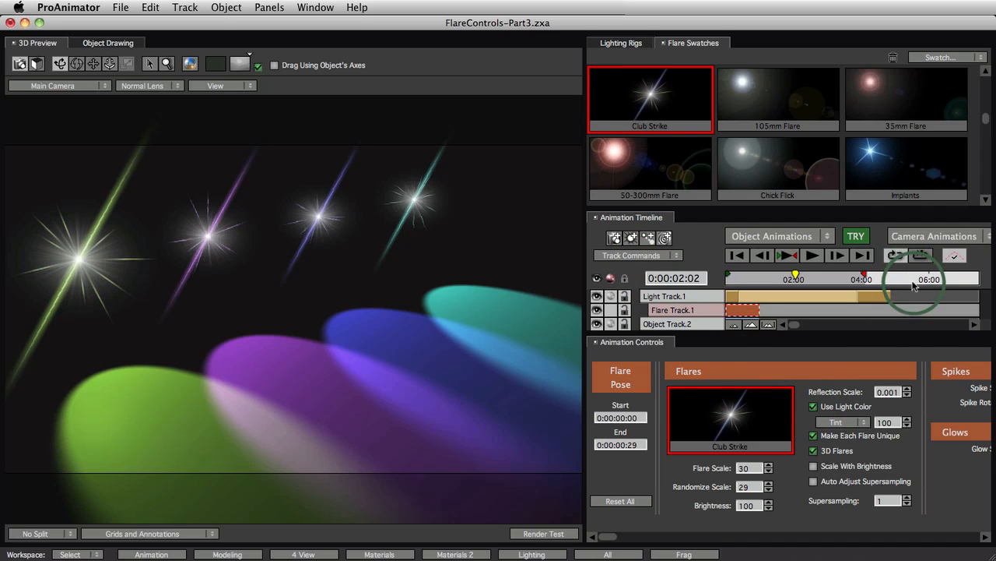
click(819, 312)
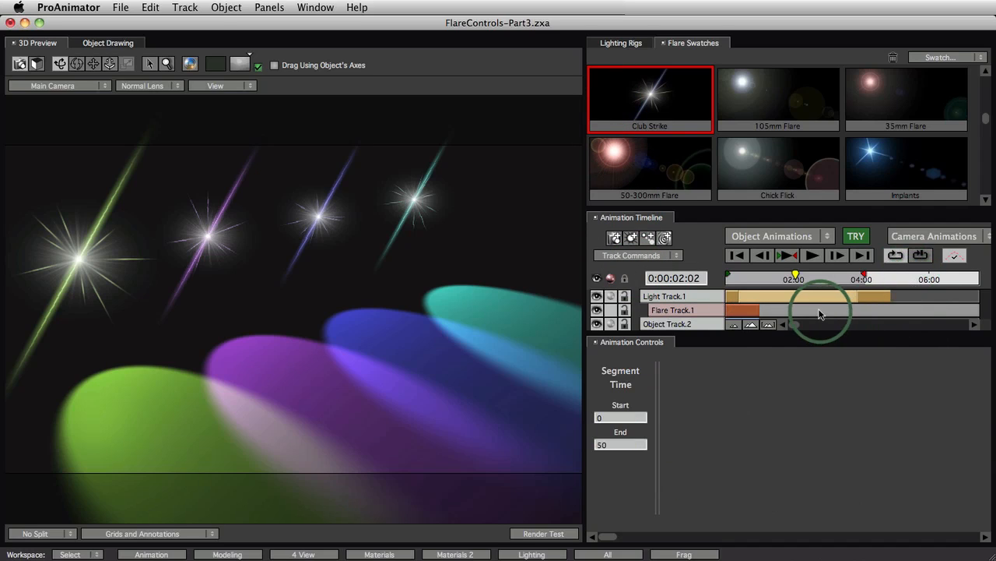
click(749, 311)
drag(772, 173, 735, 430)
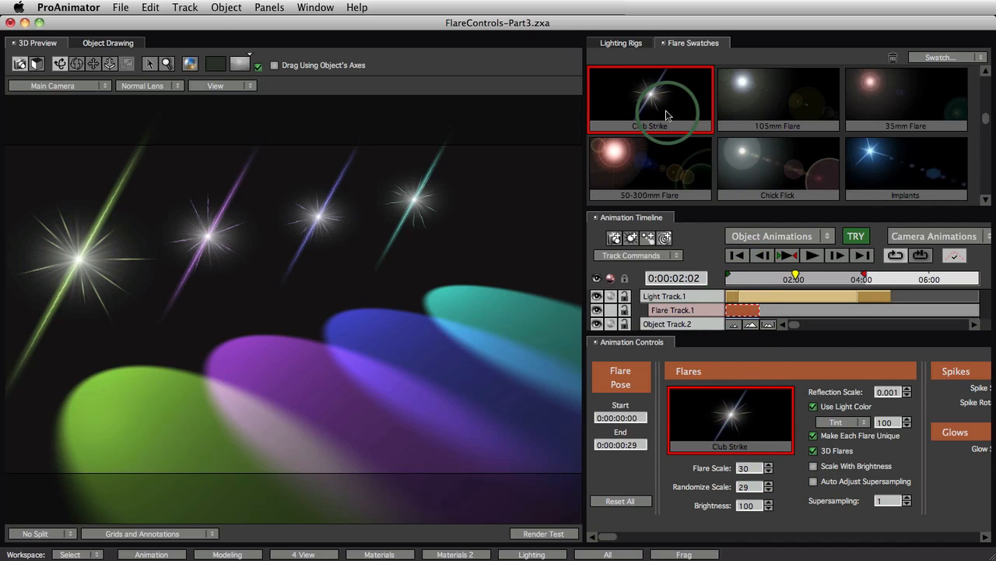
click(730, 114)
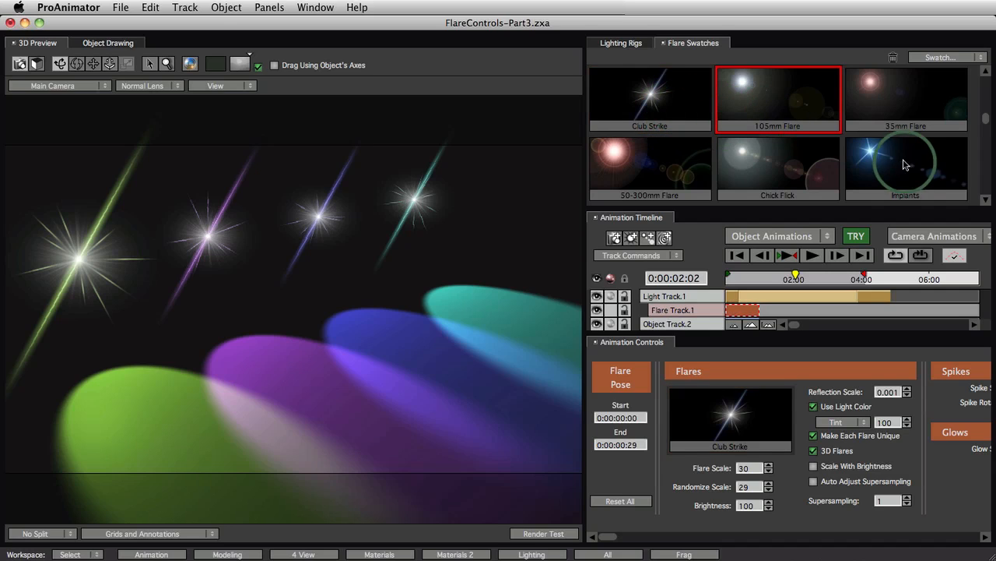
Step: Apply a copy of the Implants swatch to the flare pose in place of Club Strike
drag(876, 194, 757, 430)
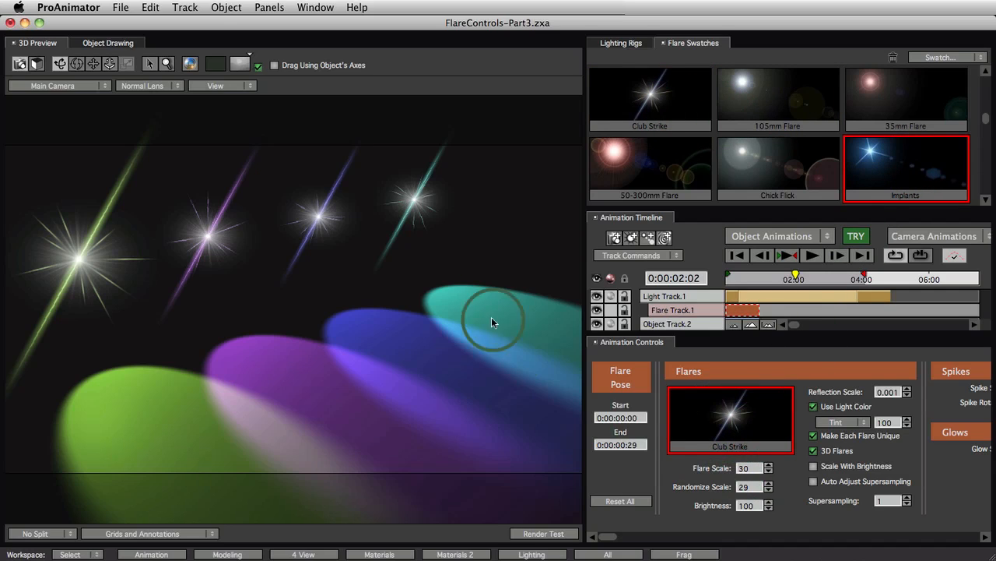
click(716, 413)
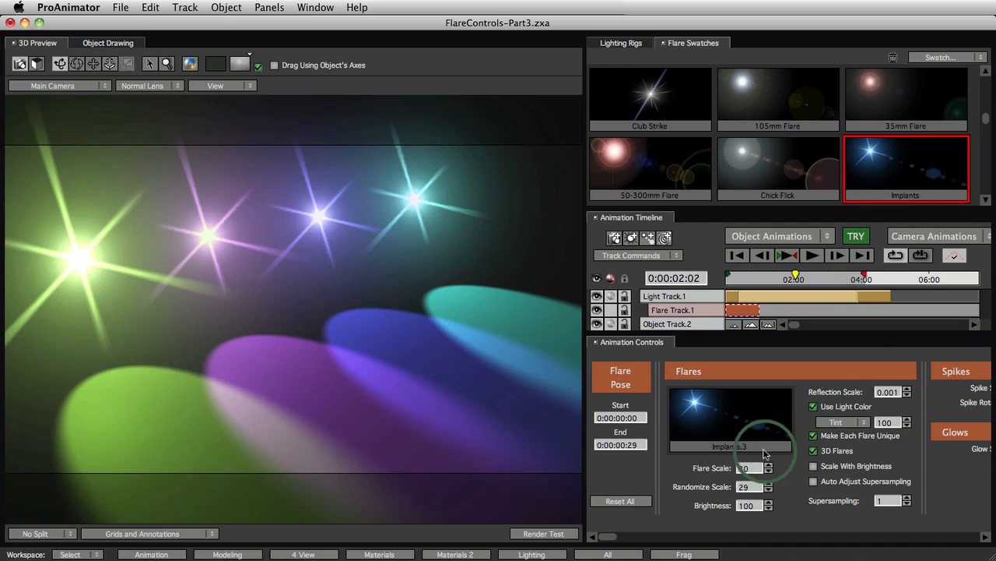
Step: Open the flare pose's Implants flare in the Lens Flare Editor and reposition its light source in the preview
click(745, 421)
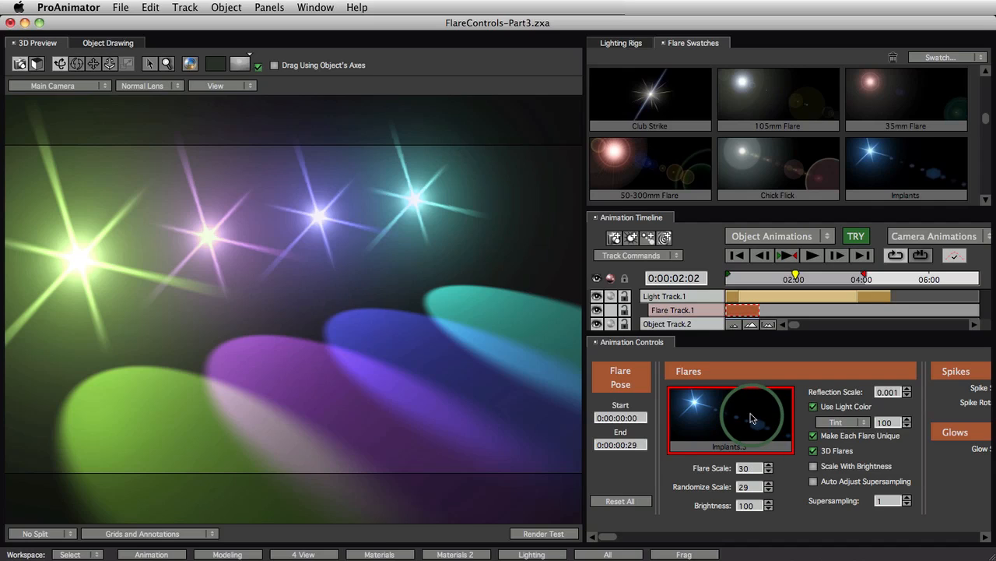
double_click(751, 418)
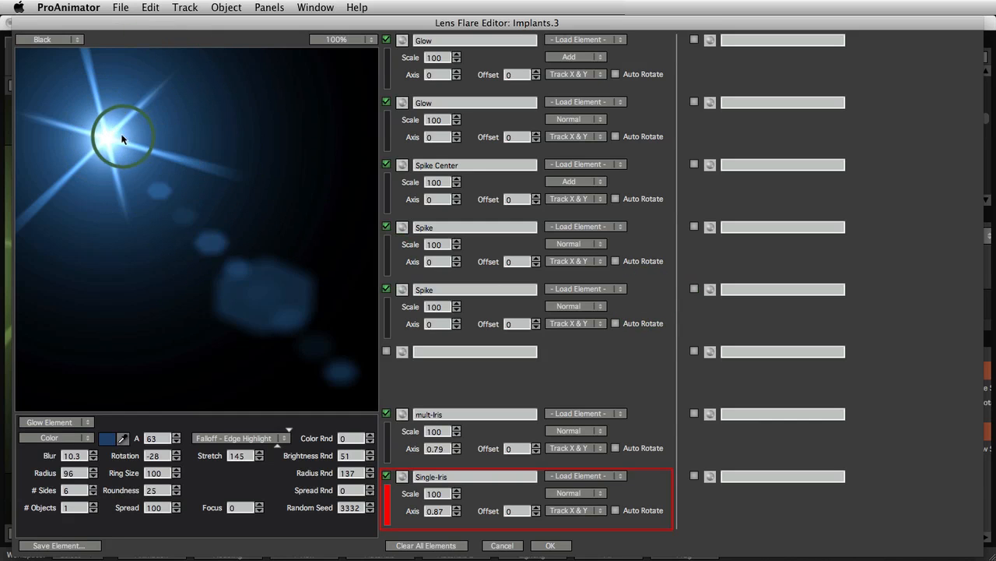
drag(179, 135, 130, 138)
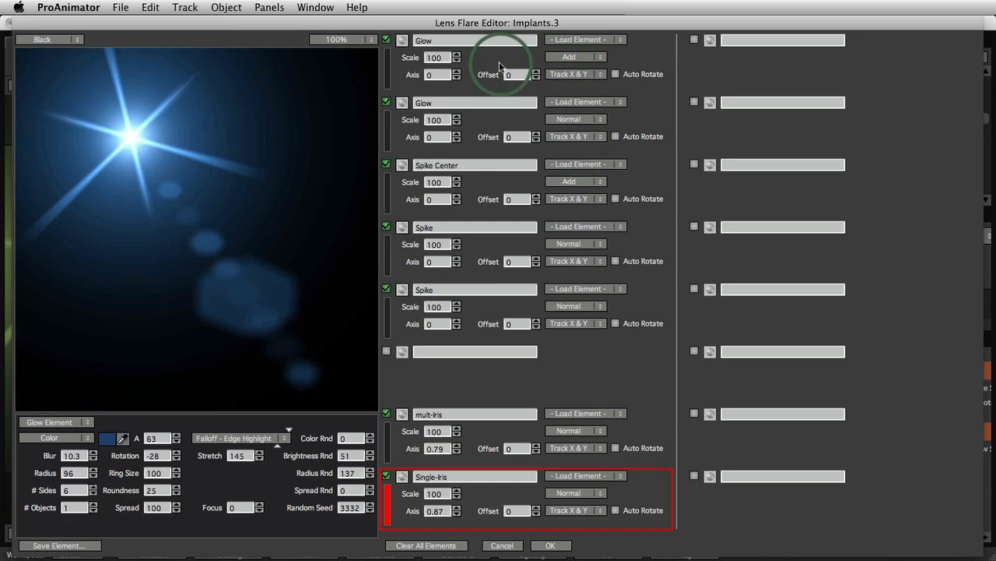
Step: Try the Normal blend mode on the first Glow element and restore it to Add
click(581, 61)
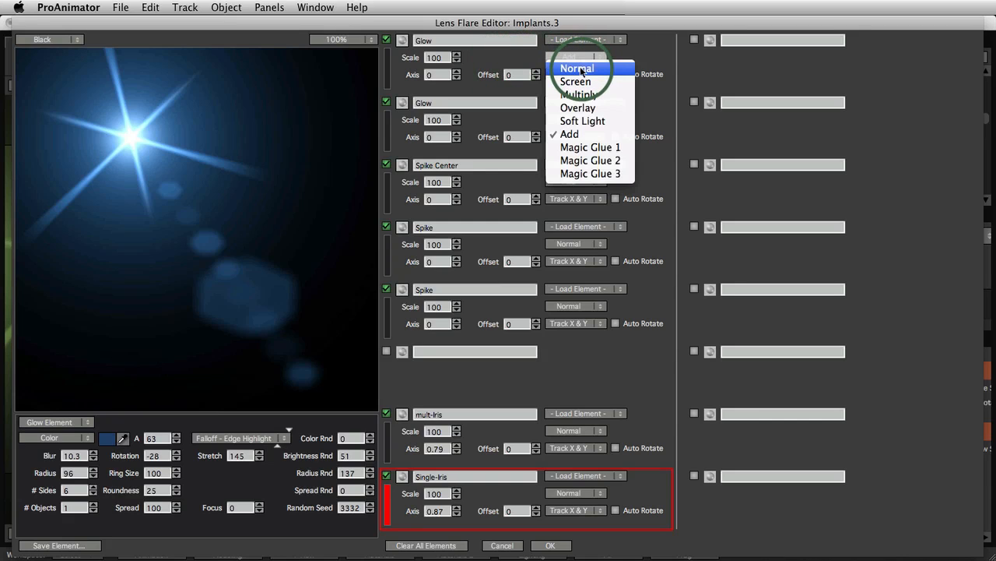
click(577, 69)
click(472, 87)
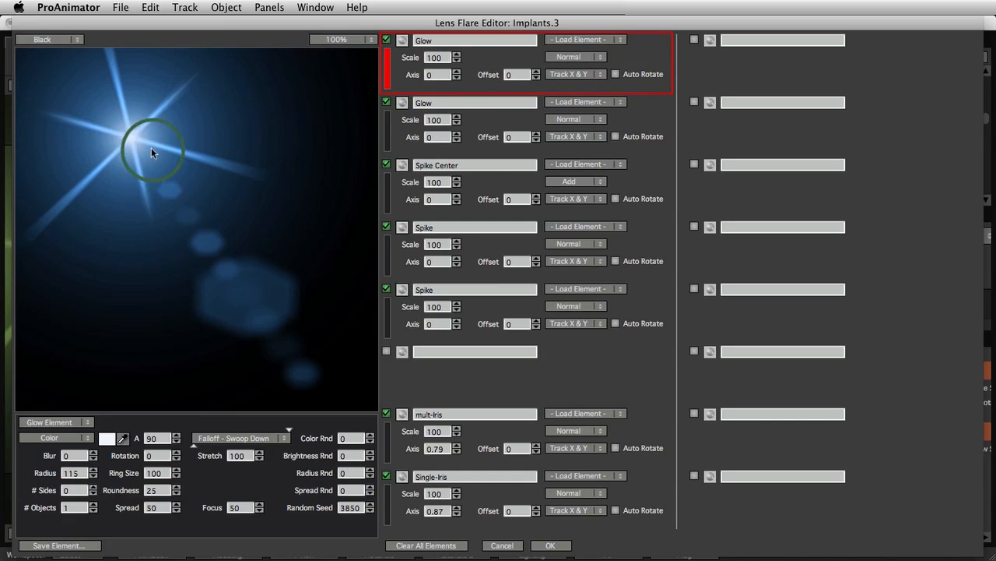
click(584, 59)
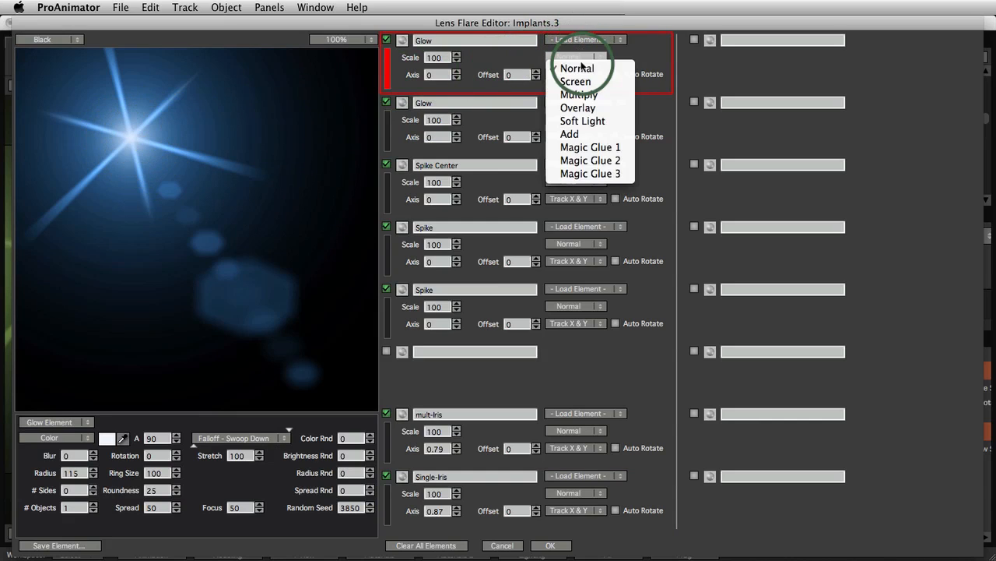
click(586, 134)
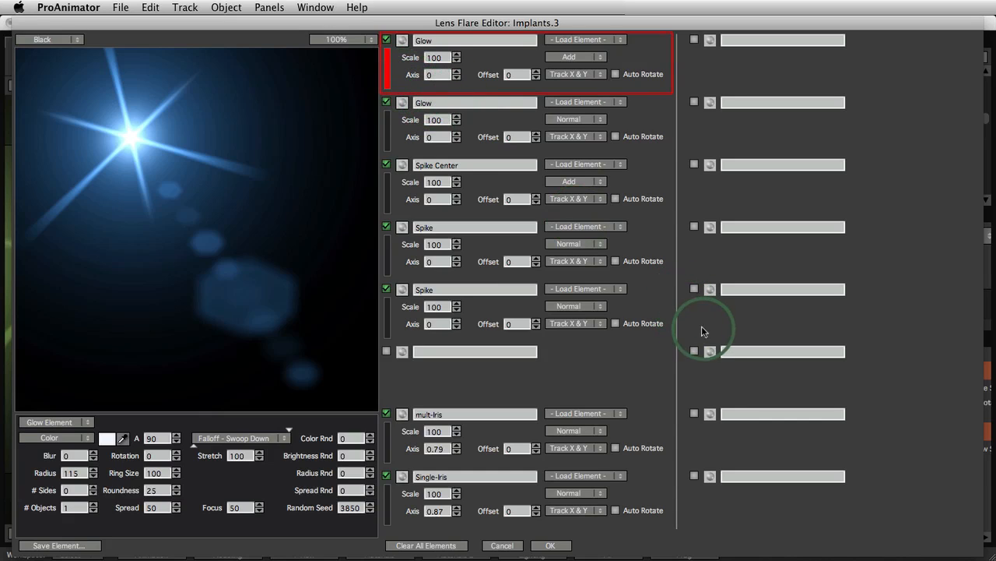
Step: Paste a copy of the first Glow element into the last slot of the second column and disable the original
click(697, 502)
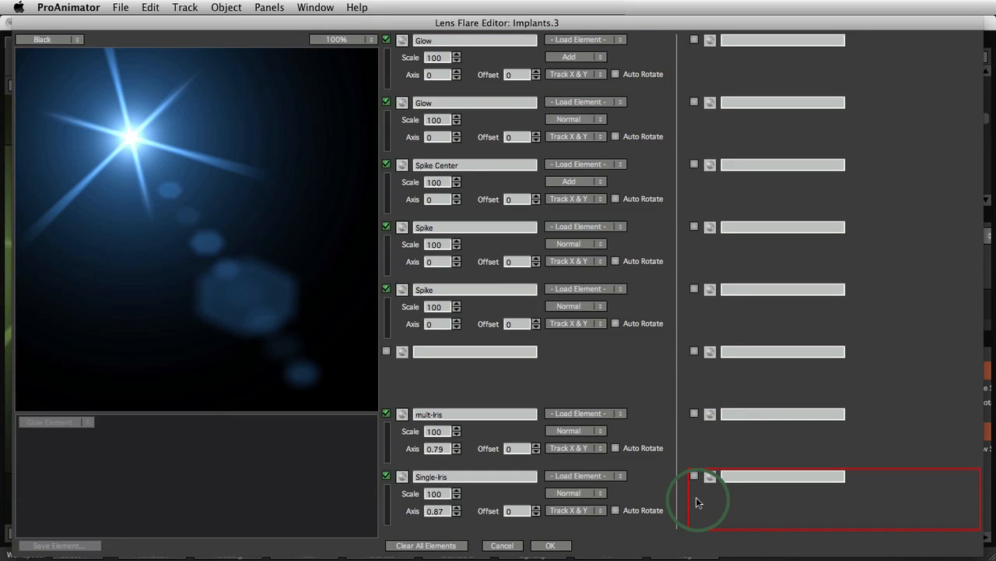
key(super+v)
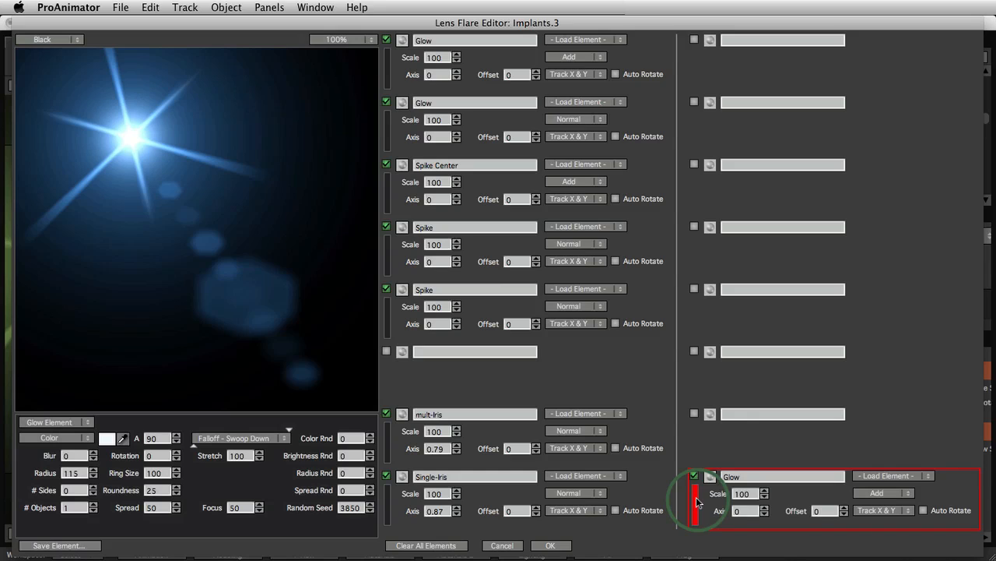
click(385, 40)
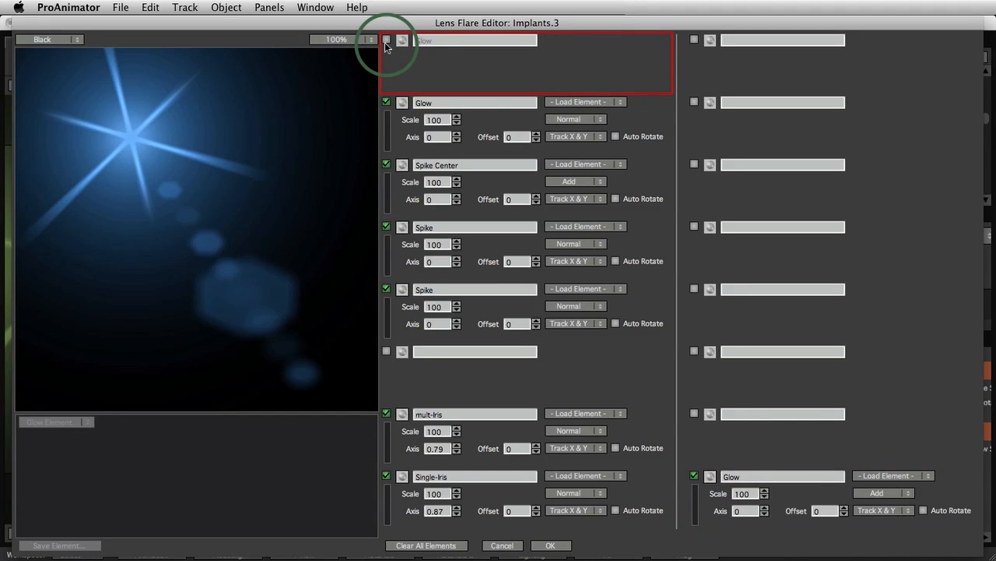
Step: Toggle the copied Glow element off and on to examine its effect beneath the other elements in the preview
click(694, 479)
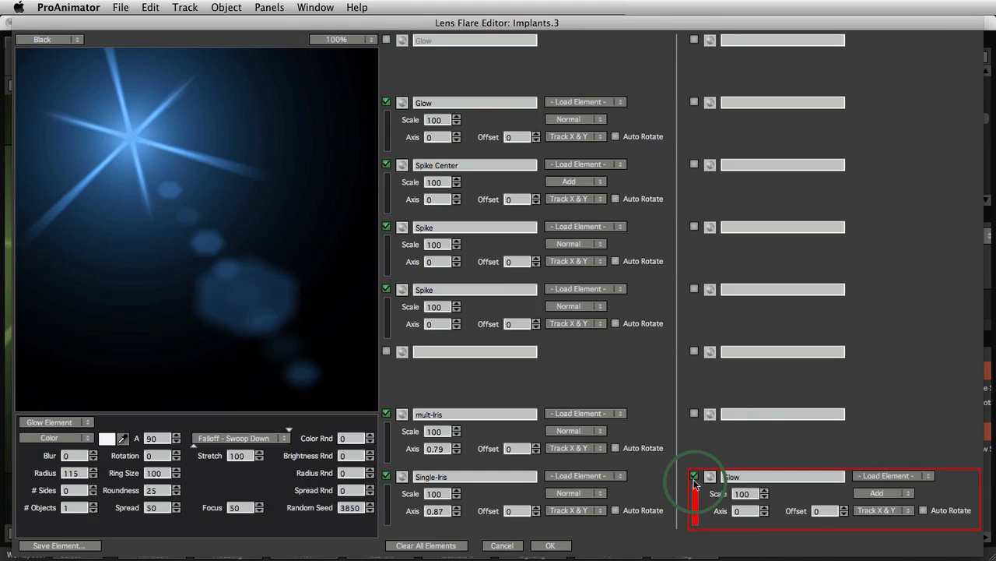
click(694, 479)
click(693, 479)
click(140, 160)
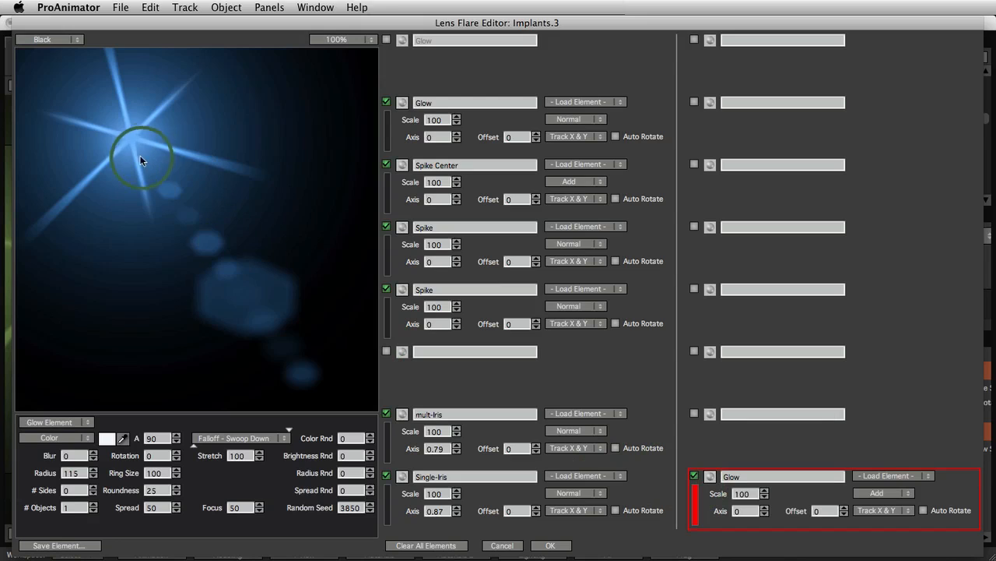
Step: Re-enable the original first Glow element and disable its copy in the second column
click(386, 40)
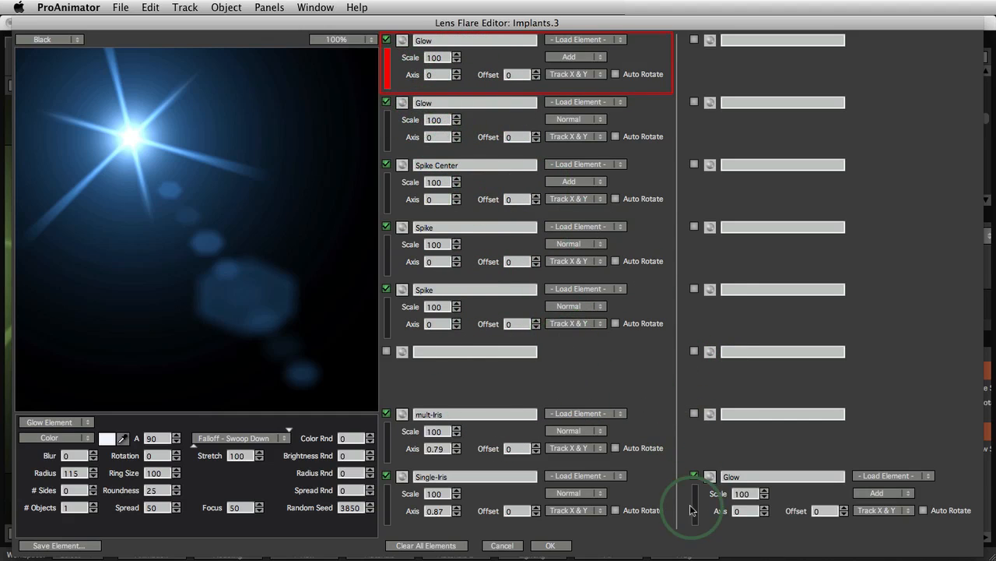
click(694, 475)
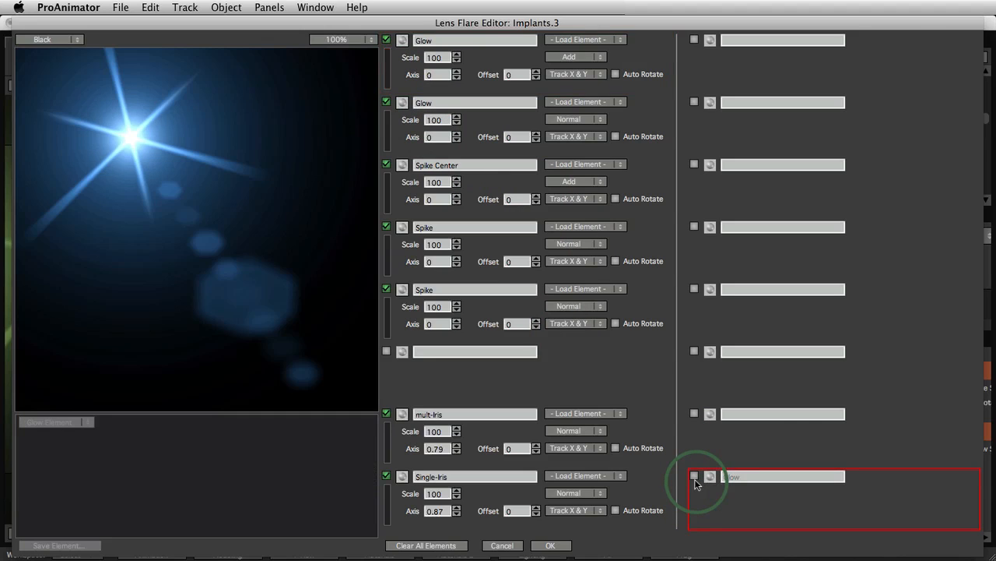
Step: Examine the first Glow element's contribution by toggling it off and on and soloing it briefly in the preview
click(389, 71)
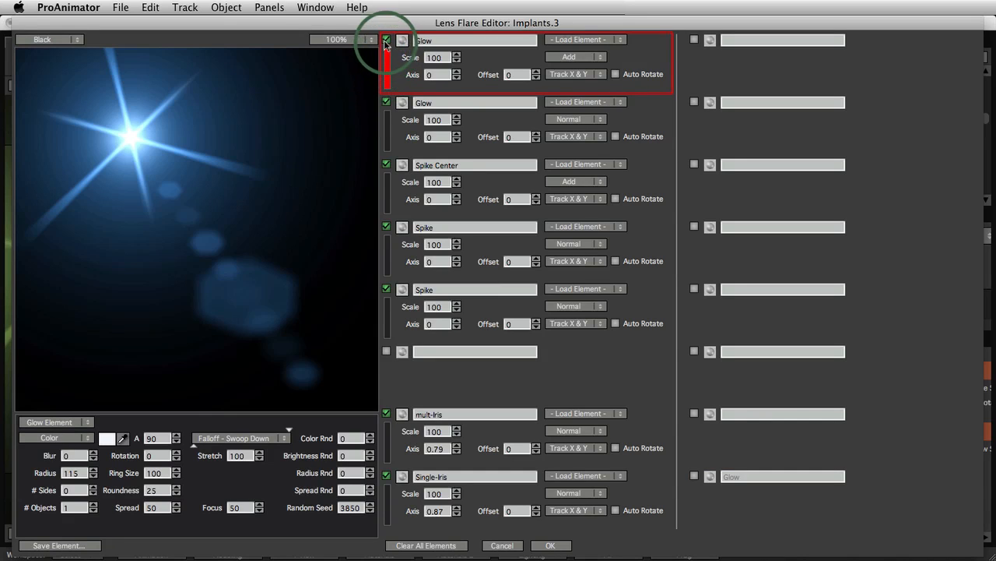
click(387, 42)
click(387, 41)
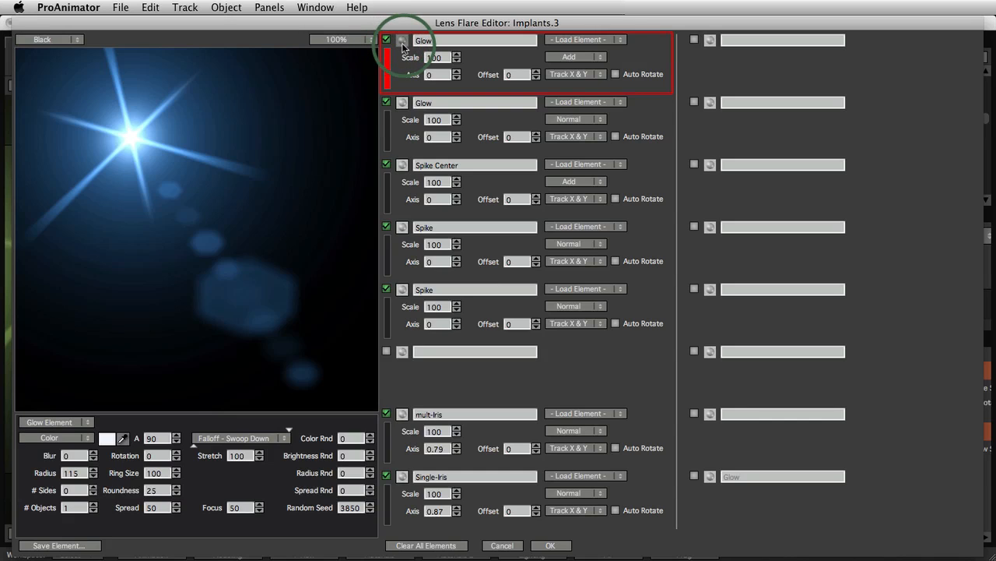
click(402, 44)
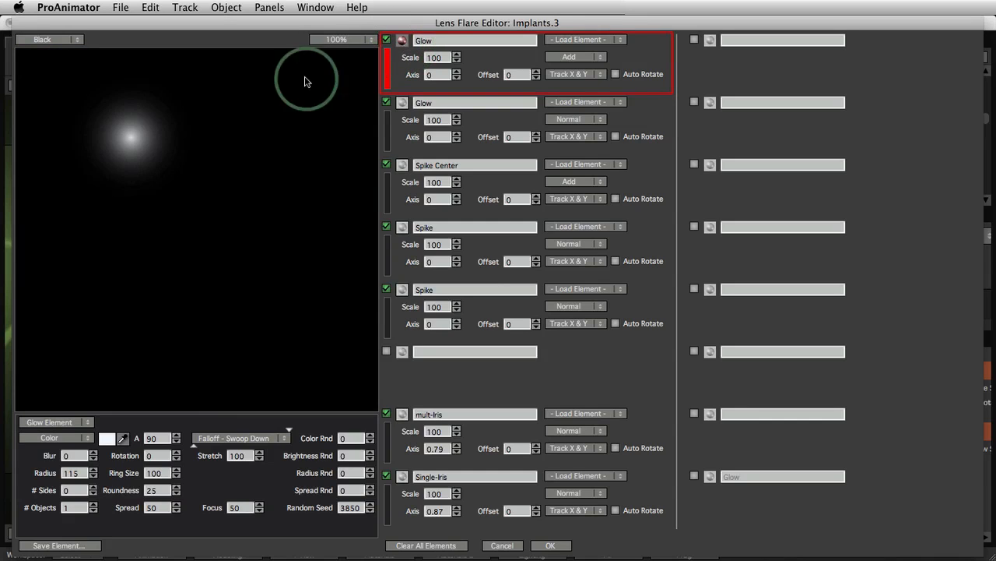
click(402, 42)
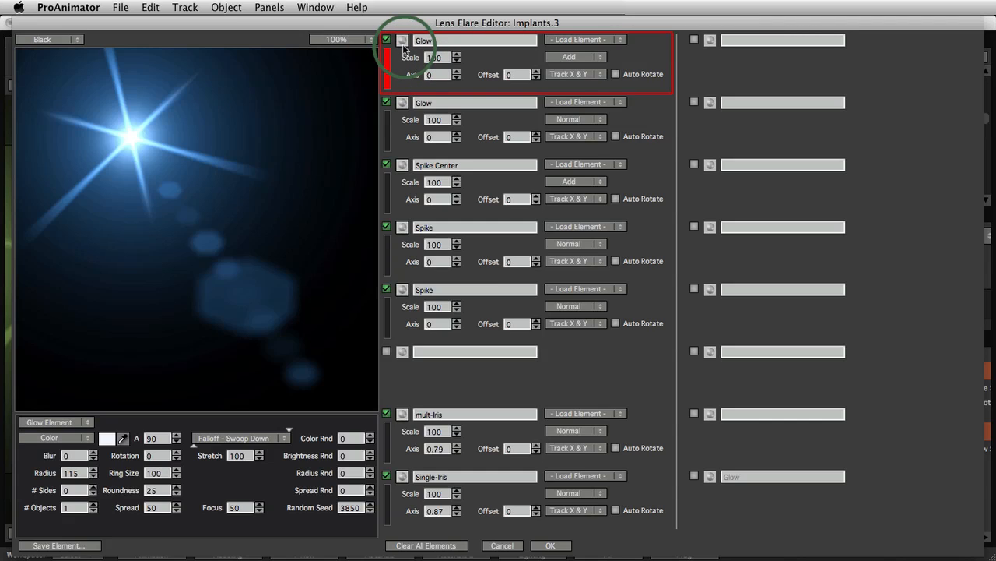
Step: Solo the second Glow element and the Spike Center element one after the other to examine each one's contribution to the flare
click(402, 104)
click(402, 104)
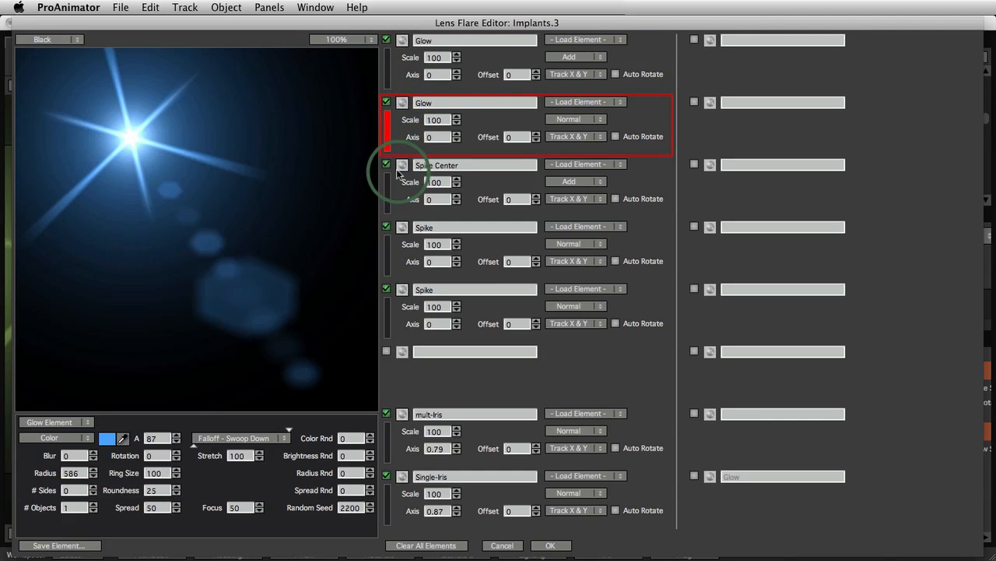
click(402, 165)
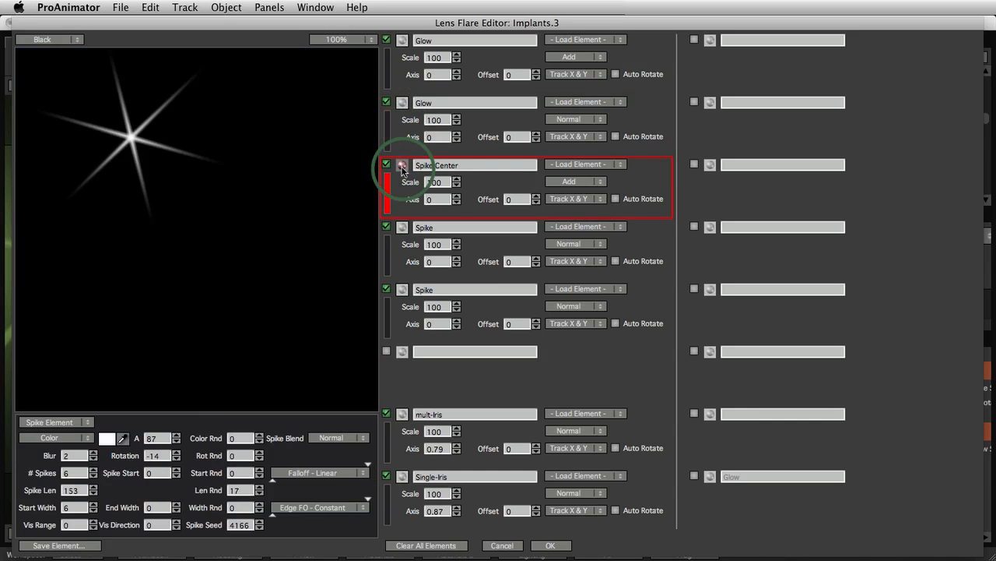
click(401, 166)
Step: Solo each of the two Spike elements in turn to examine their separate sets of rays in the preview
click(402, 229)
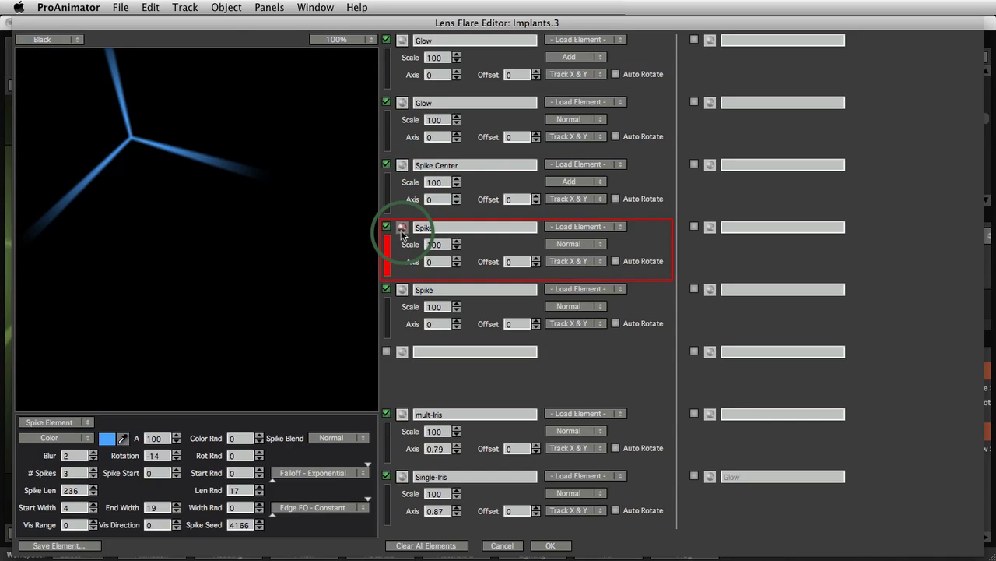
click(402, 228)
click(172, 154)
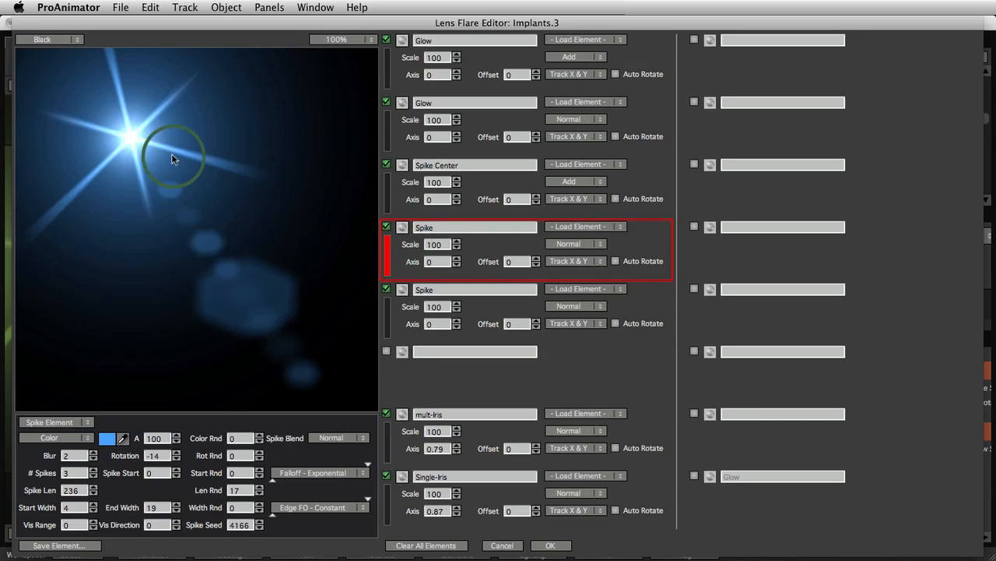
click(402, 290)
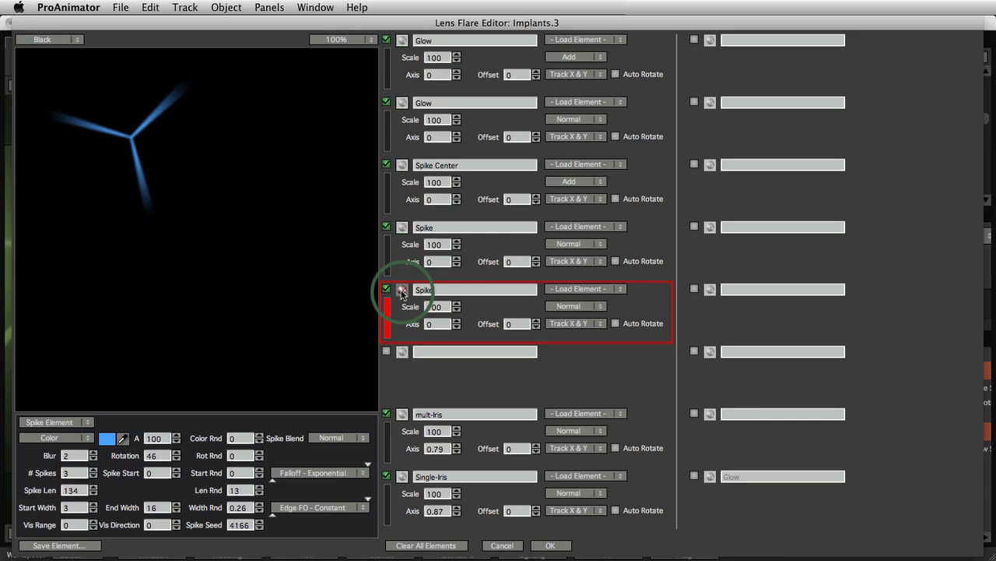
click(402, 289)
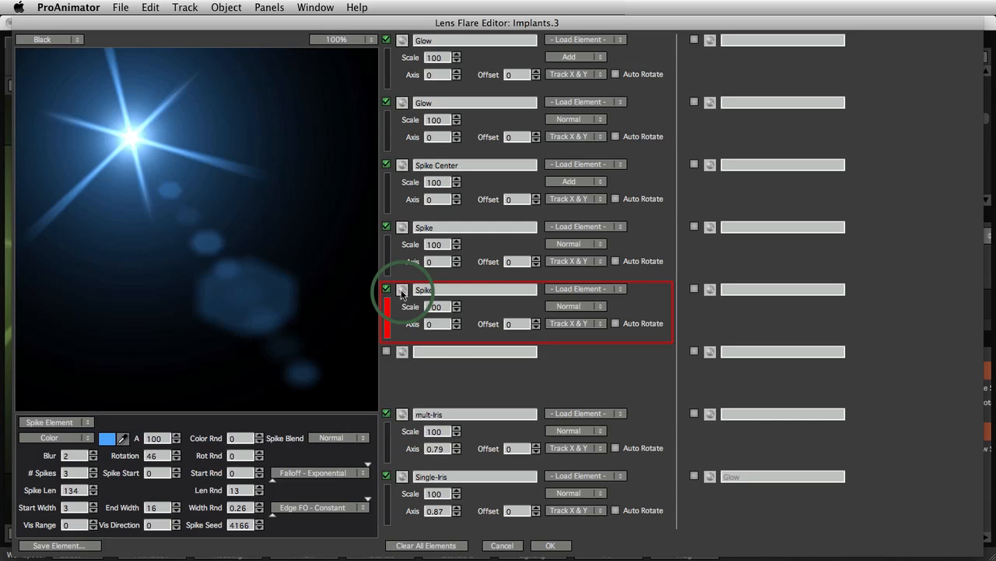
Step: Solo the mult-Iris and Single-Iris elements in turn to examine their shapes along the flare axis
click(402, 415)
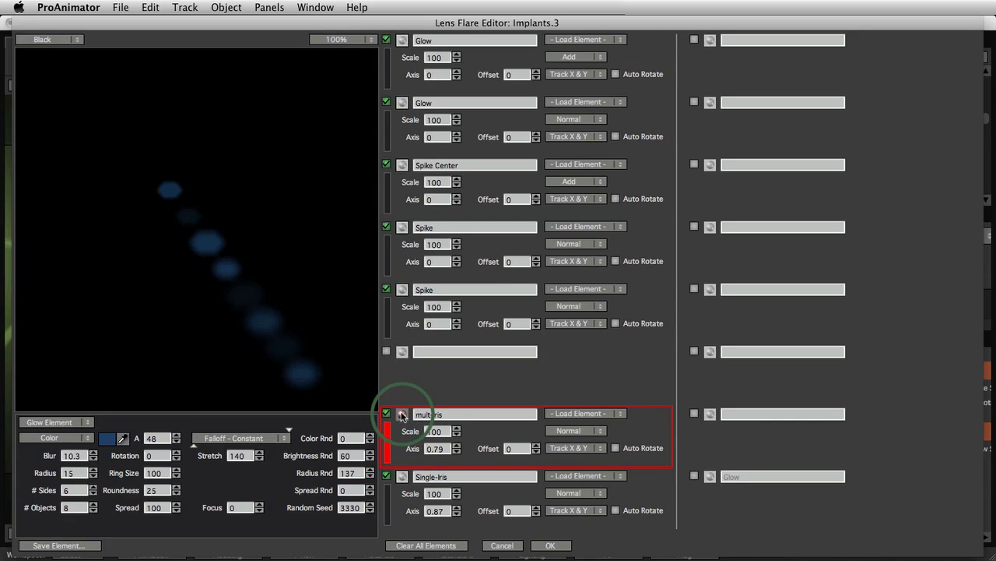
click(403, 415)
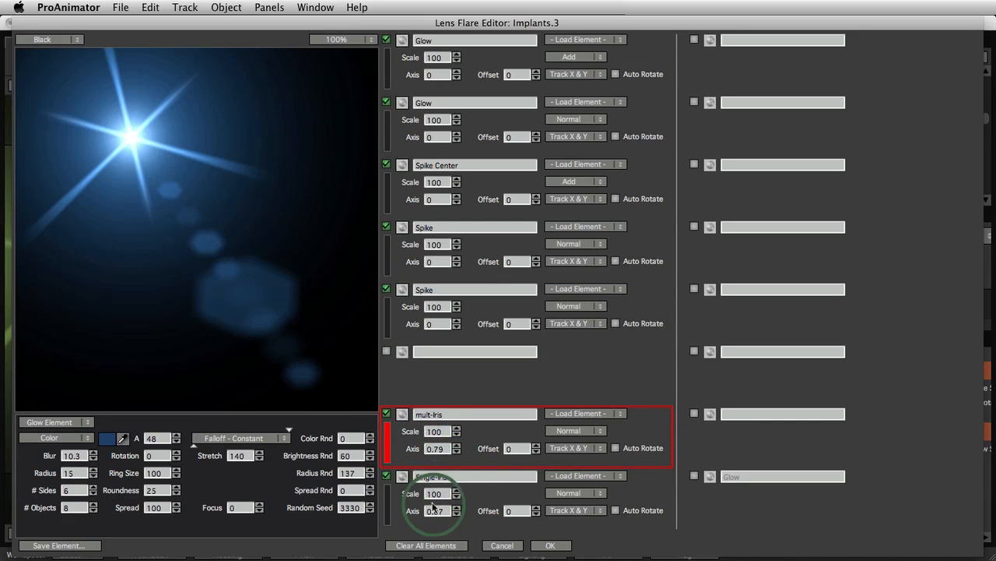
click(402, 477)
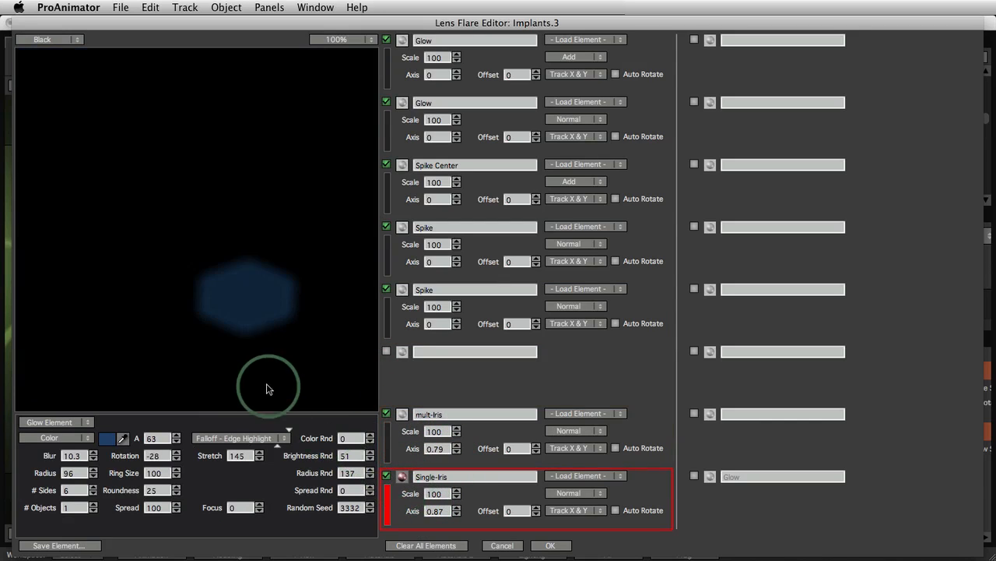
click(403, 477)
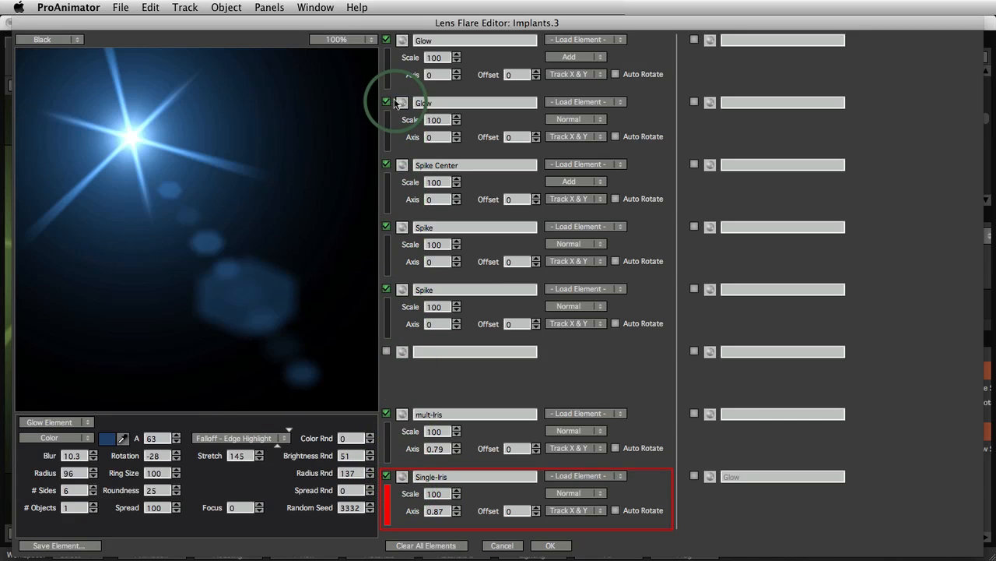
Step: Toggle the second Glow element off and on, leave it soloed, and move the flare's center lower in the preview
drag(193, 232, 257, 319)
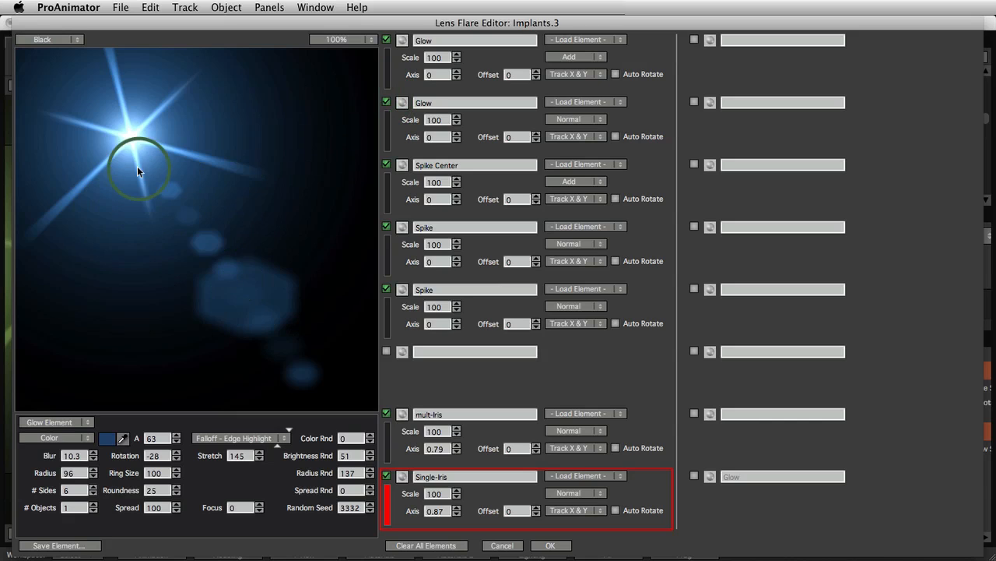
mouse_move(137, 170)
mouse_down()
mouse_move(184, 253)
mouse_move(144, 143)
mouse_move(146, 160)
mouse_move(138, 157)
mouse_up()
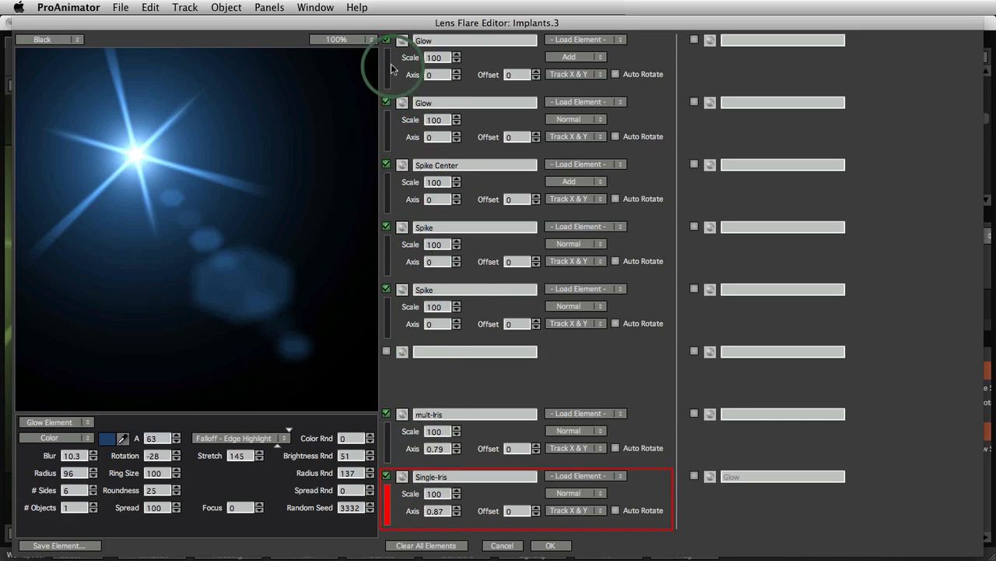
click(385, 102)
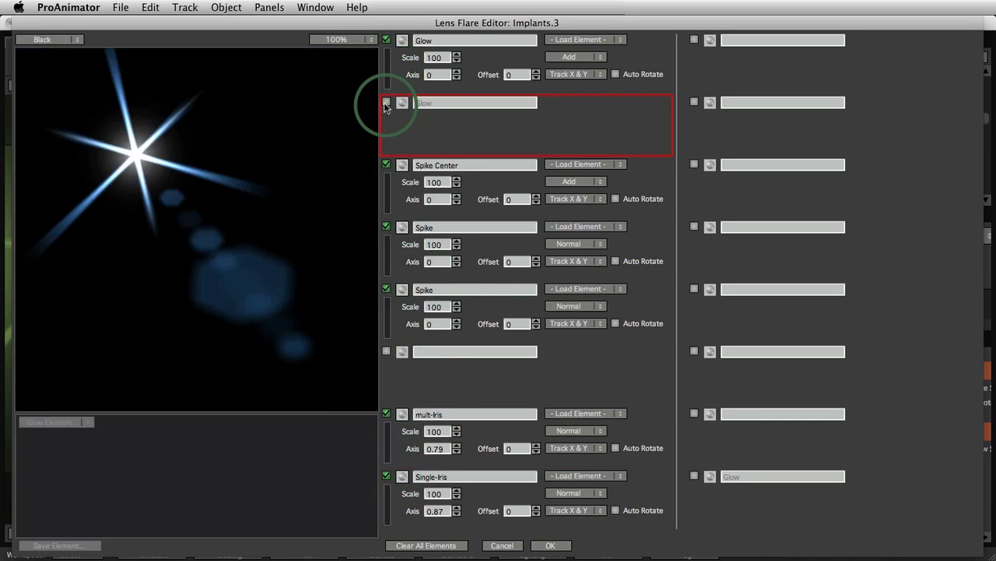
click(385, 103)
click(402, 102)
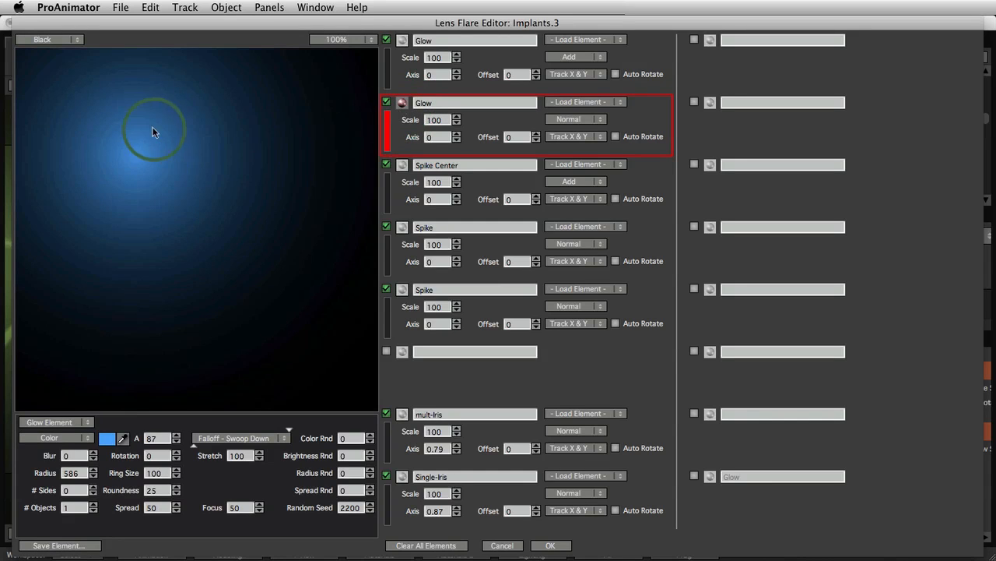
drag(151, 129, 170, 180)
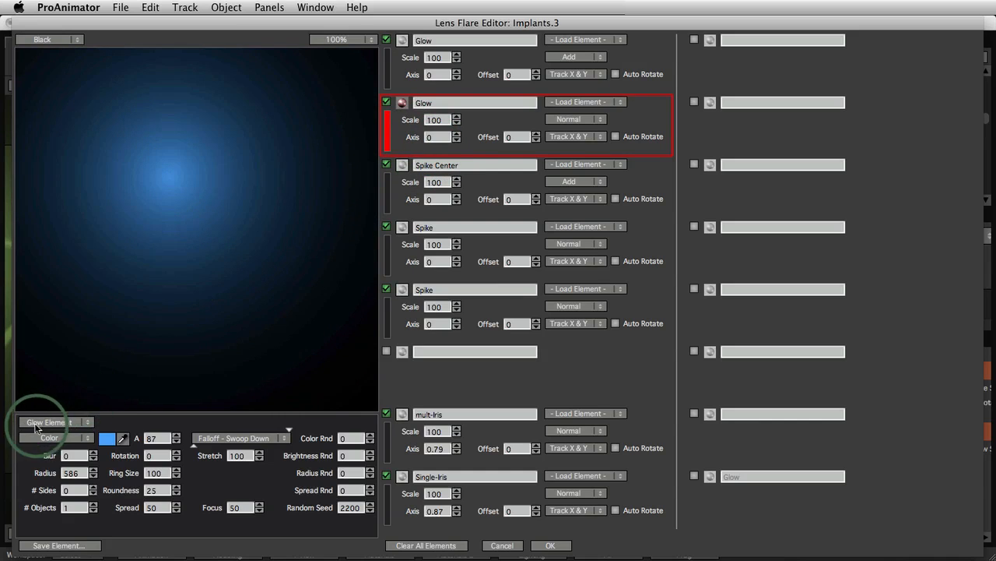
Step: Examine the available element types and color source options for the second Glow element
click(61, 423)
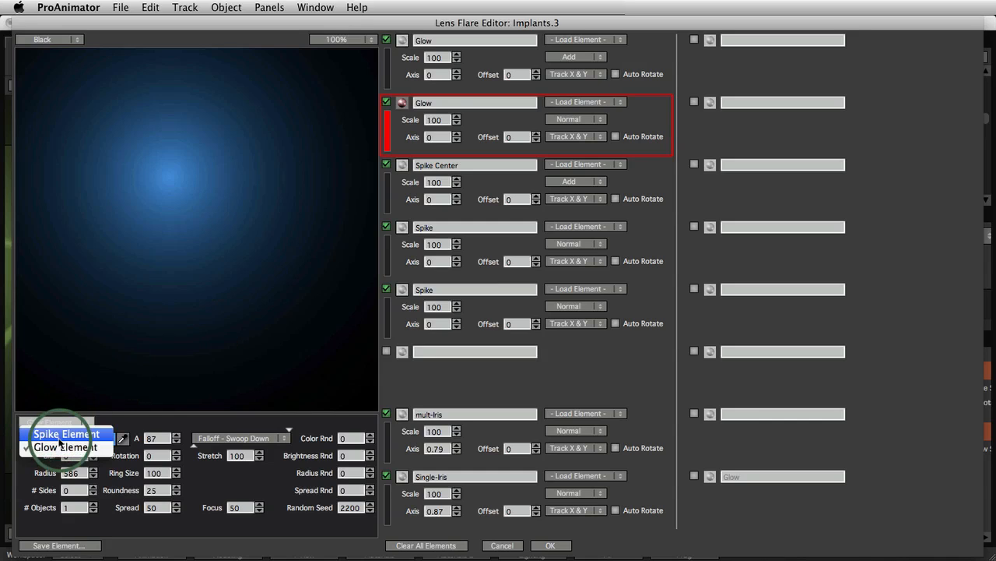
click(144, 421)
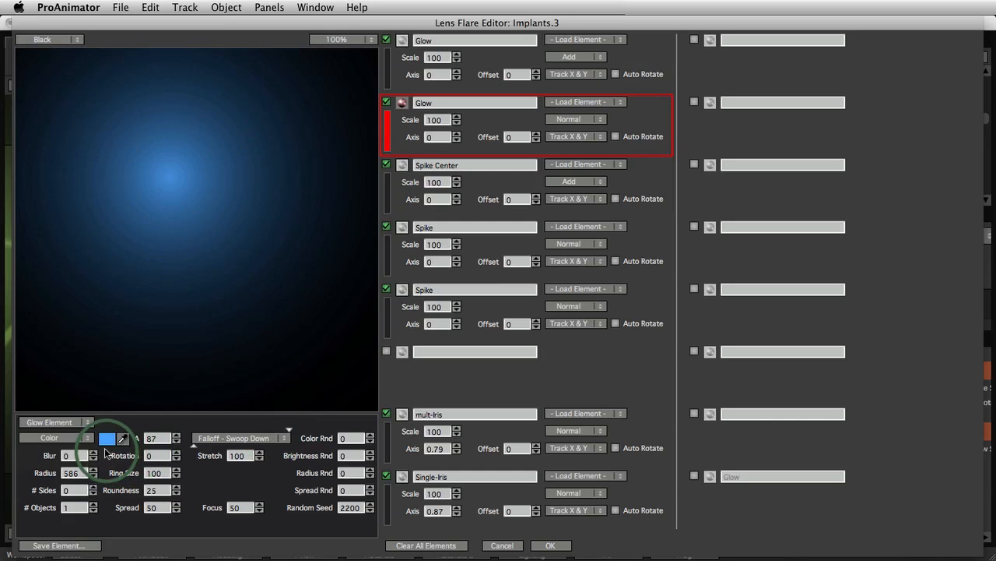
click(64, 441)
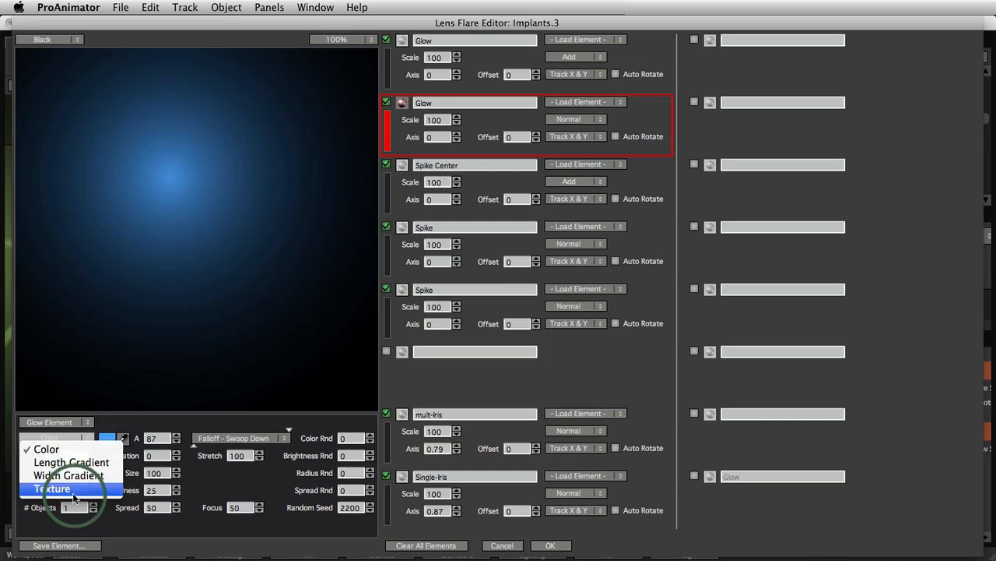
click(161, 427)
Step: Try an alpha value of 100 for the second Glow element
drag(155, 440, 95, 446)
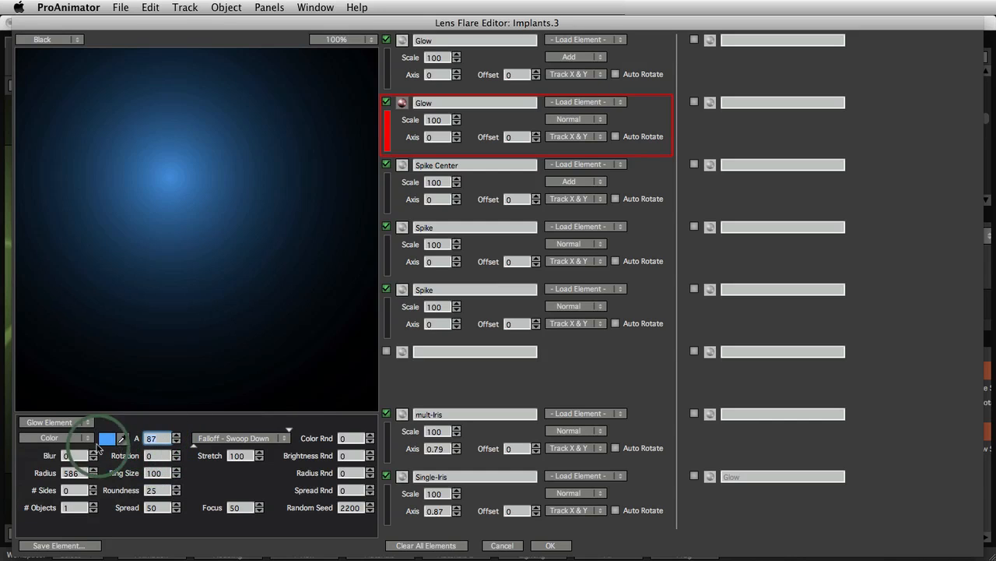
text(100)
drag(173, 457, 227, 438)
Step: Examine the Glow element's falloff options and the two markers that control its falloff range
click(234, 439)
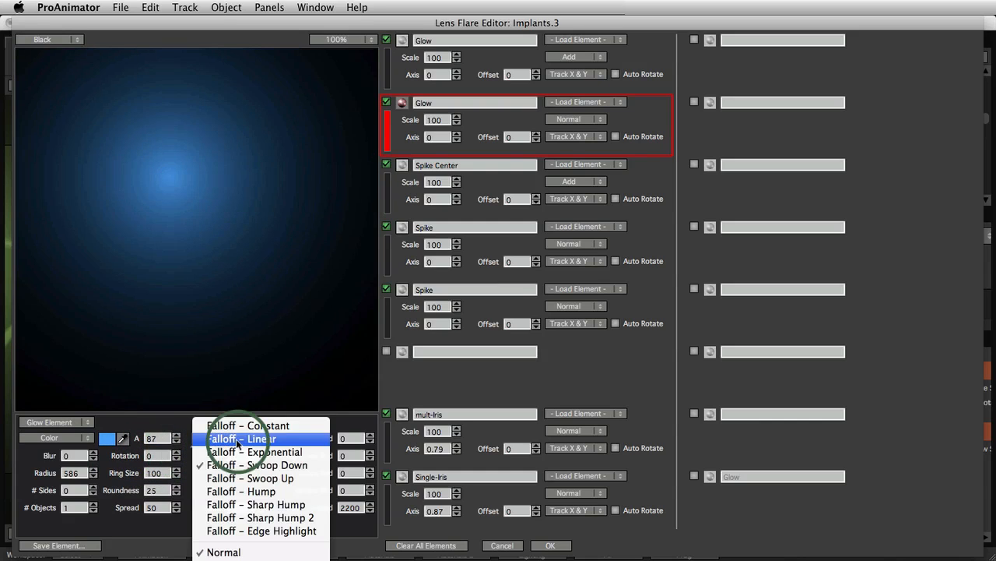
click(272, 308)
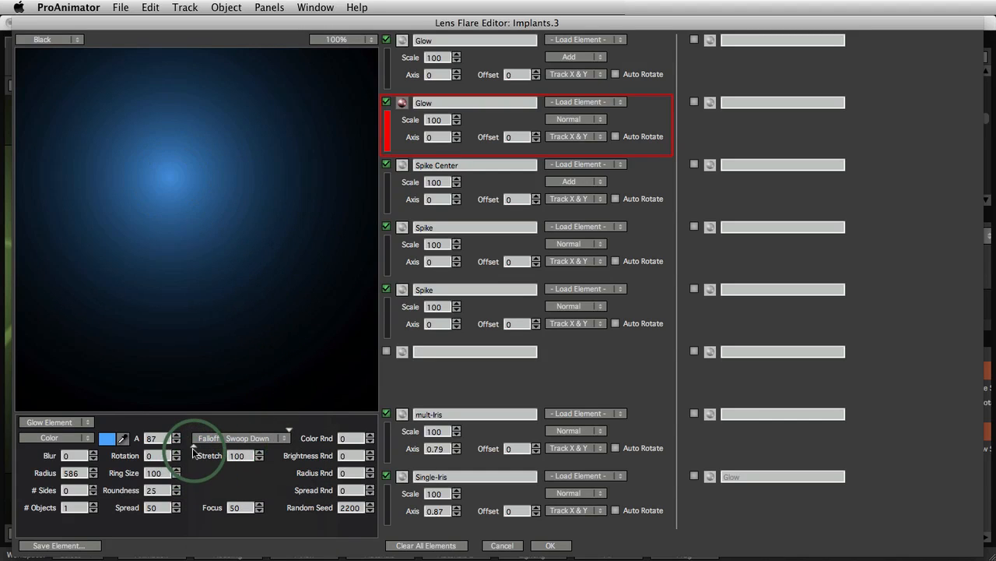
mouse_move(193, 451)
mouse_down()
mouse_move(235, 456)
mouse_move(195, 455)
mouse_up()
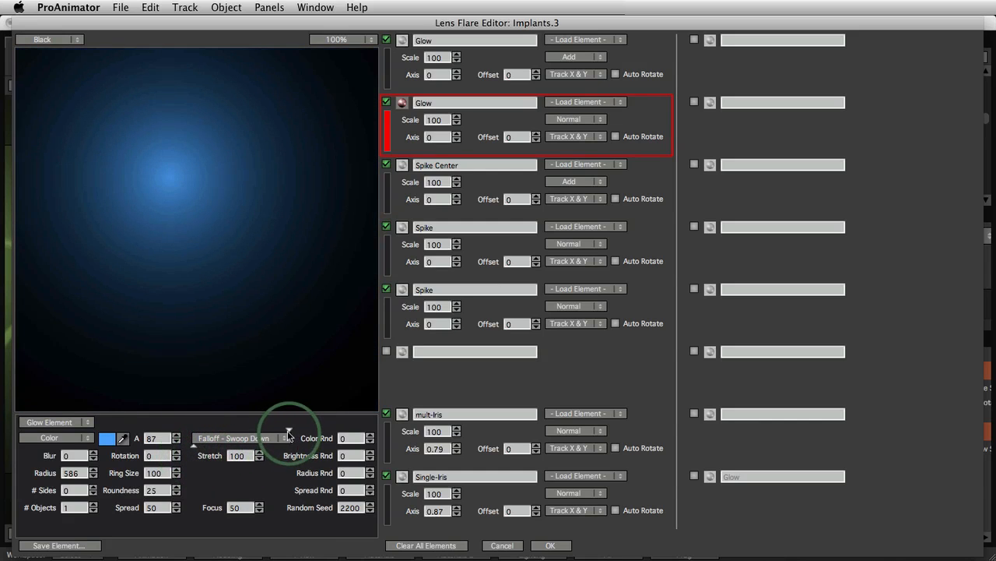
mouse_move(288, 429)
mouse_down()
mouse_move(233, 441)
mouse_move(294, 428)
mouse_up()
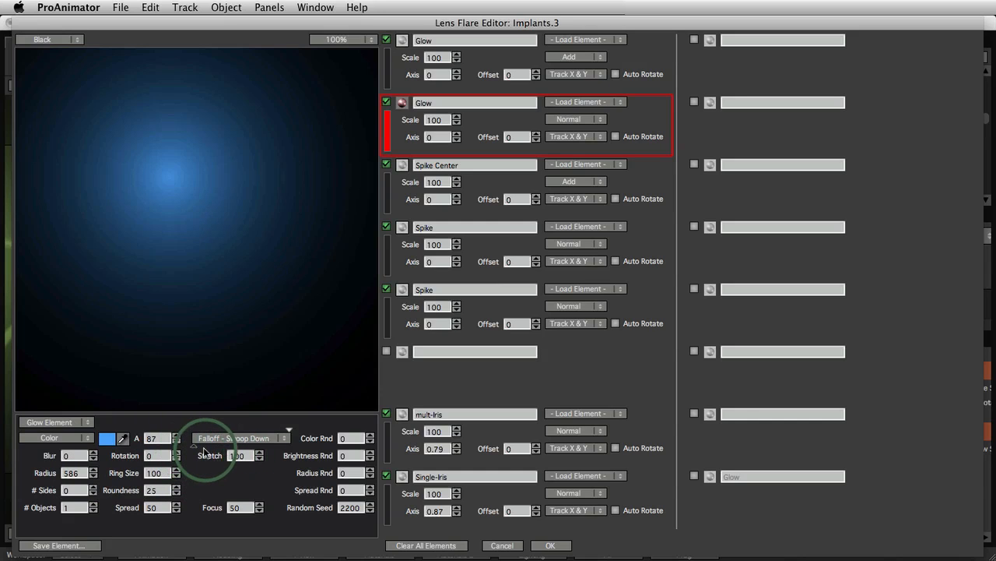
mouse_move(205, 450)
mouse_down()
mouse_move(233, 451)
mouse_move(173, 450)
mouse_up()
Step: Reduce the second Glow element's radius to 361 and shift the flare's center slightly in the preview
drag(80, 474, 0, 487)
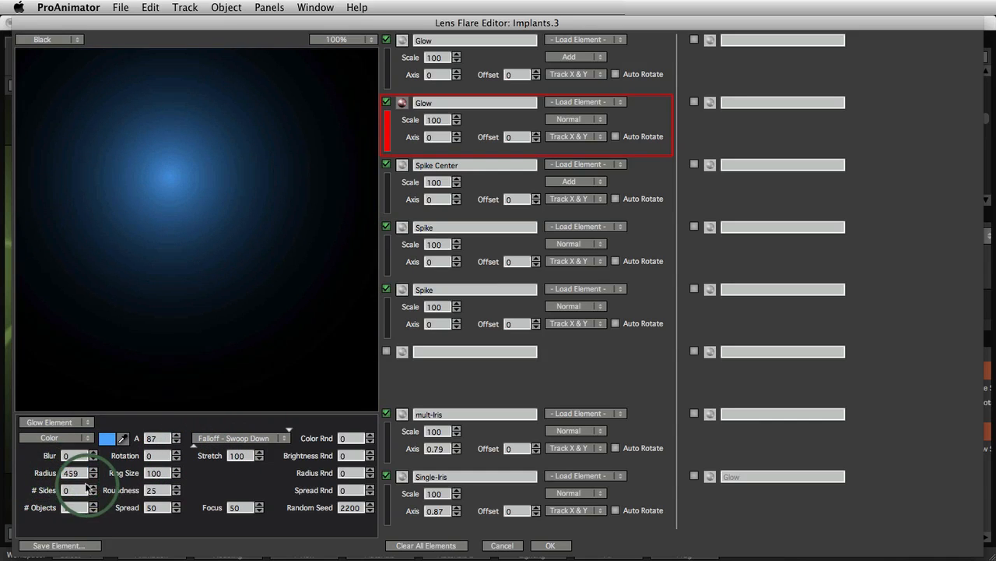
drag(78, 472, 2, 489)
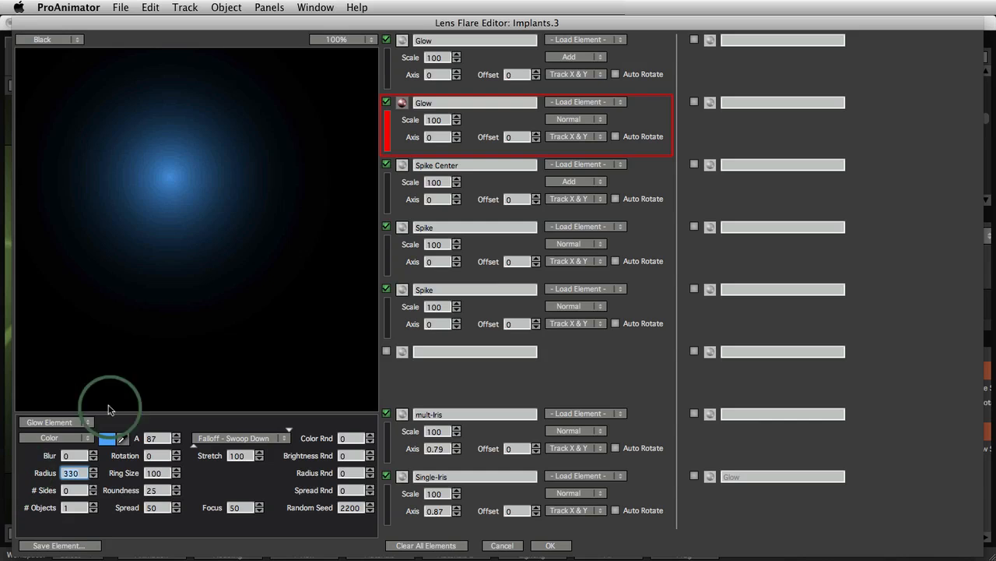
drag(193, 200, 165, 189)
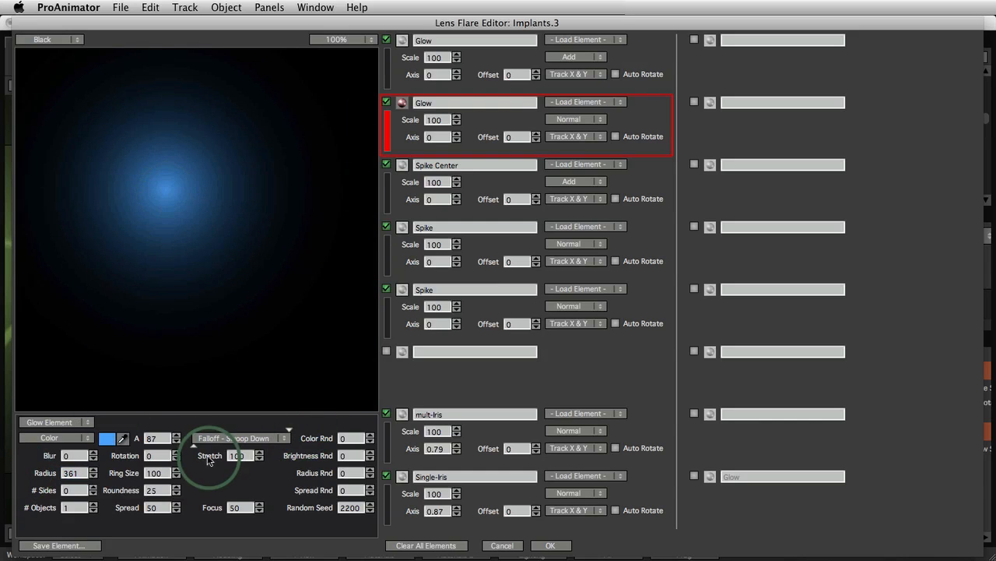
Step: Reduce the Glow radius to 251 while trying the lower falloff marker further along, and return the marker to its starting end
drag(194, 450, 218, 451)
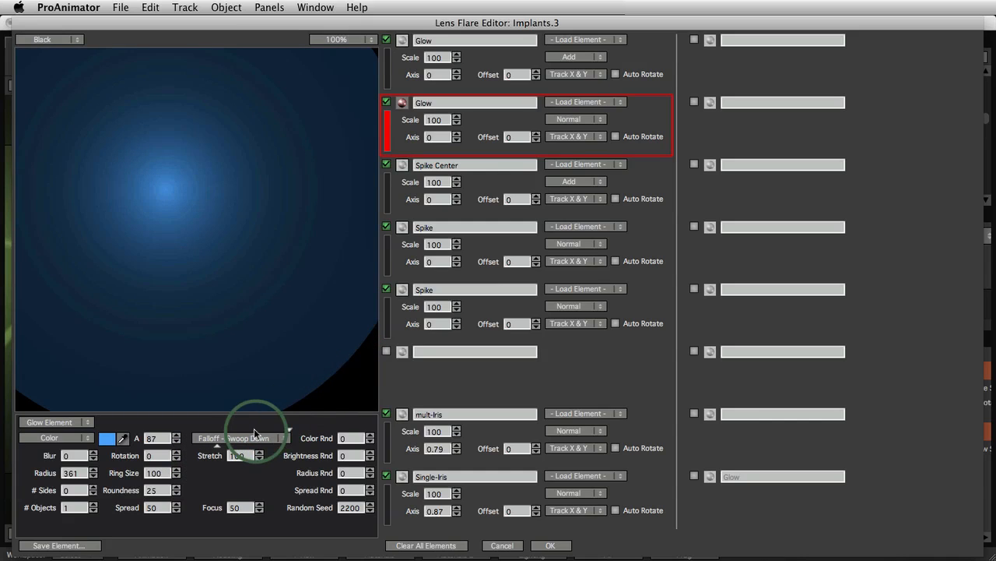
drag(48, 473, 5, 478)
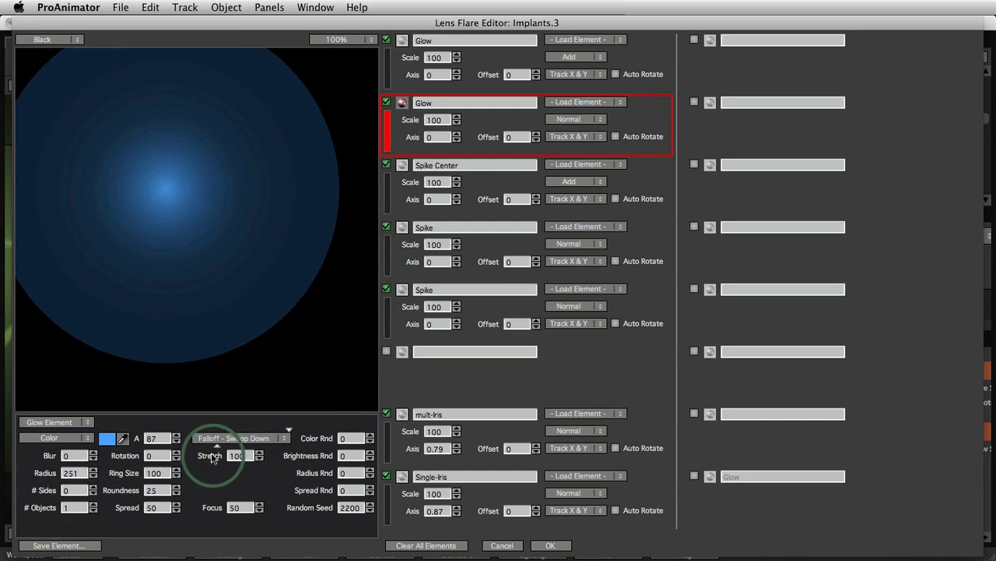
drag(218, 448, 186, 449)
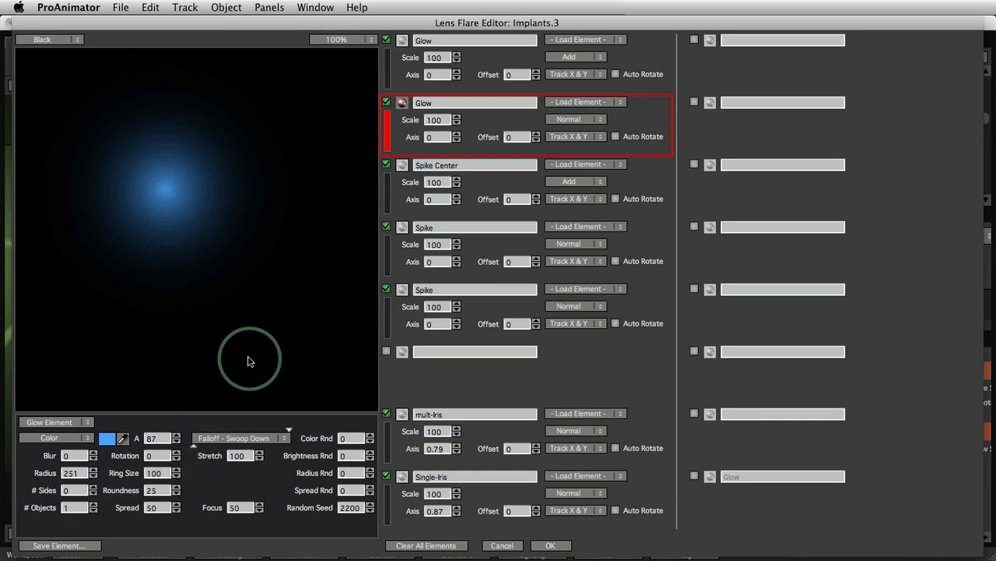
Step: Compare the Constant and Linear falloffs on the second Glow element and set its falloff to Exponential
click(240, 438)
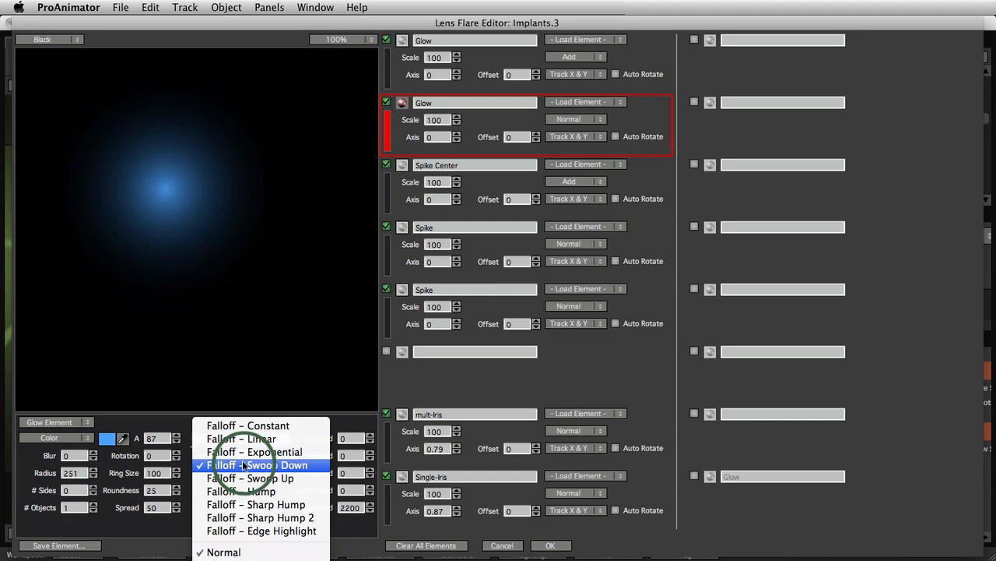
click(234, 425)
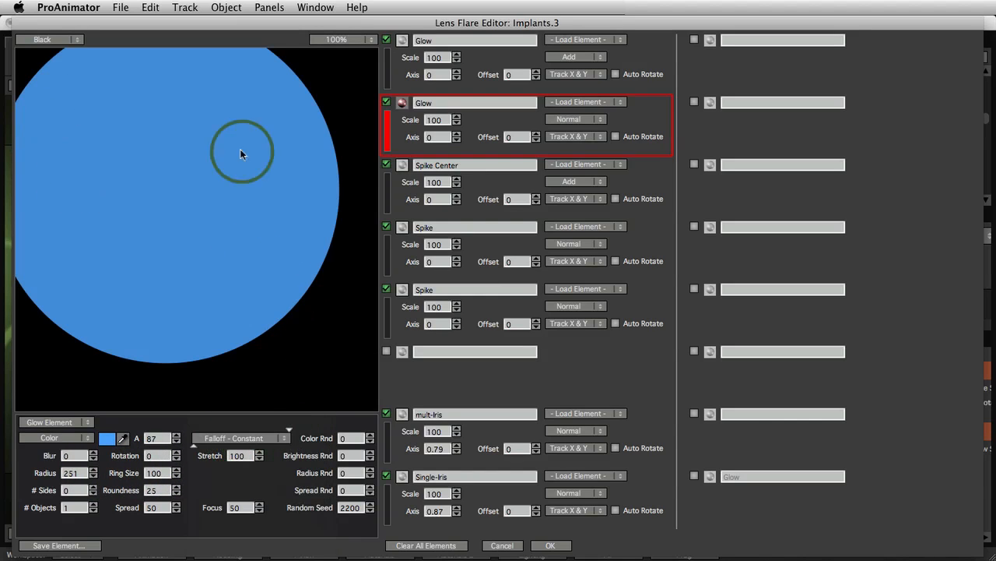
click(255, 442)
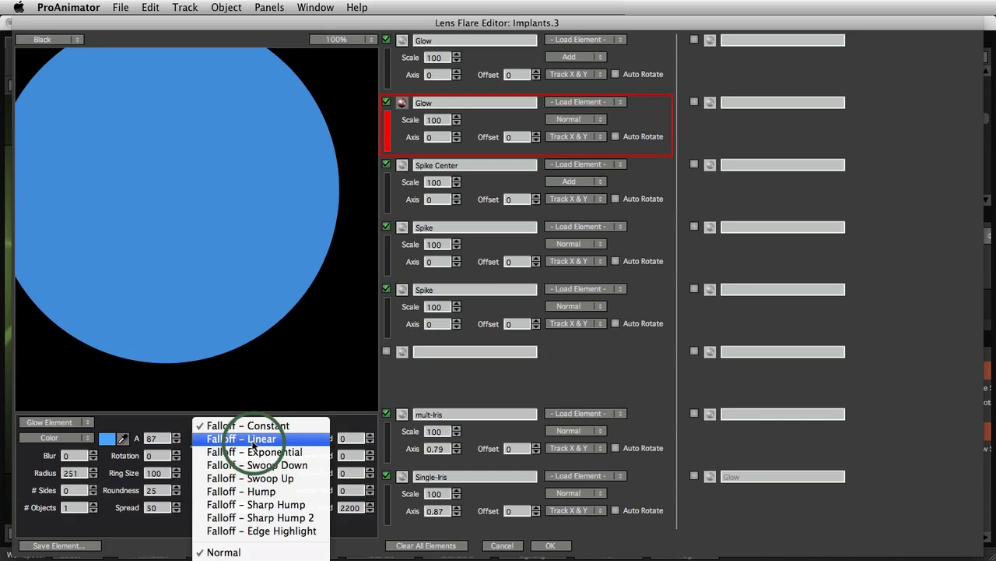
click(251, 439)
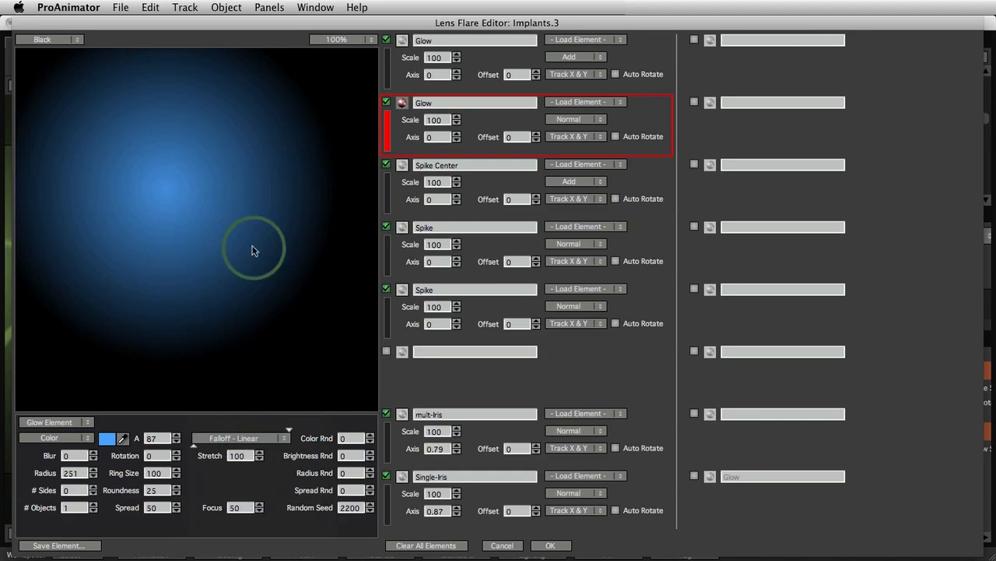
click(243, 437)
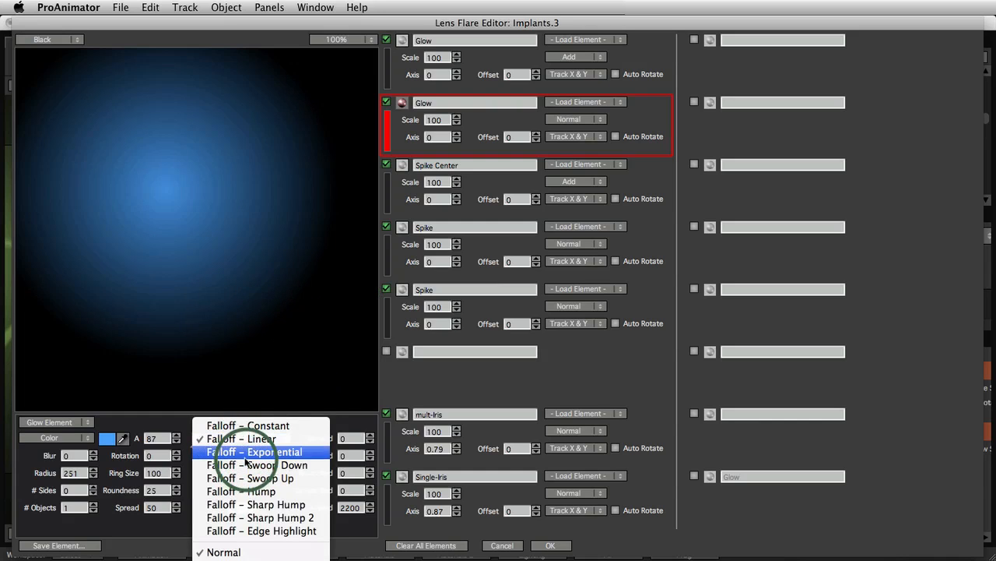
click(247, 451)
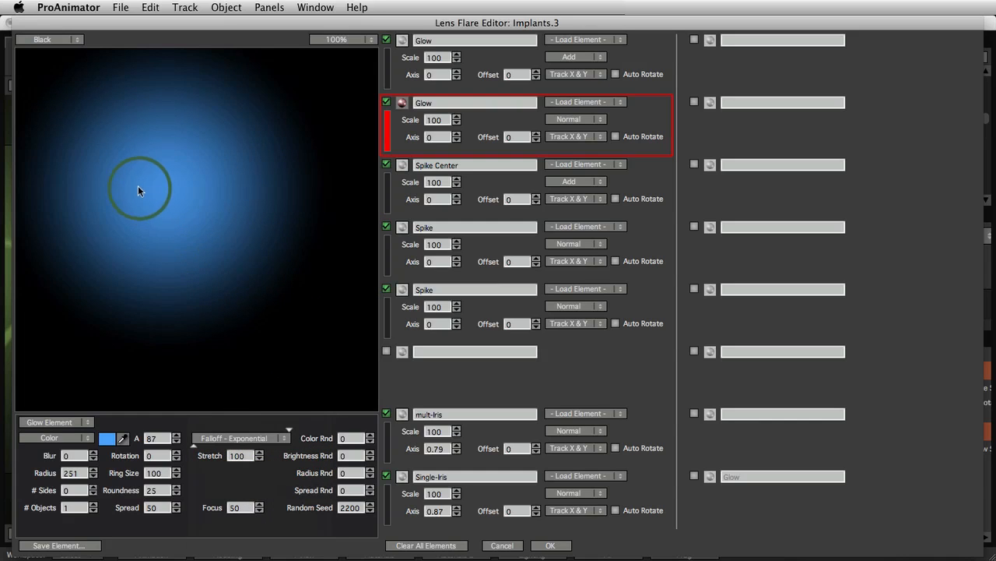
Step: Try the Swoop Down, Swoop Up and Hump falloffs on the second Glow element
click(255, 437)
click(259, 454)
click(185, 166)
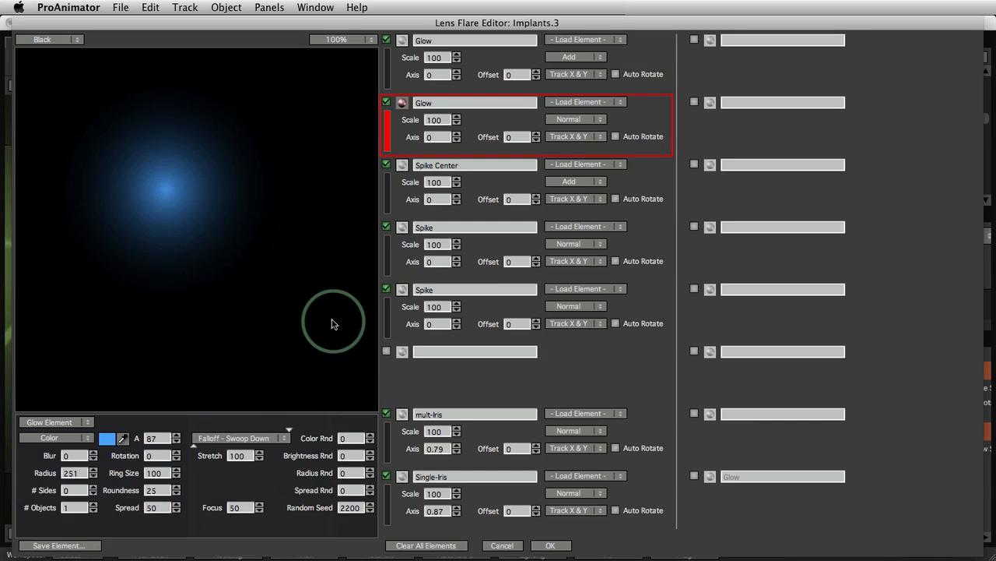
click(248, 437)
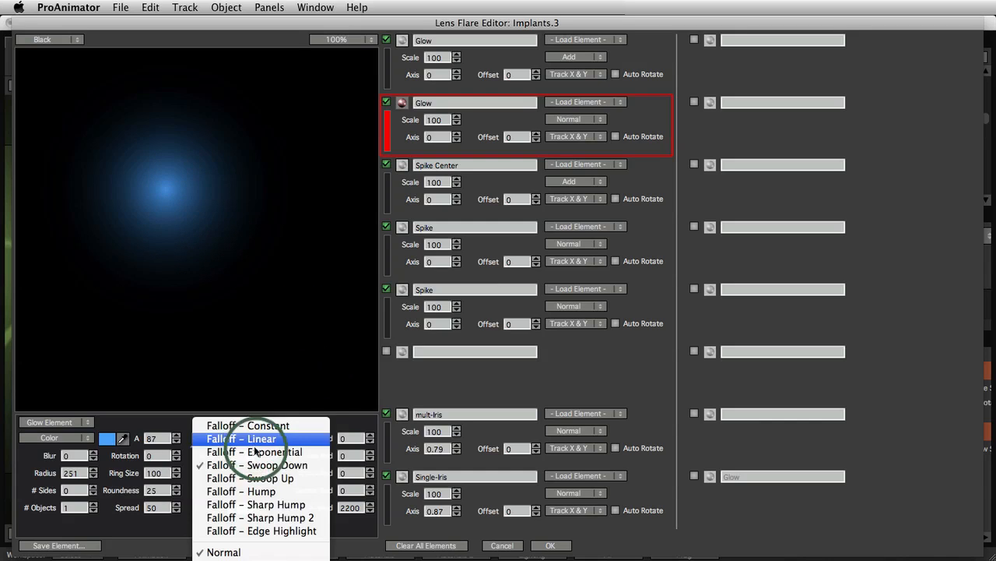
click(261, 480)
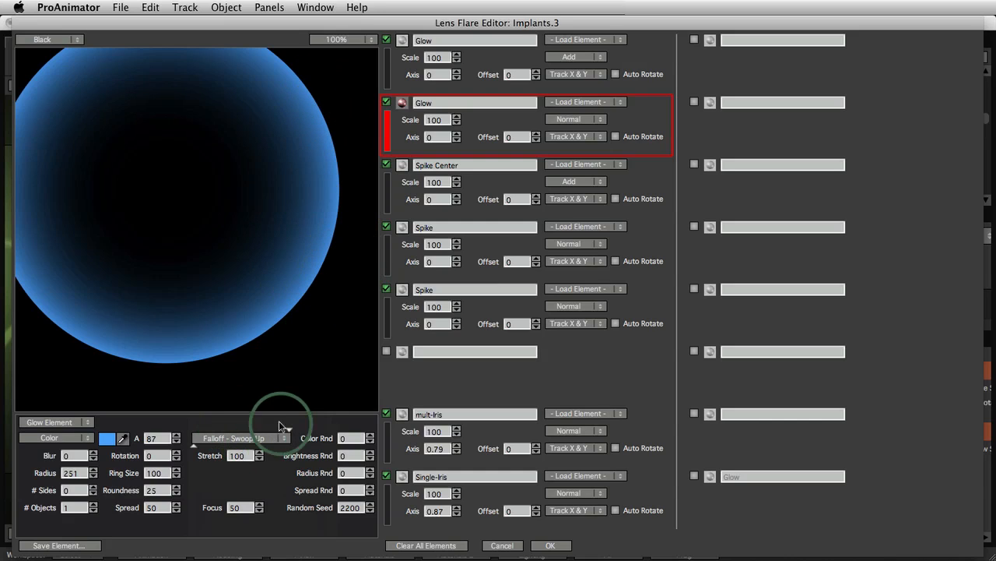
click(254, 439)
click(272, 490)
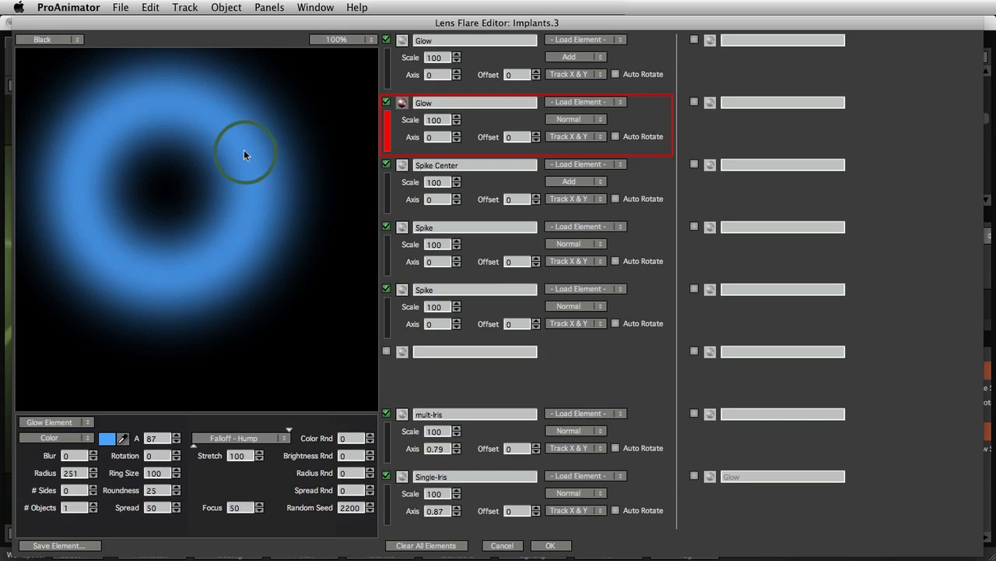
Step: Try the Sharp Hump, Sharp Hump 2 and Edge Highlight falloffs on the second Glow element
click(272, 439)
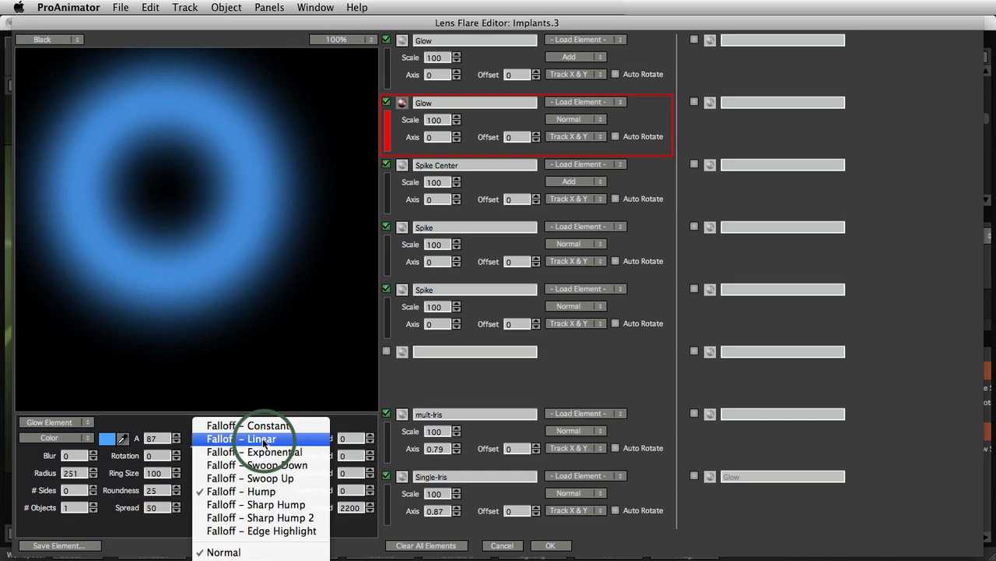
click(281, 508)
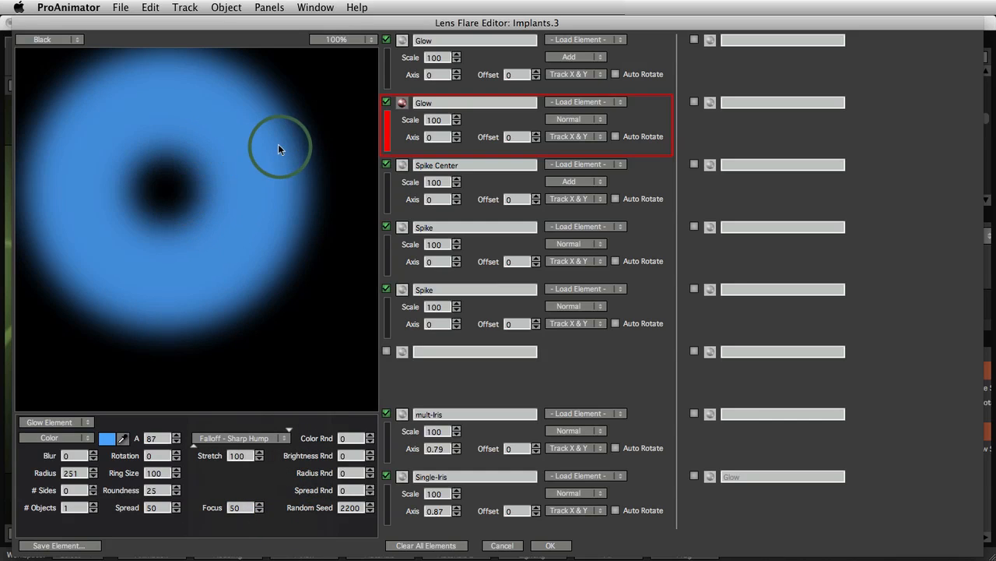
click(274, 438)
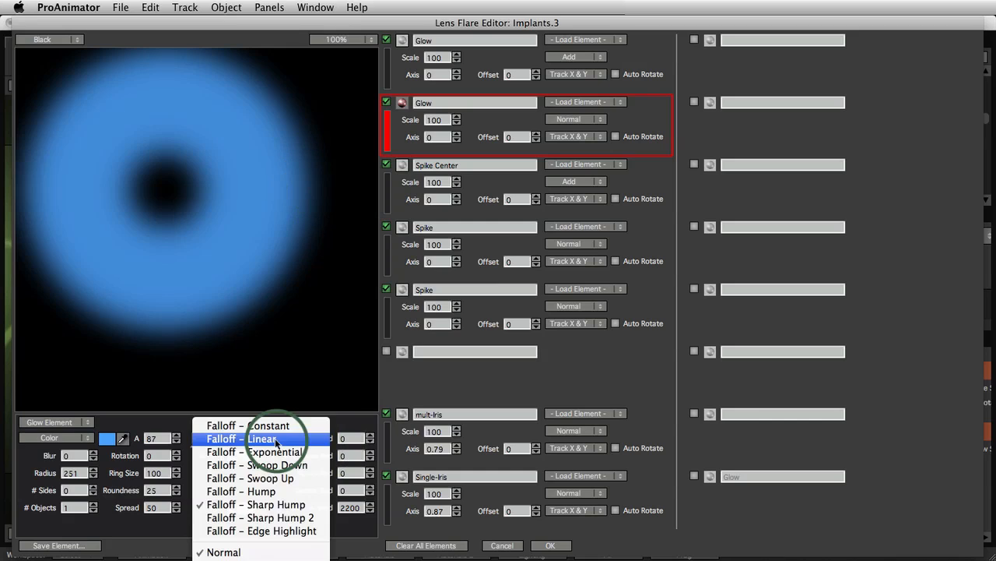
click(262, 517)
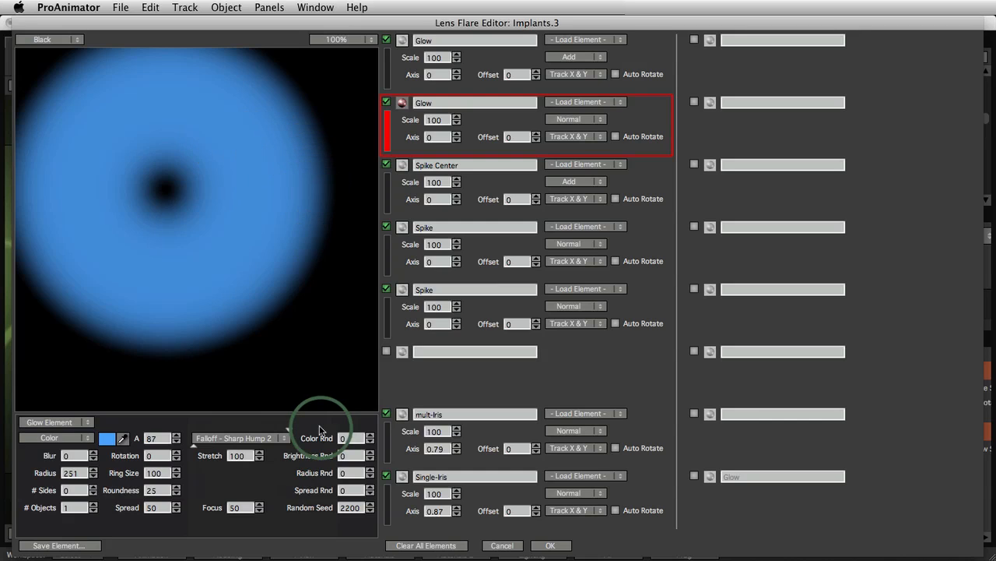
click(269, 437)
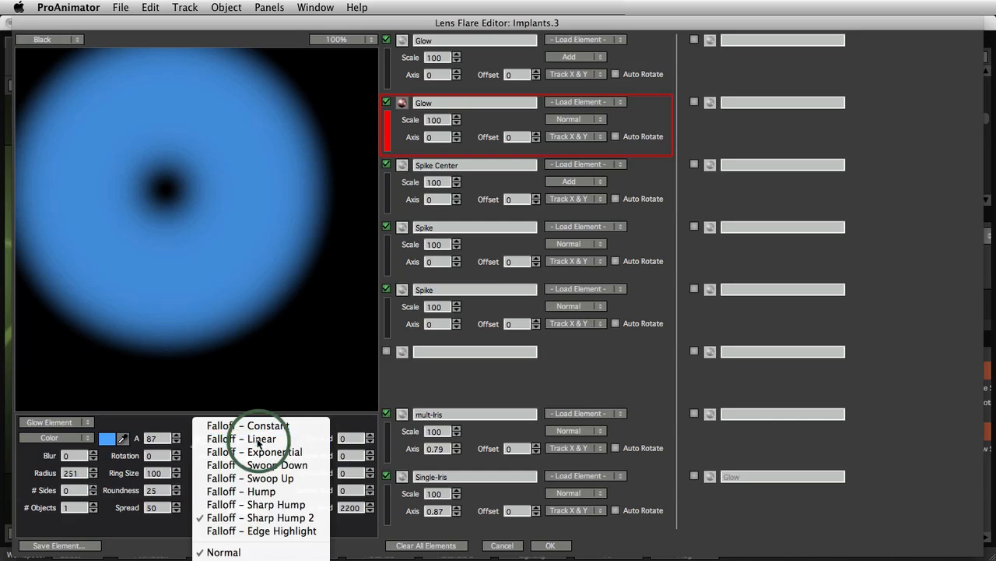
click(272, 532)
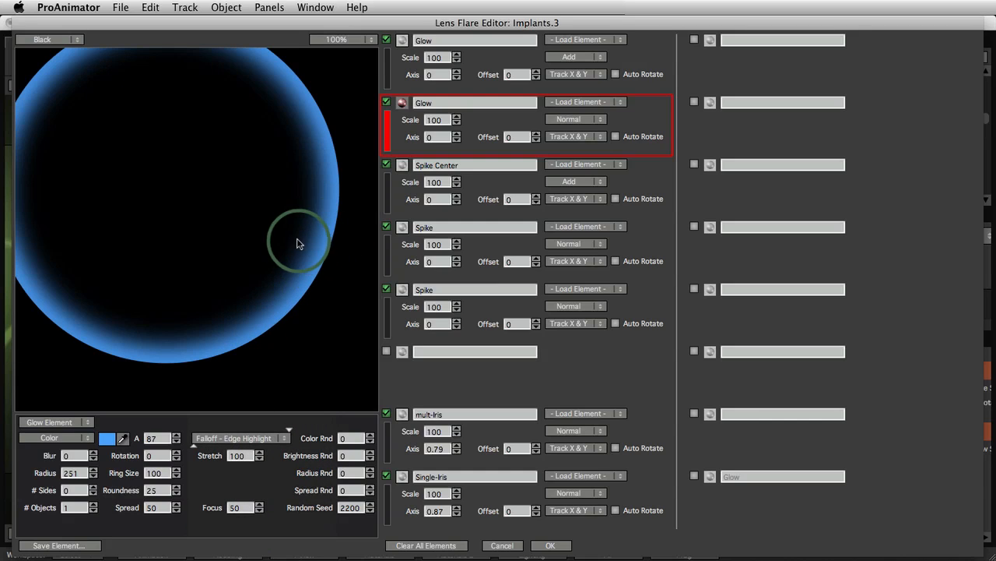
Step: Compare the Glow element's Swoop Up falloff with Edge Highlight again, ending on Edge Highlight
click(249, 438)
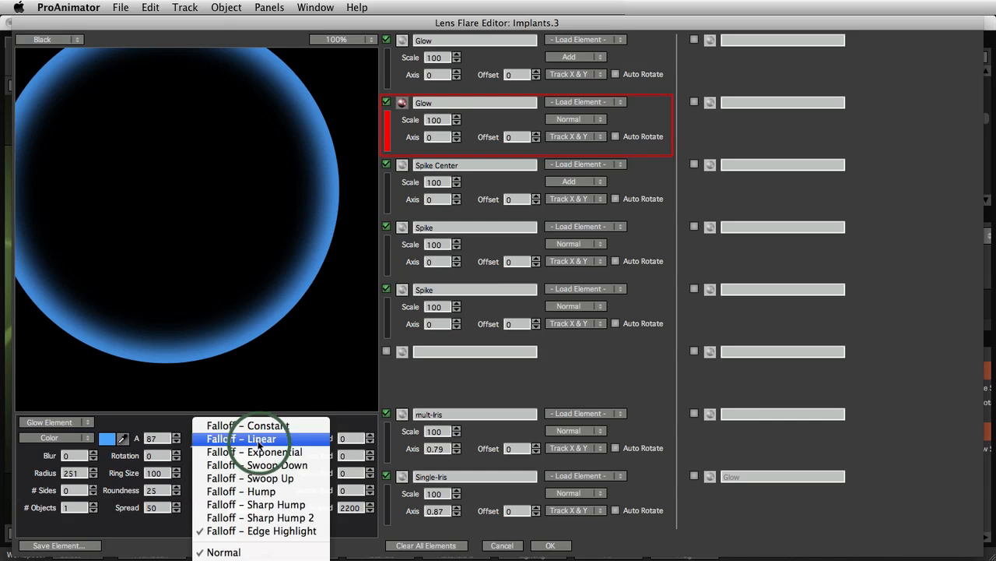
click(262, 478)
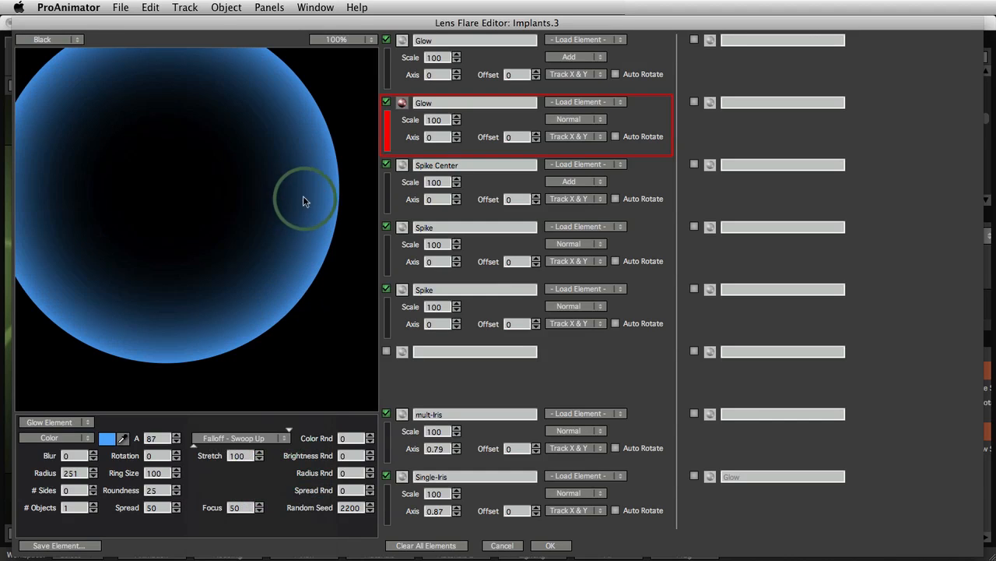
click(261, 438)
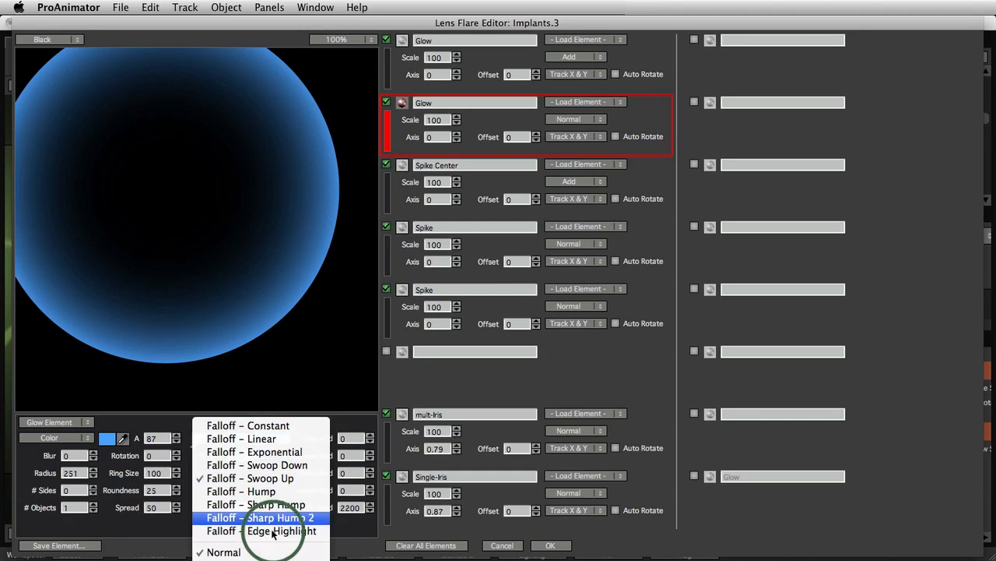
click(272, 530)
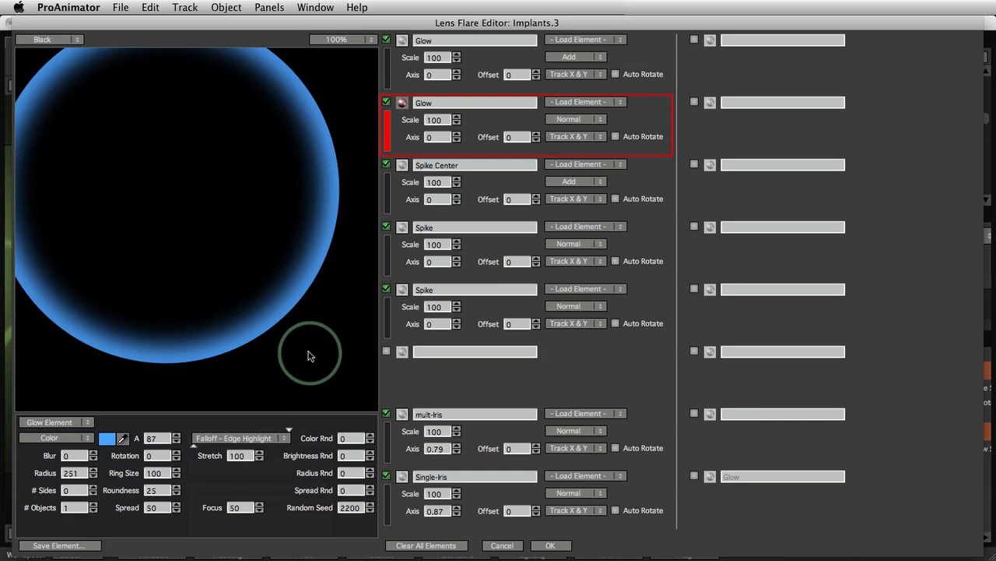
drag(195, 448, 178, 459)
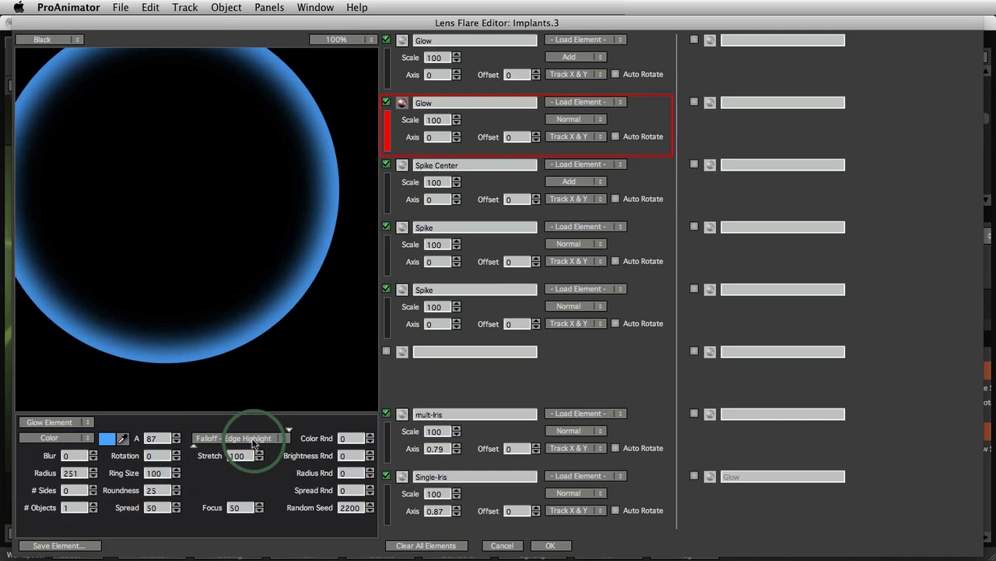
Step: Set the second Glow element's falloff to Linear and reduce its radius to 157
click(254, 441)
click(248, 438)
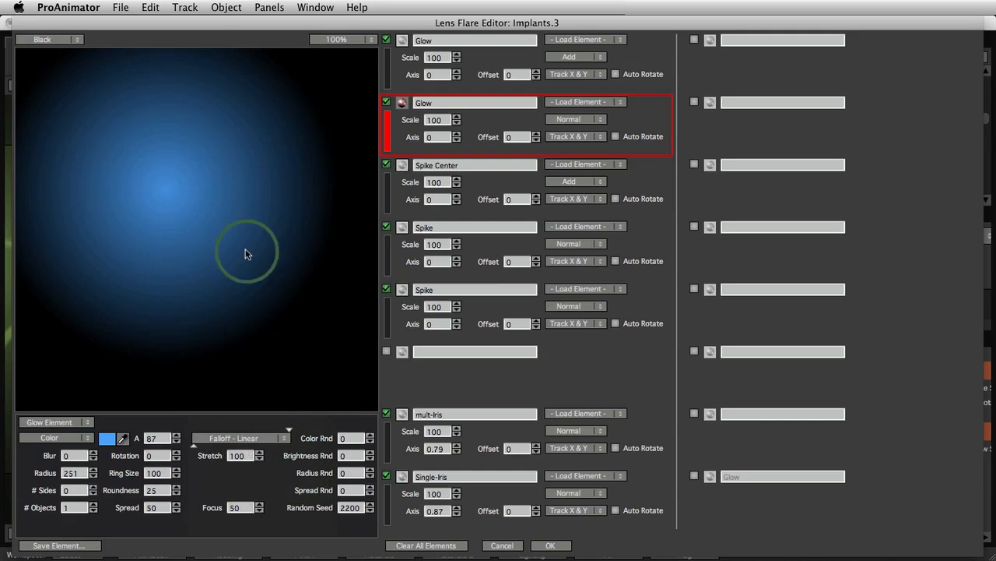
drag(77, 472, 23, 478)
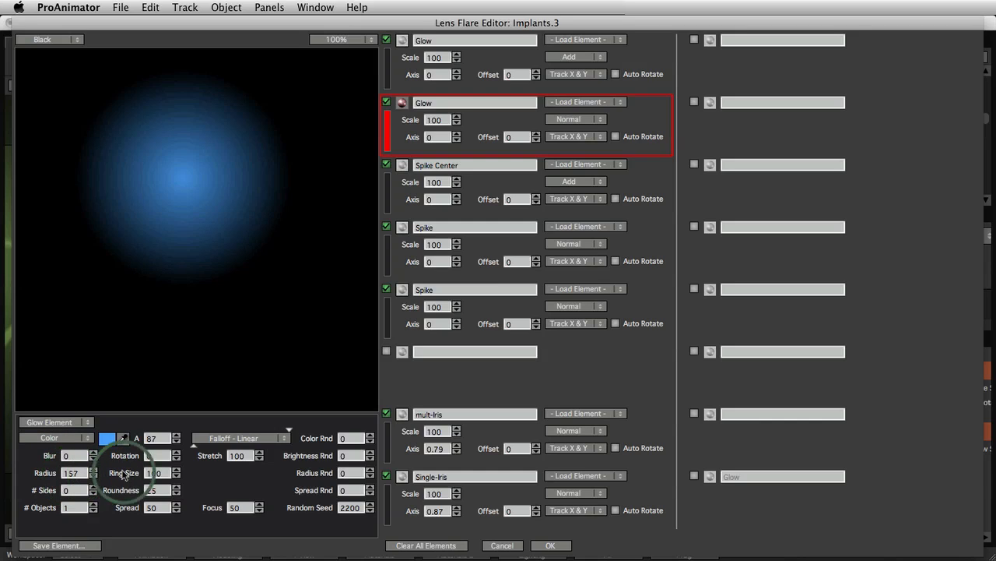
mouse_move(238, 456)
mouse_down()
mouse_move(423, 473)
mouse_move(249, 467)
mouse_up()
click(174, 204)
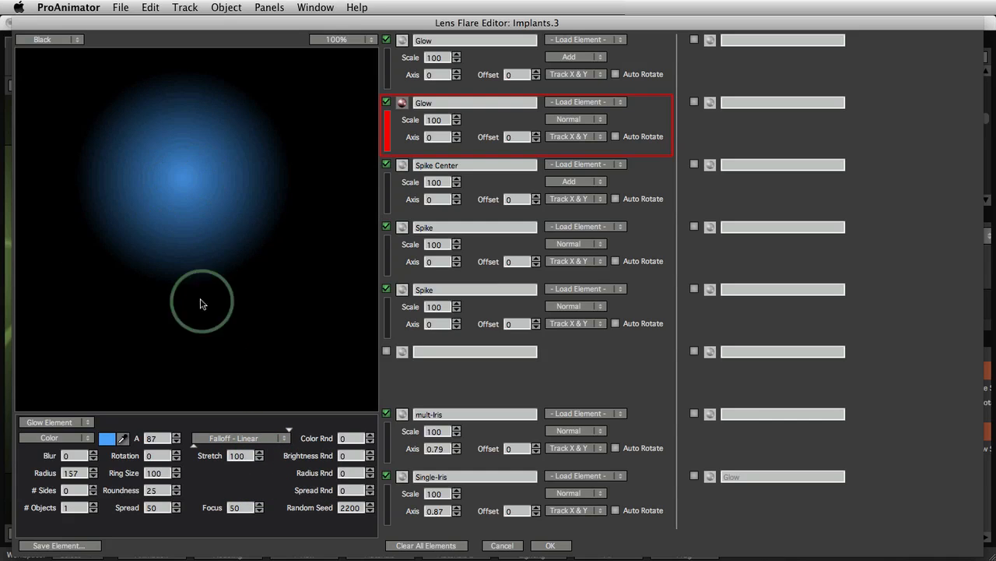
Step: Raise the Glow element's number of sides to 6 to make a hexagon
click(93, 492)
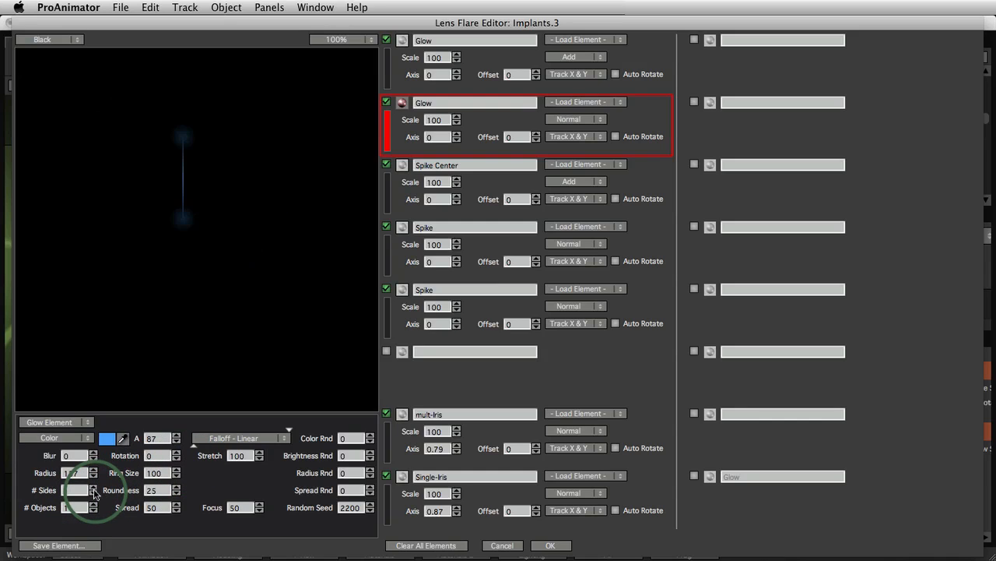
click(93, 492)
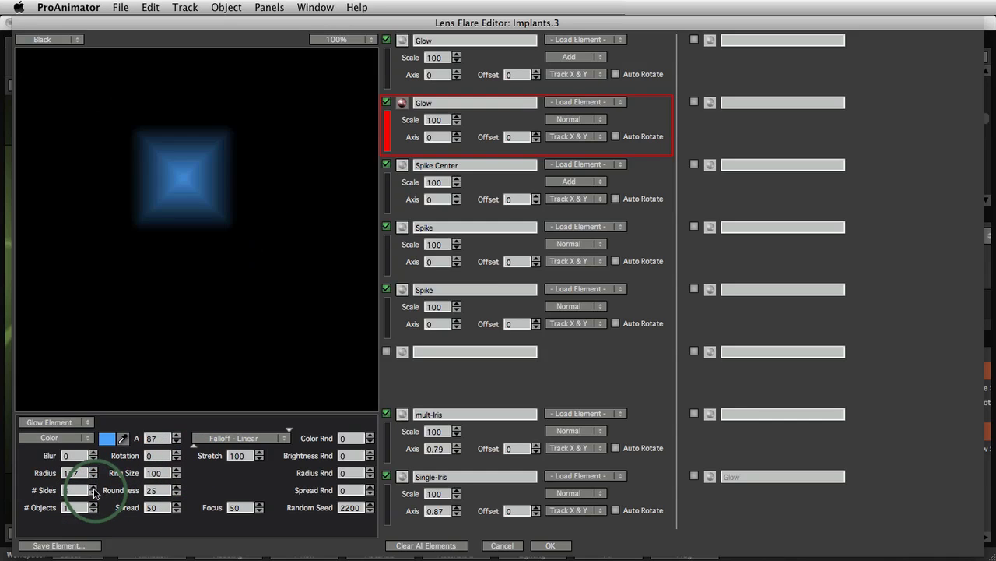
click(93, 492)
click(93, 492)
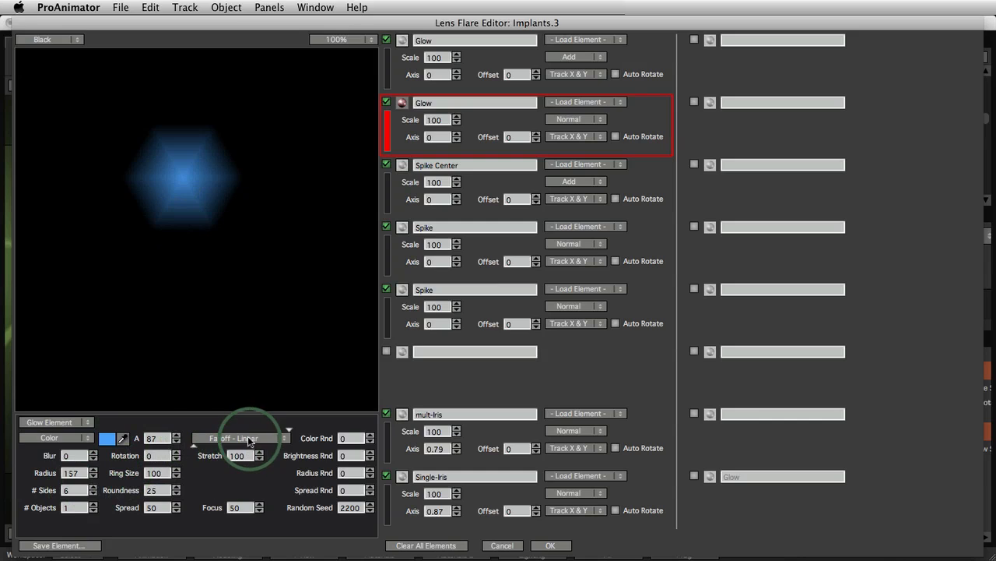
Step: Set the hexagonal Glow's falloff to Edge Highlight and move the lower falloff marker to about the middle of its range
drag(252, 444, 264, 538)
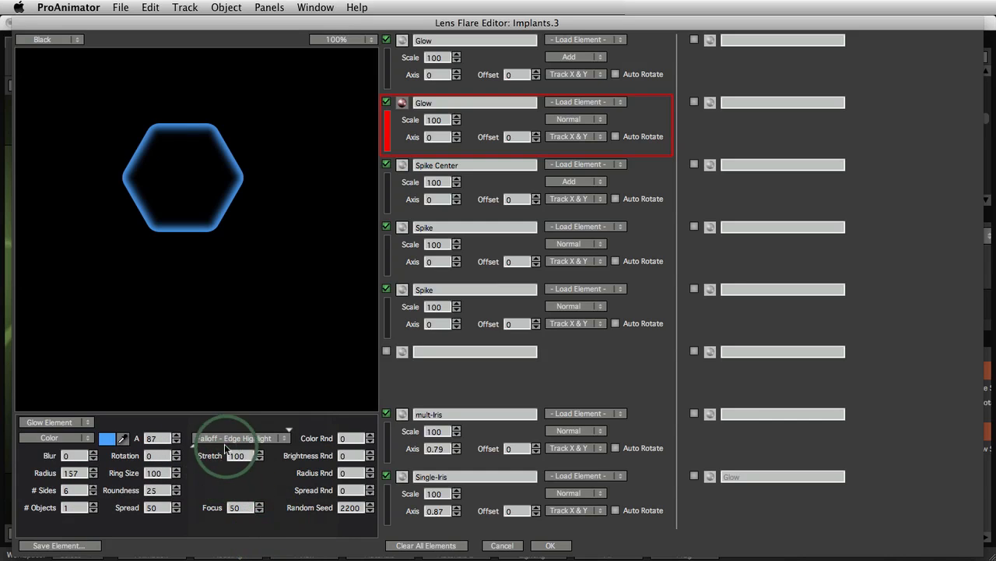
drag(195, 450, 239, 451)
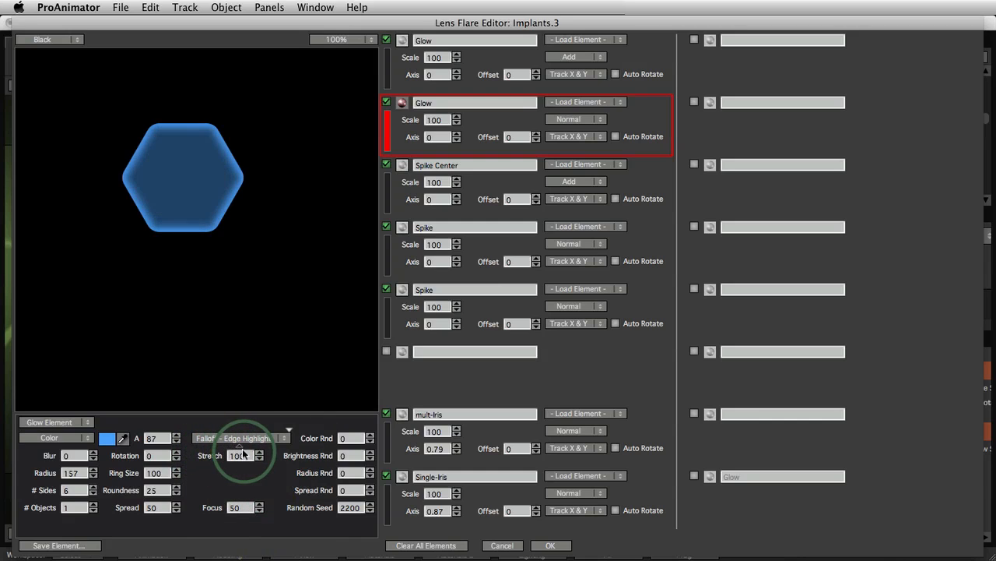
Step: Reduce the hexagonal Glow's radius to 107 and move the flare's center down toward the middle of the preview
click(62, 475)
drag(61, 475, 35, 474)
drag(162, 178, 184, 230)
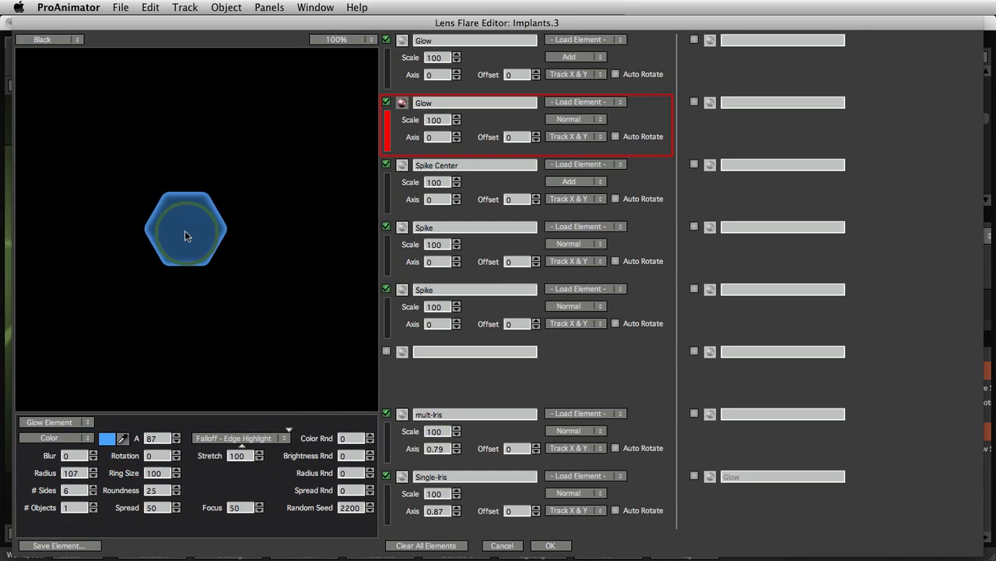
Step: Lower the hexagonal Glow's alpha to 45 and nudge the lower falloff marker slightly further along
drag(156, 437, 133, 442)
click(246, 453)
drag(246, 453, 249, 451)
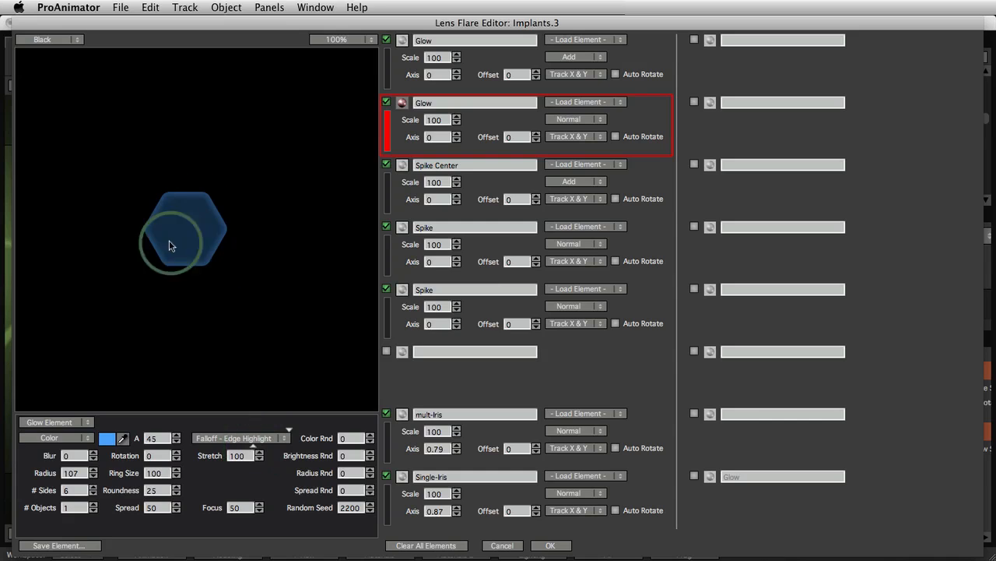
Step: Stretch the hexagonal Glow to 134 and rotate it to 11 while shifting the flare's center down and right in the preview
drag(170, 241, 203, 273)
drag(240, 459, 240, 424)
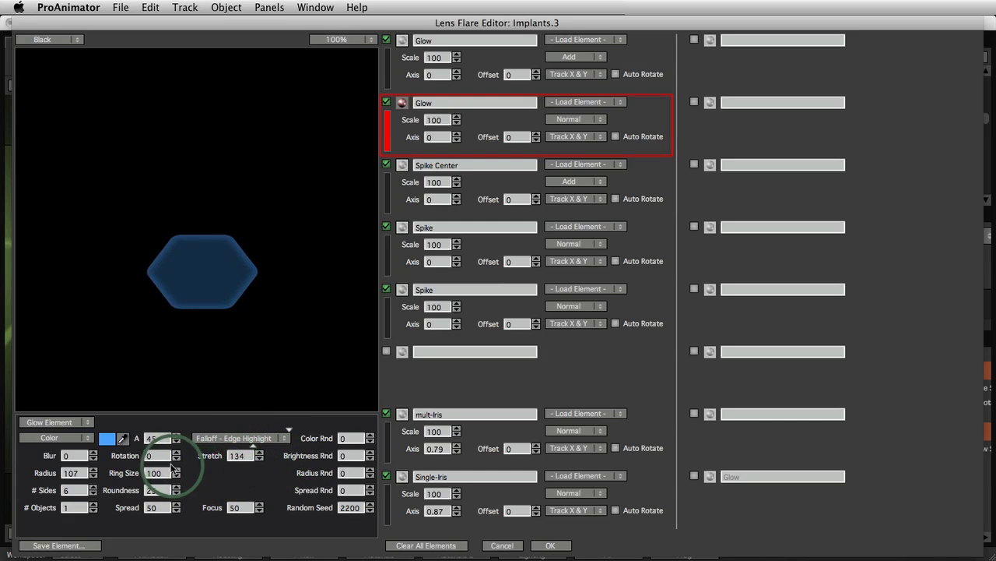
drag(164, 460, 171, 460)
drag(206, 277, 239, 321)
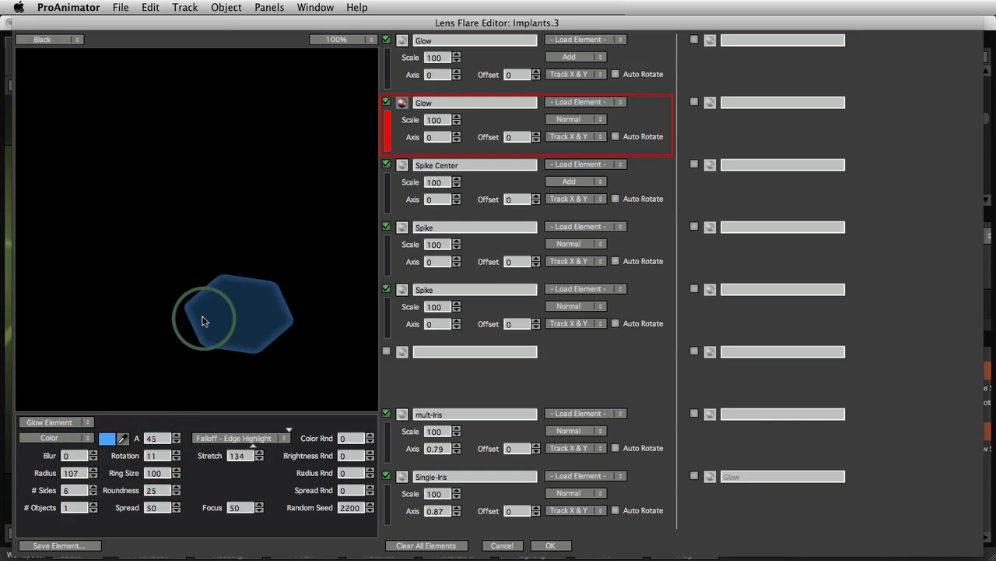
Step: Reset the hexagonal Glow's stretch to 100 and rotation to 0, and restore its alpha to 100
drag(73, 458, 15, 463)
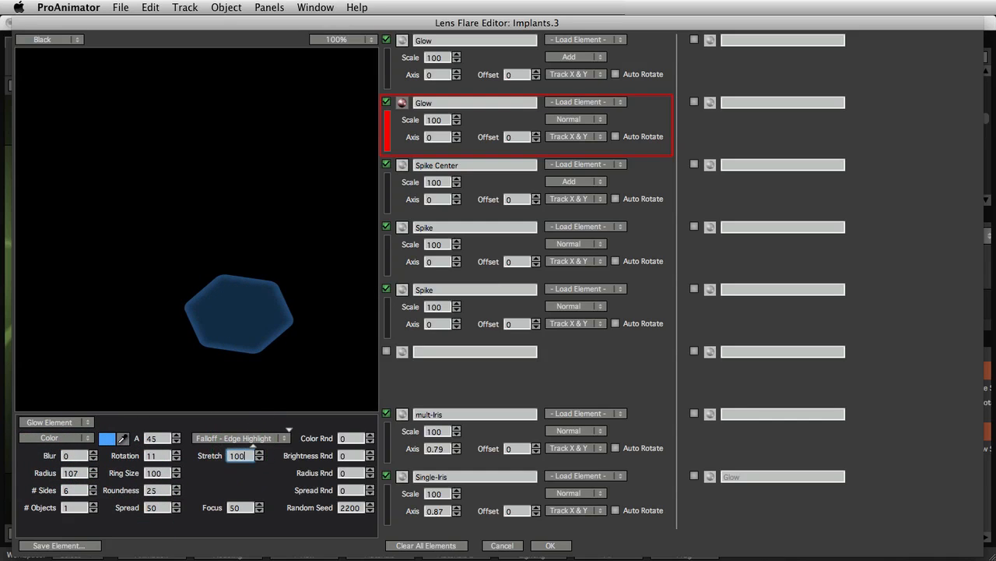
key(Tab)
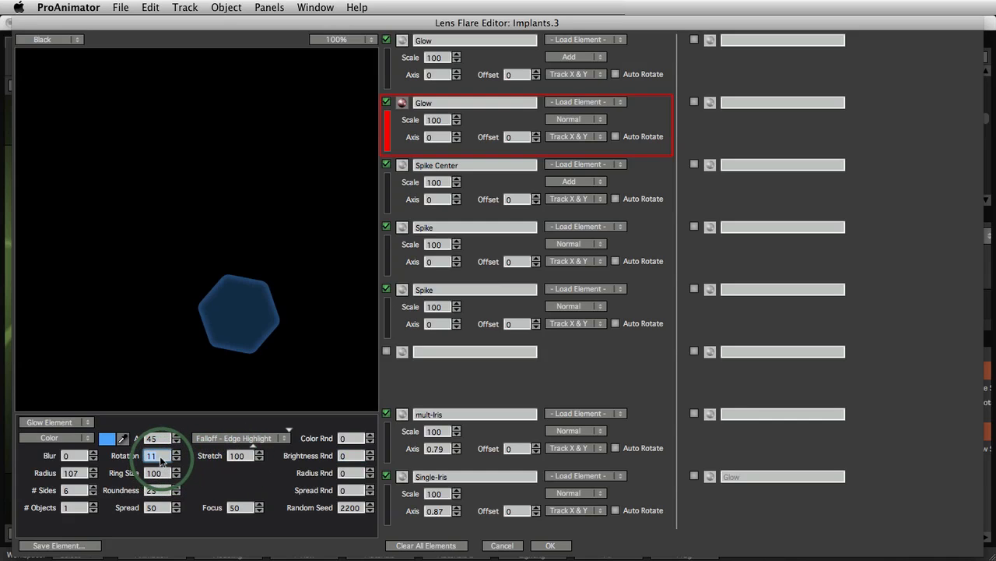
key(Tab)
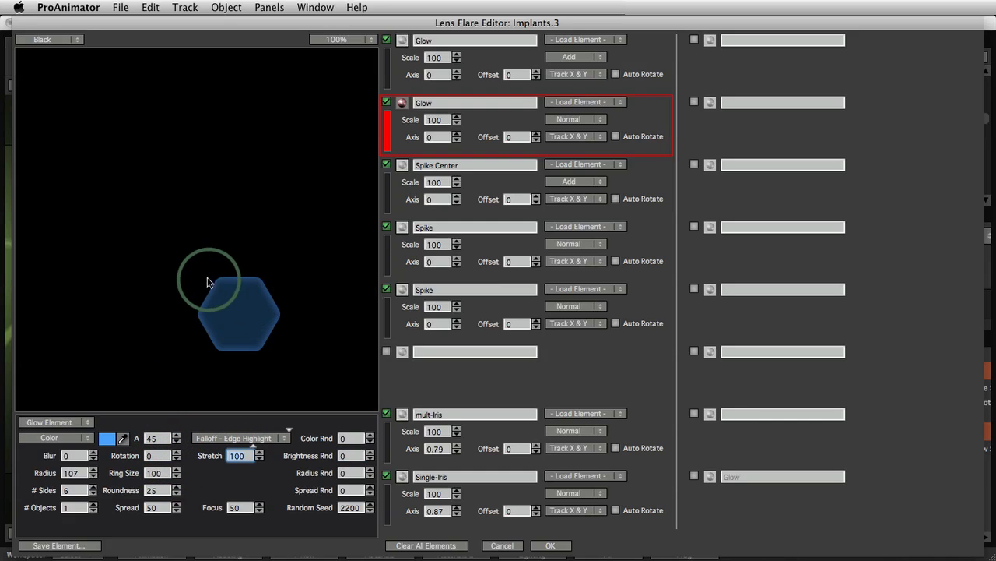
text(100)
key(Return)
click(230, 310)
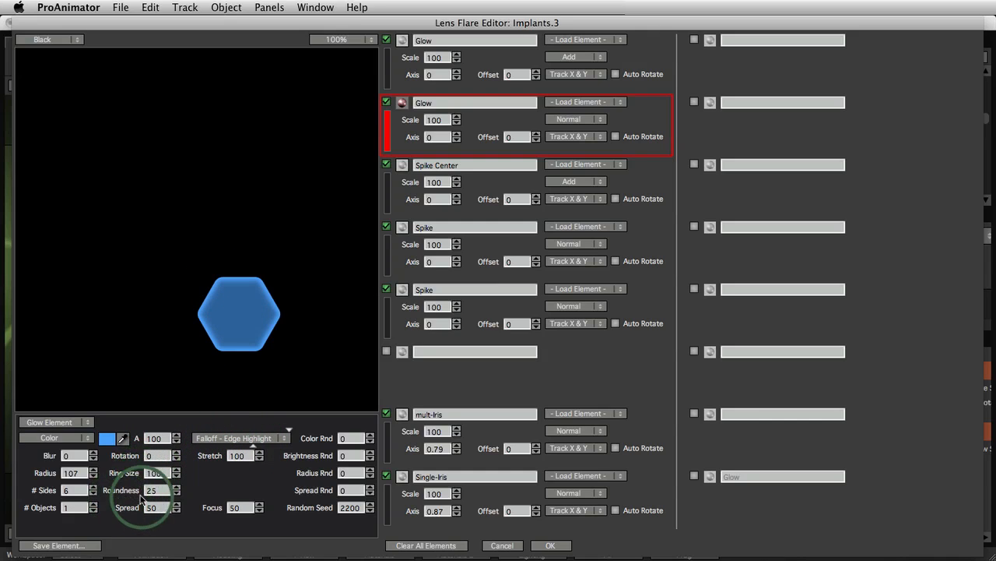
Step: Try a roundness of 0 on the hexagon's corners and return the roundness to 25
drag(164, 494, 61, 499)
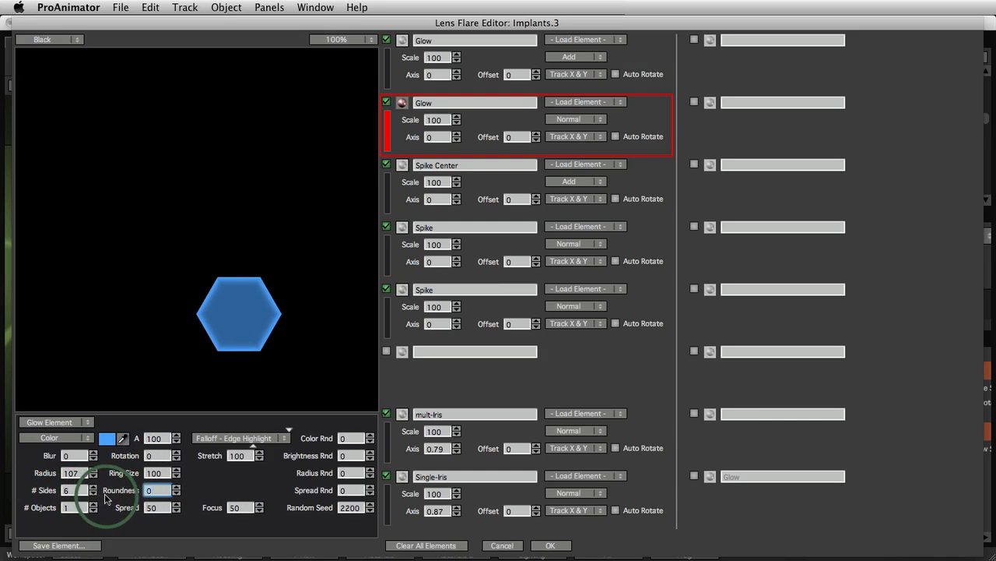
drag(162, 496, 38, 504)
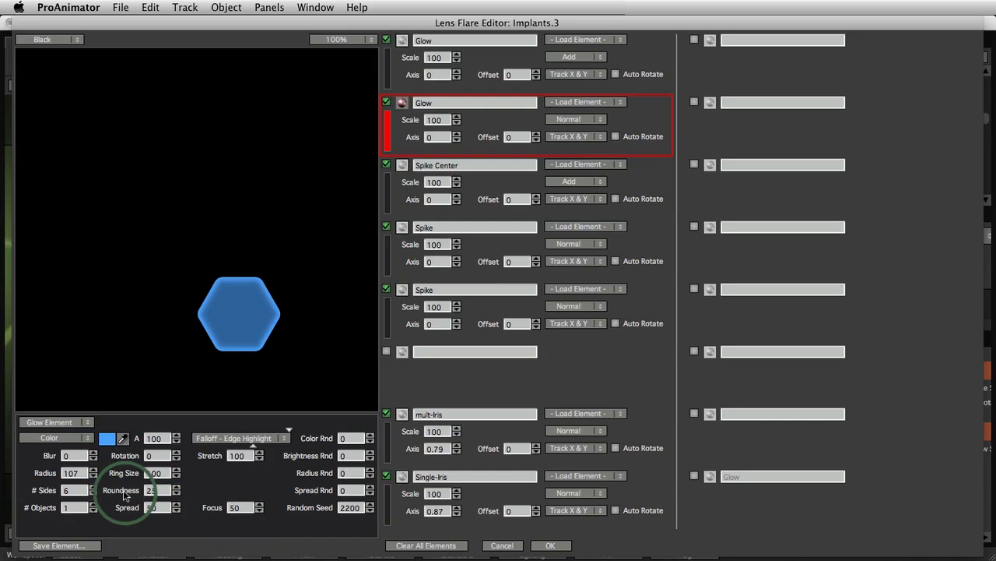
Step: Increase the Glow element's number of objects to 5
click(93, 505)
click(93, 505)
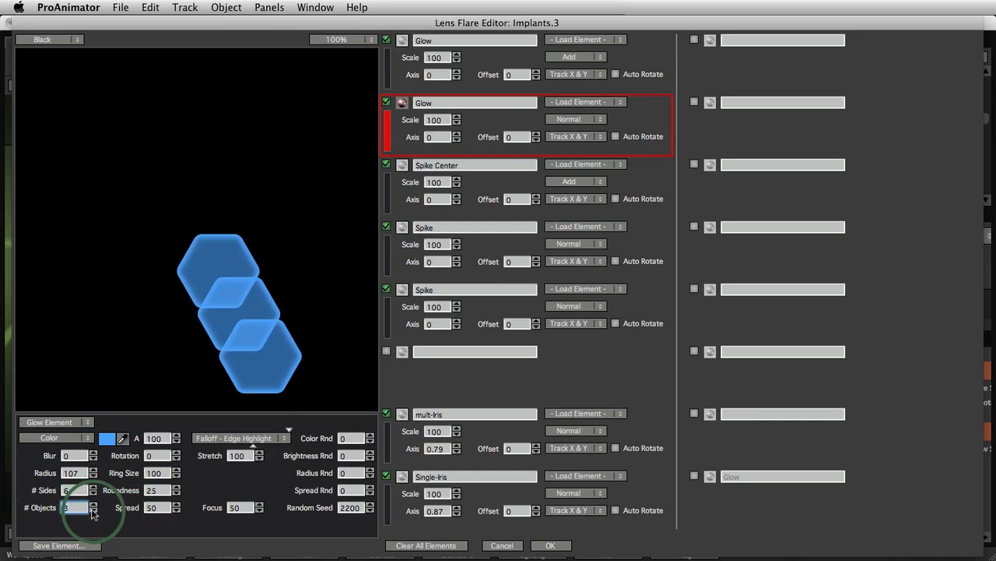
click(93, 506)
click(94, 506)
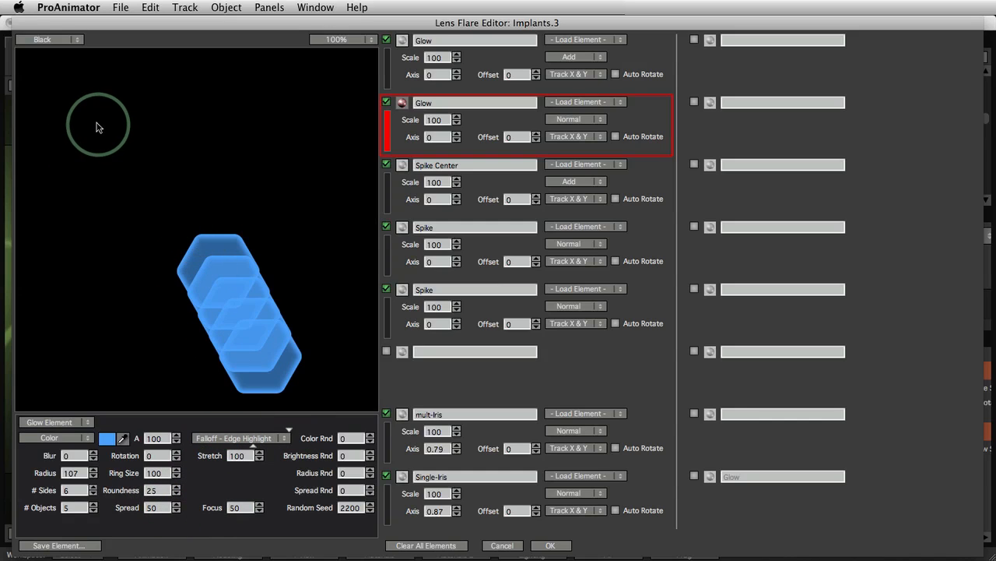
Step: Try a spread of 100 on the Glow element's five objects while moving the flare's center around the upper-left of the preview
drag(103, 124, 126, 162)
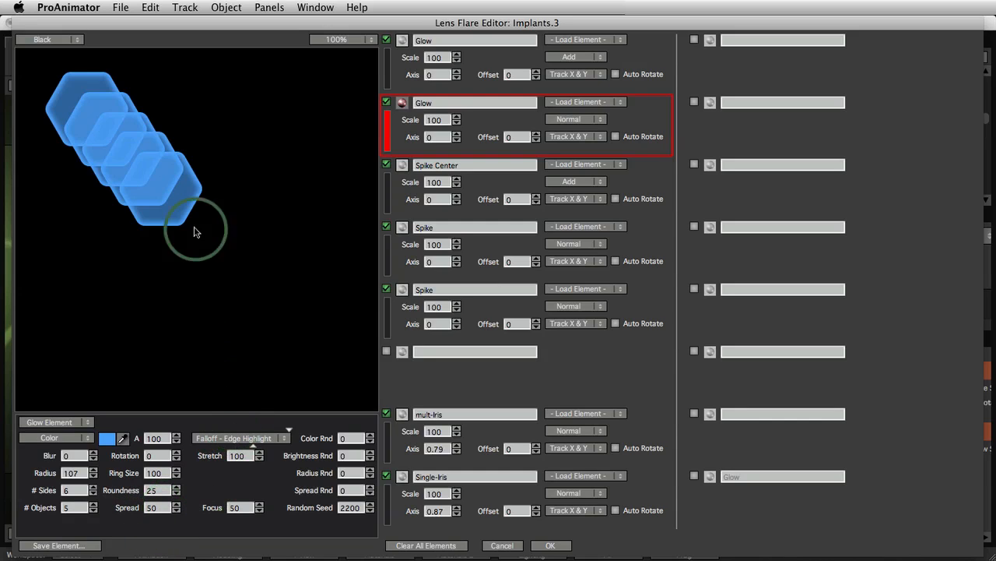
click(107, 123)
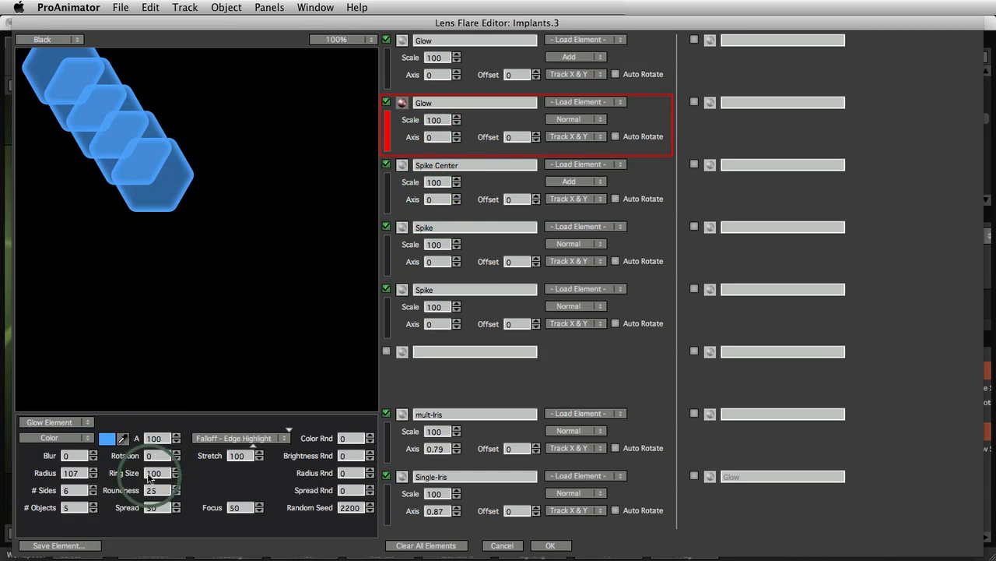
drag(156, 507, 221, 516)
drag(143, 181, 122, 153)
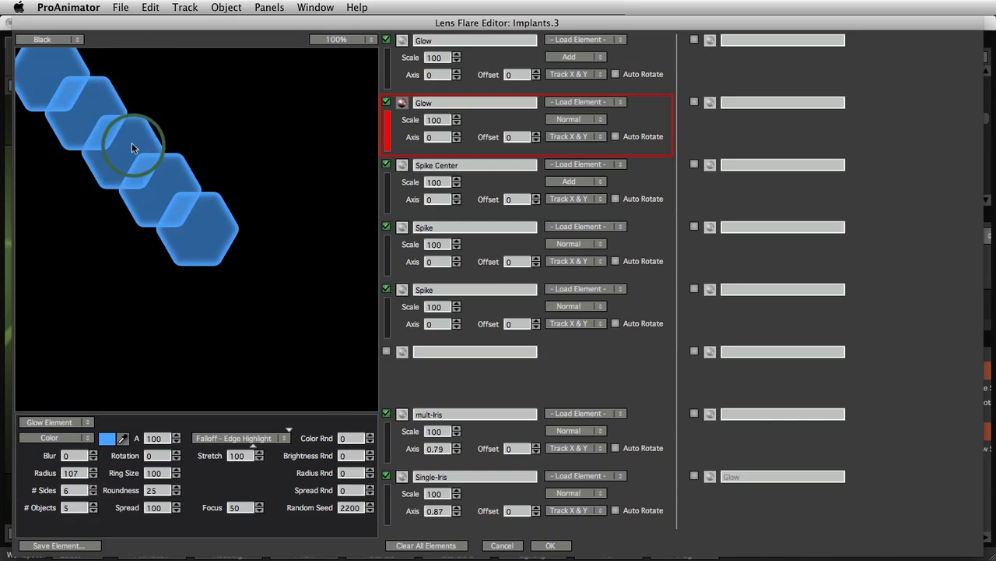
drag(131, 148, 165, 161)
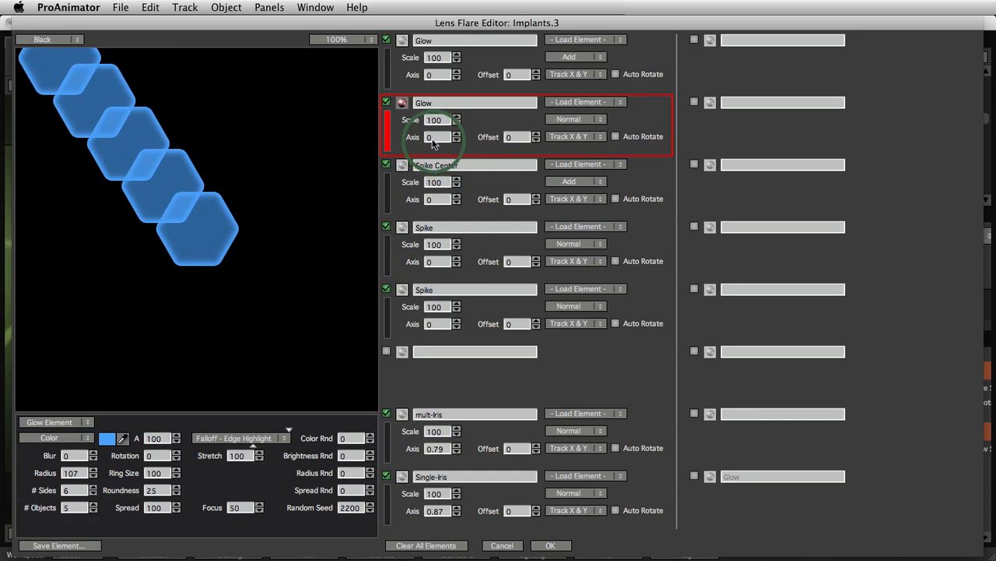
Step: Set the selected Glow element's axis to 0.55 and reposition the flare's center to swing the row of hexagons
drag(433, 143, 480, 149)
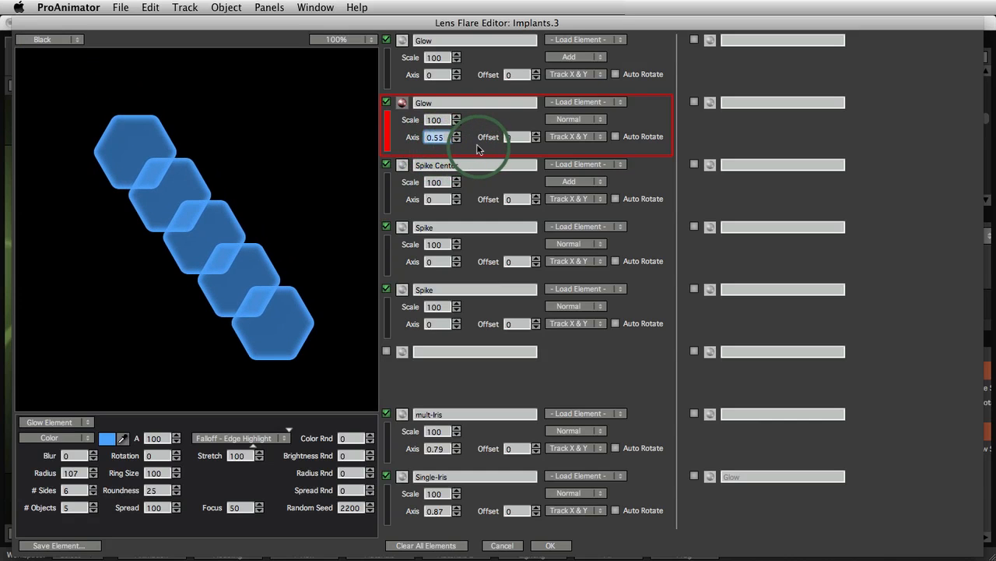
drag(138, 151, 102, 127)
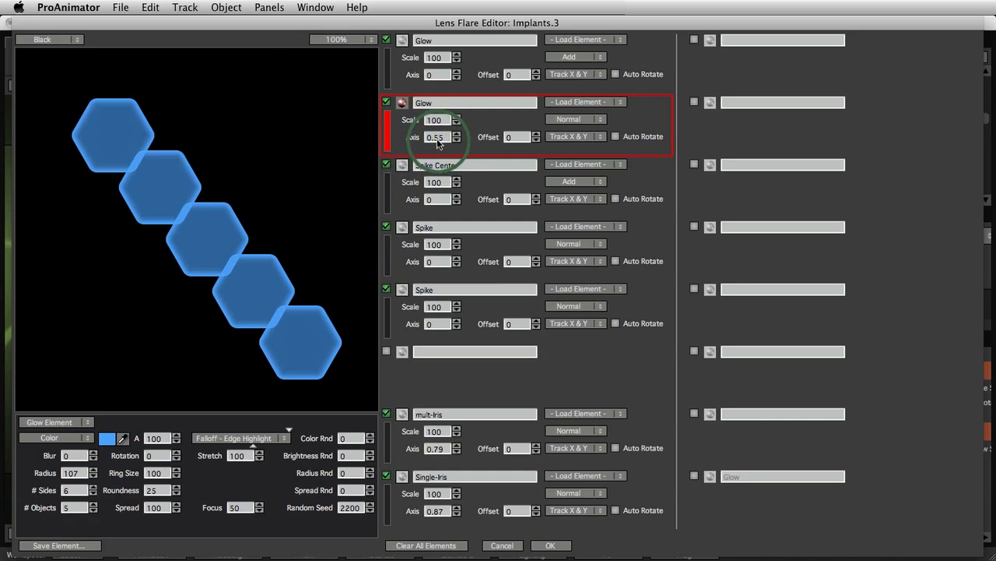
drag(102, 124, 98, 129)
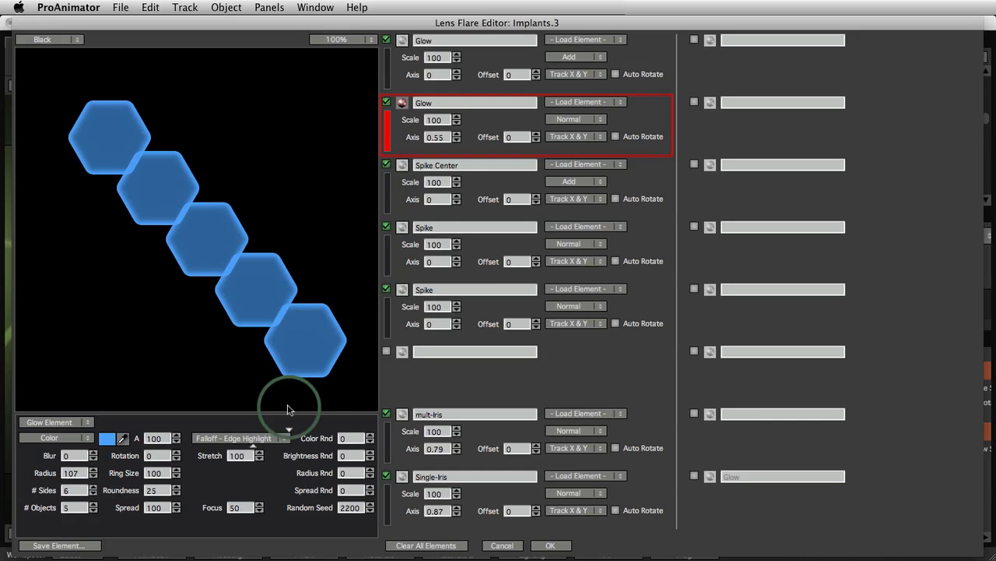
Step: Shrink the Glow hexagons to a radius of 28 with a spread of 59, and raise the number of objects to 12
drag(160, 510, 130, 507)
drag(56, 516, 36, 478)
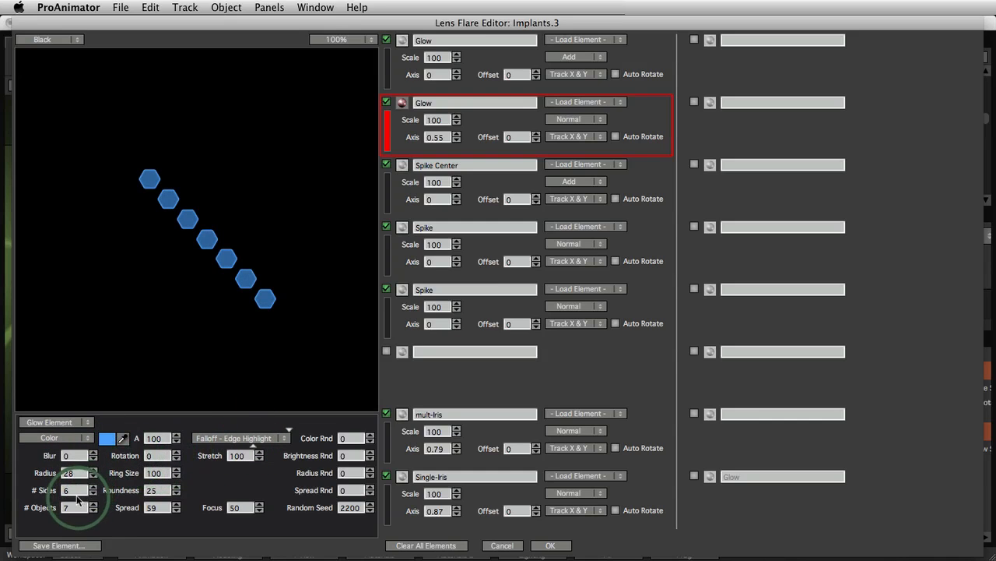
drag(97, 513, 122, 516)
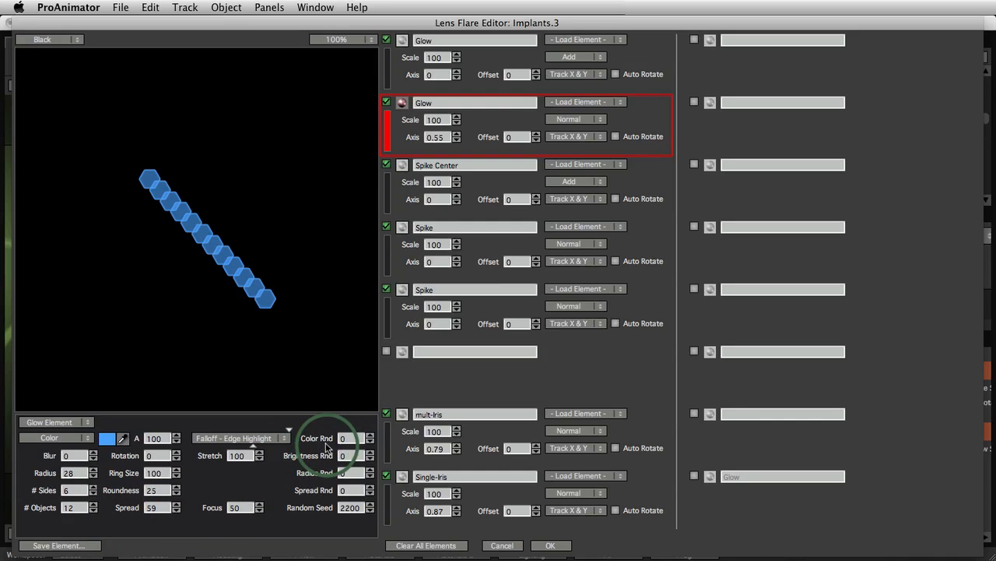
Step: Set the Glow element's color randomness to 15 and lower its random seed step by step to 2186
drag(349, 440, 354, 444)
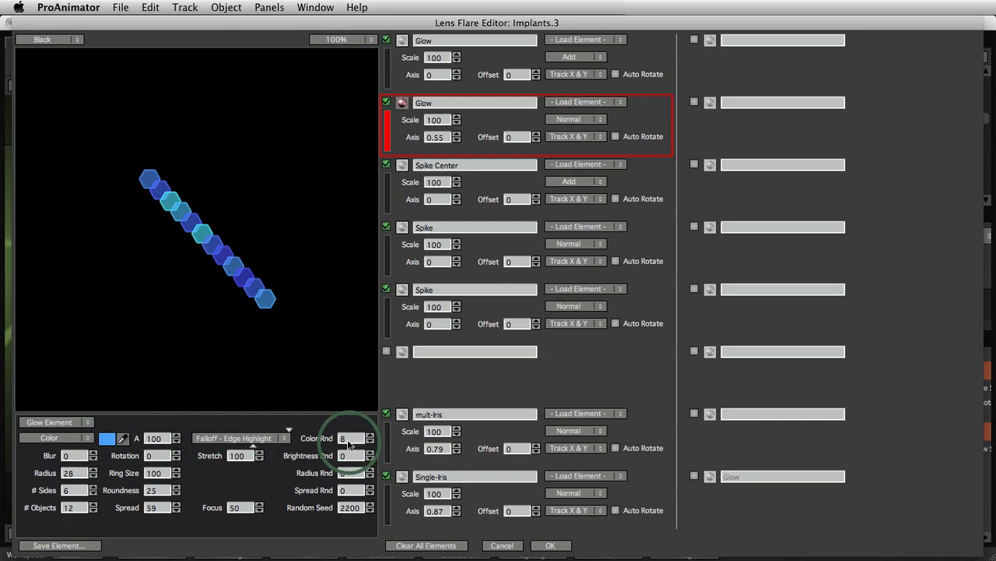
mouse_move(350, 442)
mouse_down()
mouse_move(420, 439)
mouse_move(340, 440)
mouse_move(356, 442)
mouse_up()
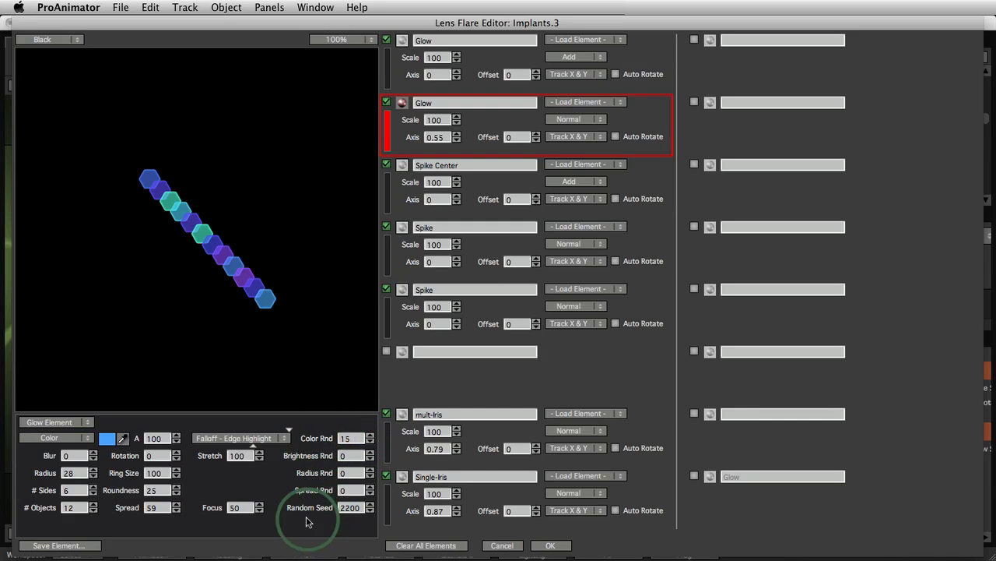
click(371, 512)
click(371, 511)
click(370, 511)
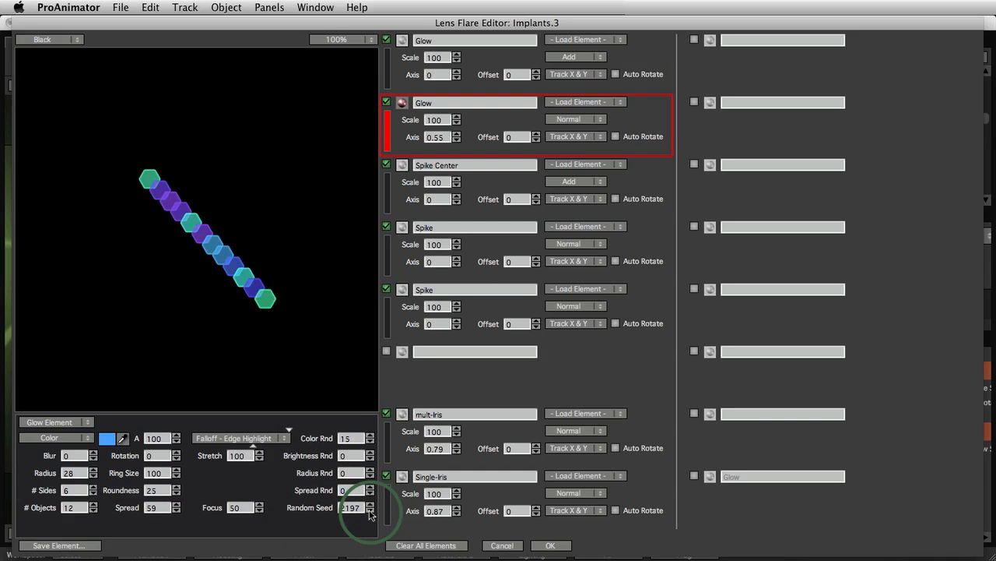
click(371, 511)
click(370, 512)
click(371, 512)
click(371, 512)
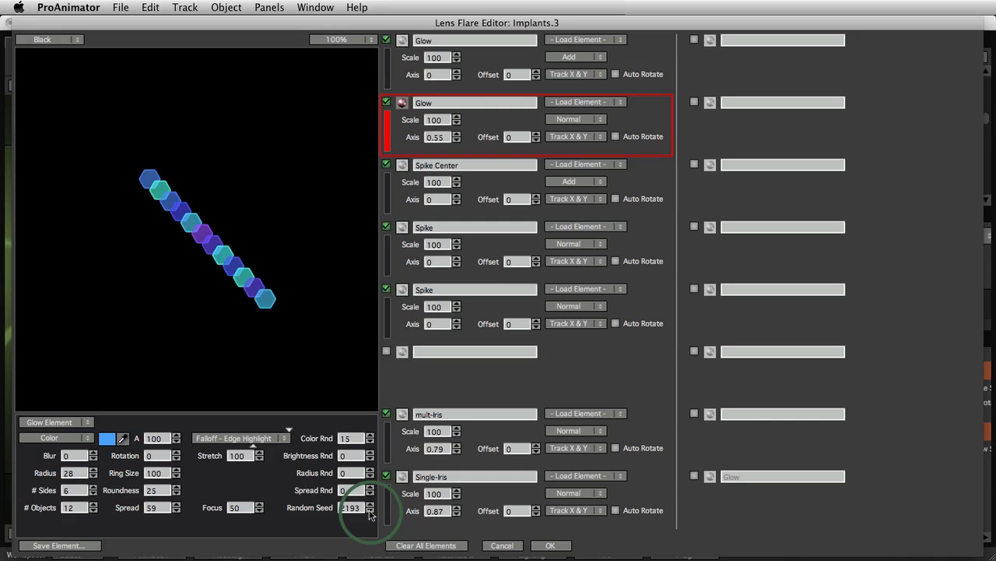
click(371, 512)
click(371, 511)
click(370, 512)
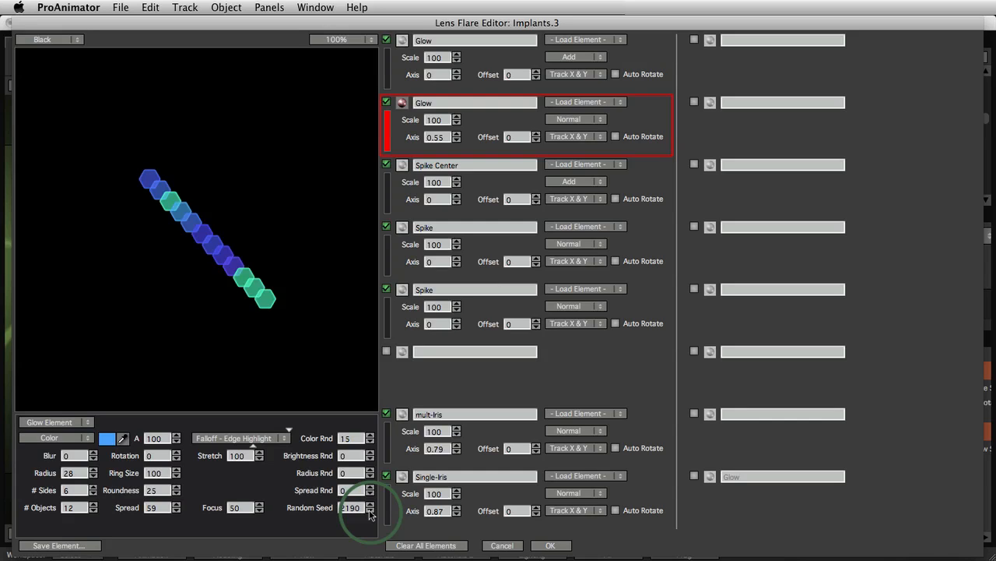
click(370, 511)
click(371, 511)
click(371, 511)
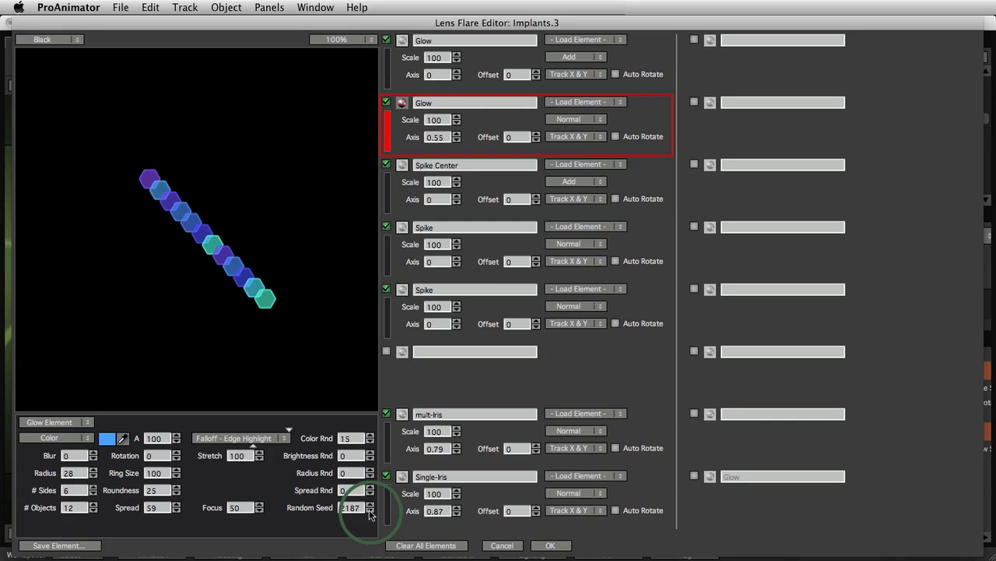
click(371, 512)
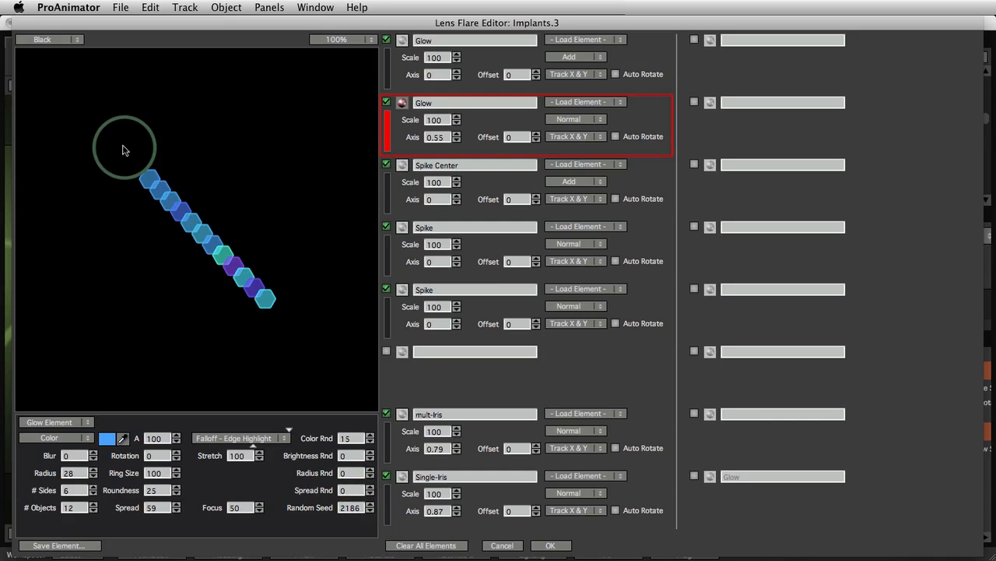
Step: Shift the flare's center, widen the hexagons' spread to 65 and blur them by 6.1
drag(124, 152, 52, 84)
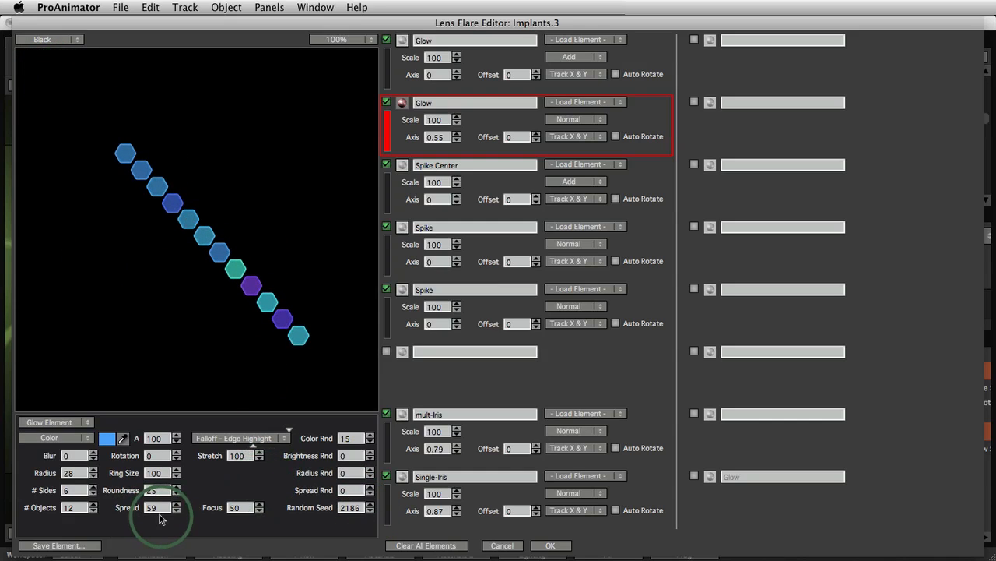
mouse_move(159, 519)
mouse_down()
mouse_move(207, 516)
mouse_move(155, 516)
mouse_move(165, 508)
mouse_move(155, 508)
mouse_up()
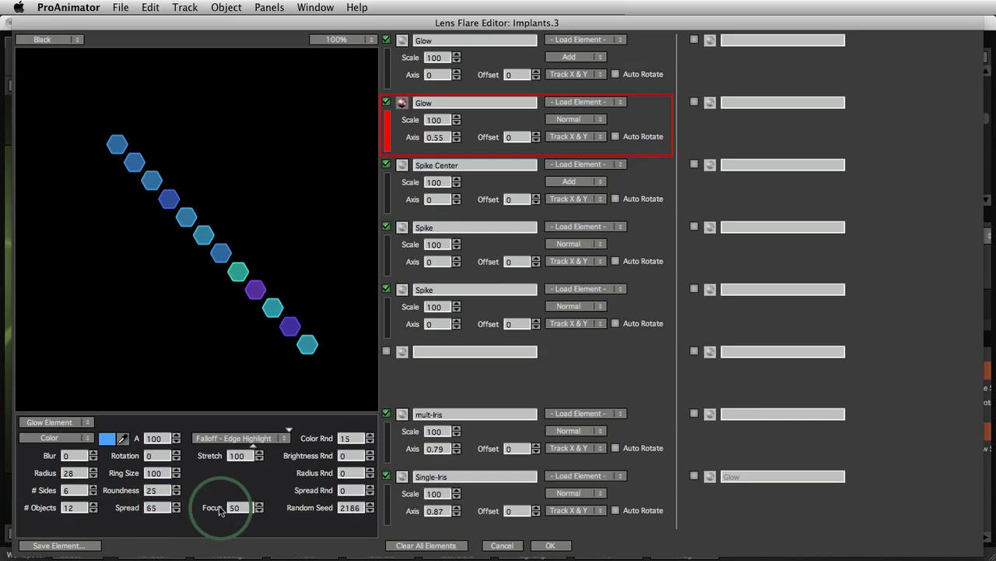
drag(72, 464, 119, 463)
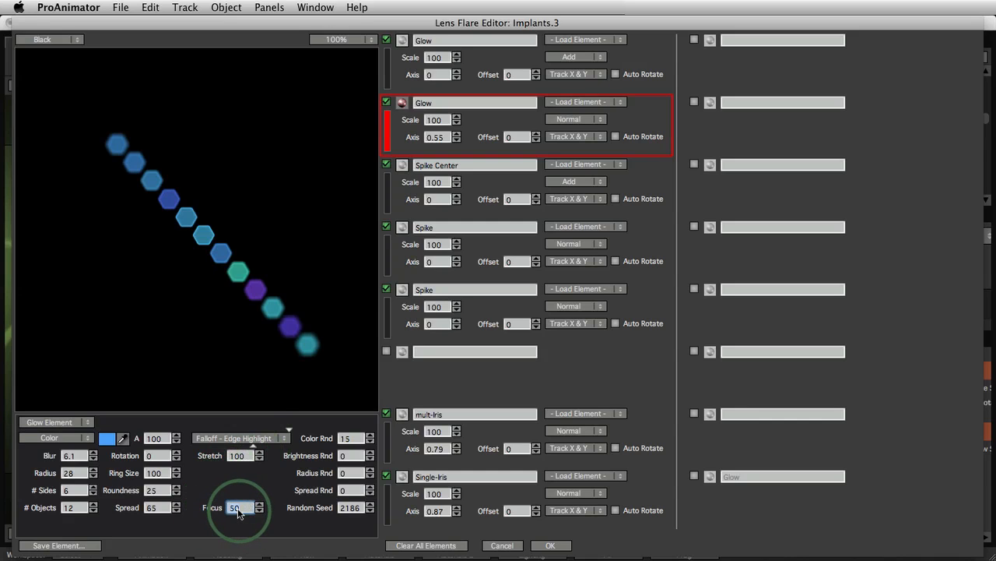
Step: Set the Glow element's focus to 0 and raise its blur to 6.4
text(0)
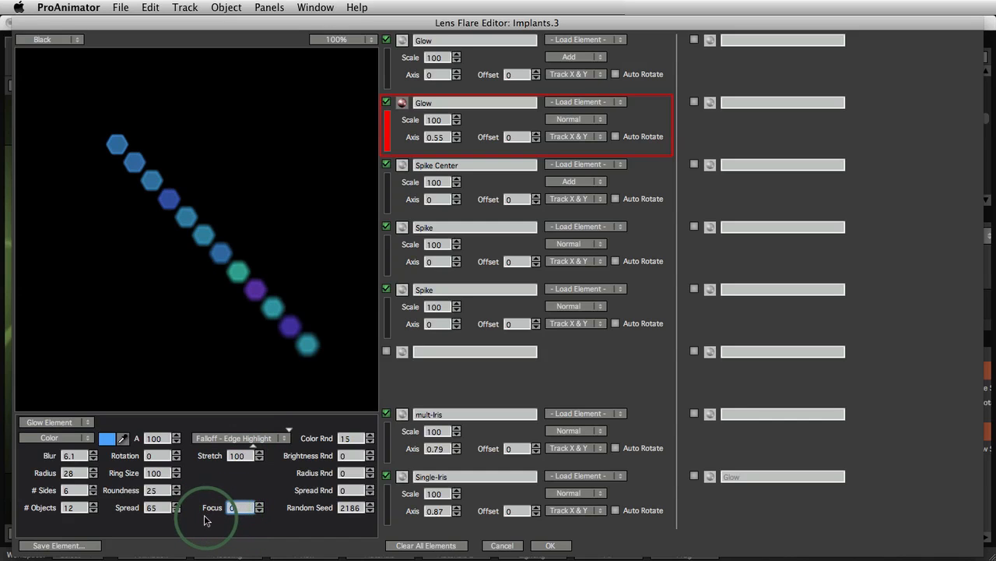
key(Return)
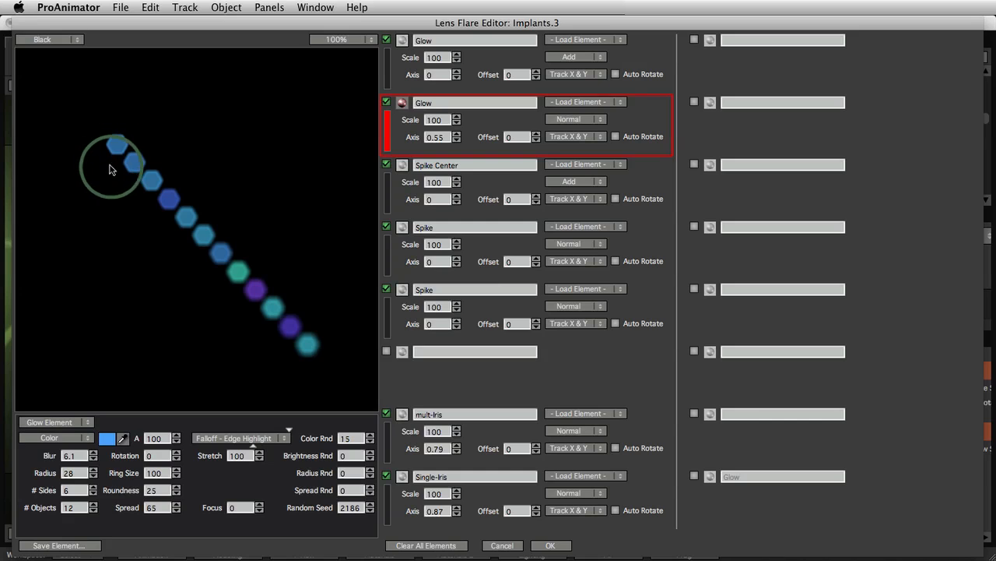
double_click(73, 457)
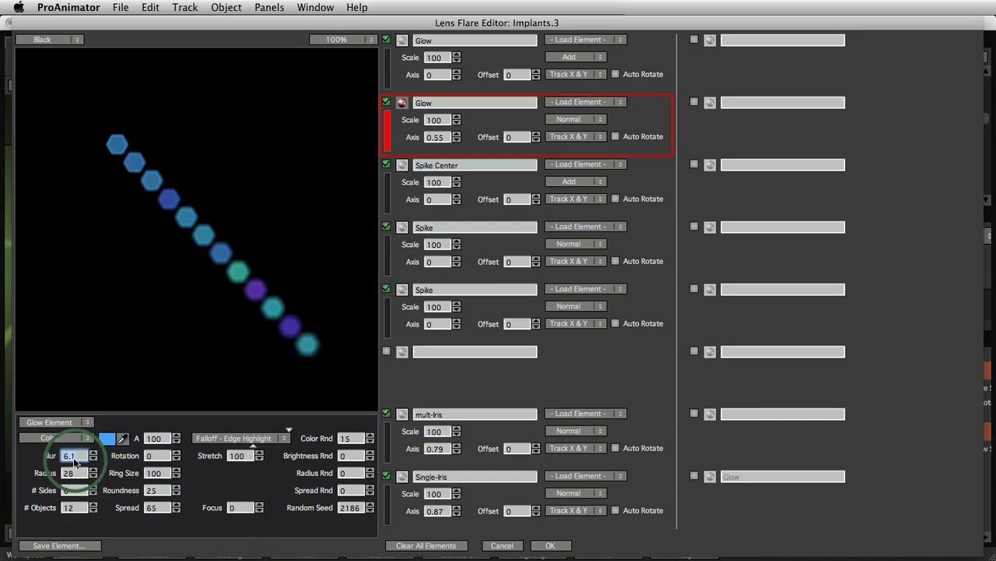
mouse_move(67, 461)
mouse_down()
mouse_move(53, 462)
mouse_move(66, 458)
mouse_up()
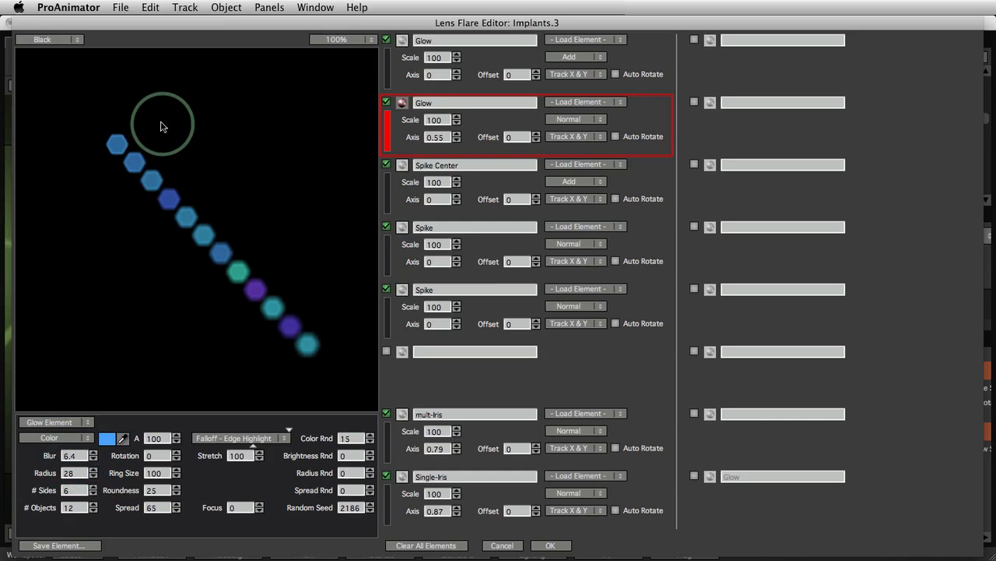
Step: Shift the flare's center, try a focus of 100 on the blurred hexagons, and bring the focus back to 56
mouse_move(114, 135)
mouse_down()
mouse_move(148, 263)
mouse_move(75, 102)
mouse_move(85, 99)
mouse_up()
drag(239, 512, 333, 534)
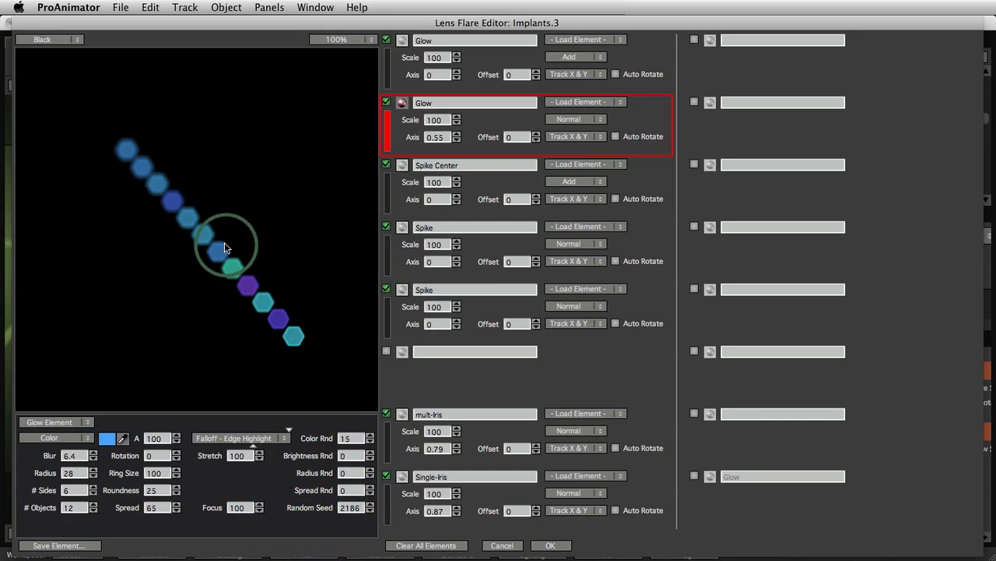
double_click(234, 514)
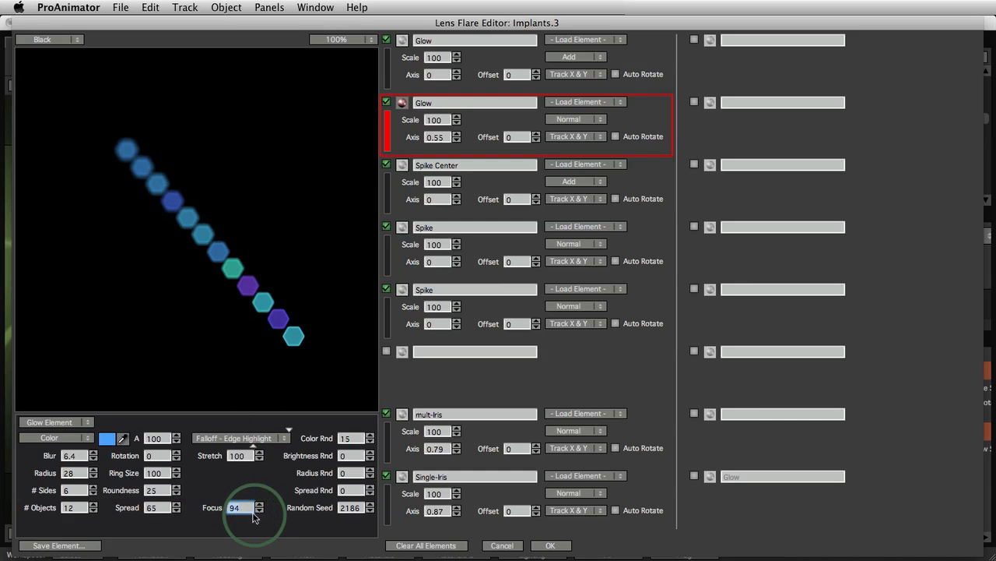
mouse_move(235, 517)
mouse_down()
mouse_move(198, 517)
mouse_move(215, 520)
mouse_up()
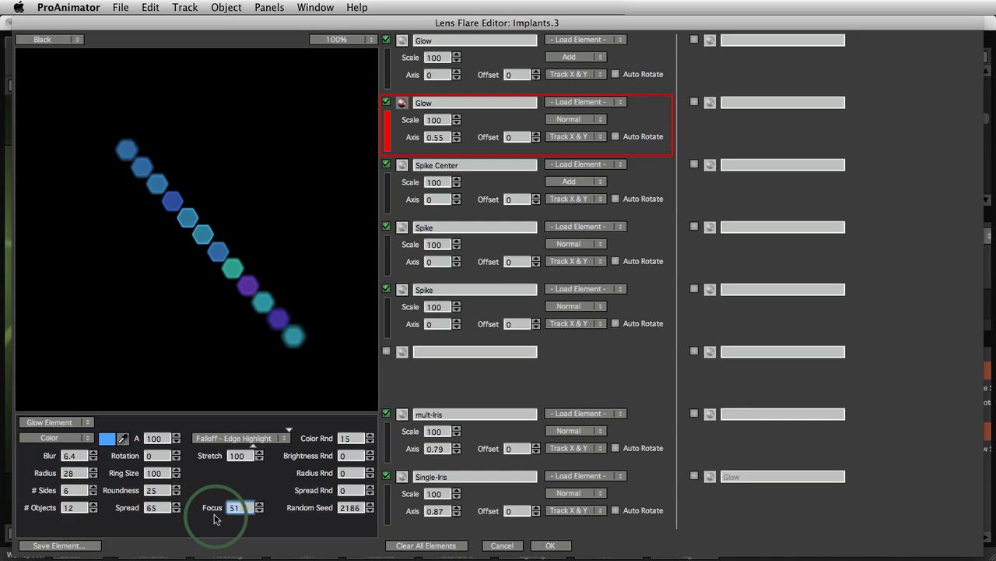
click(80, 457)
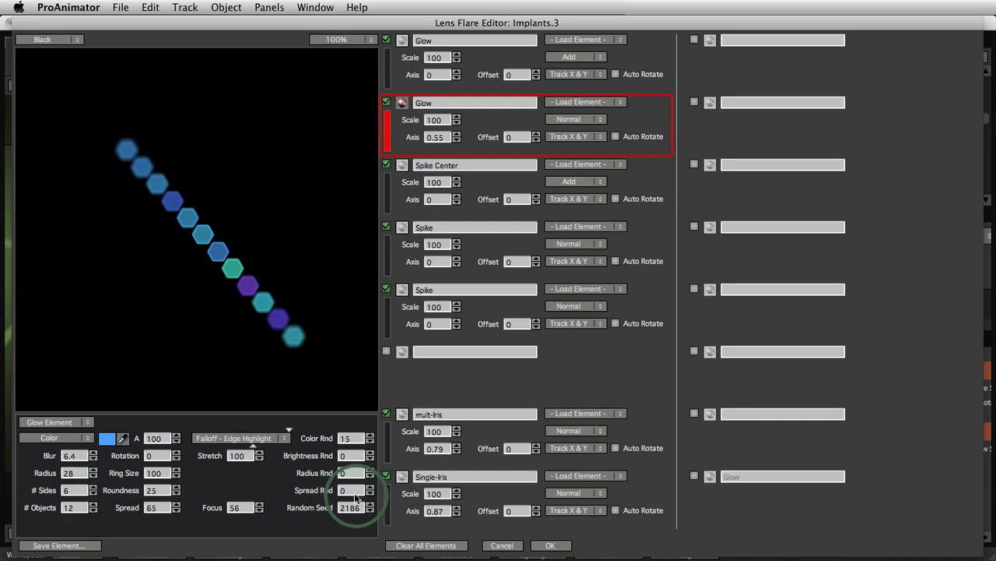
Step: Randomize the hexagons' placement and size with a spread randomness of 14 and a radius randomness of 82
drag(363, 494, 276, 495)
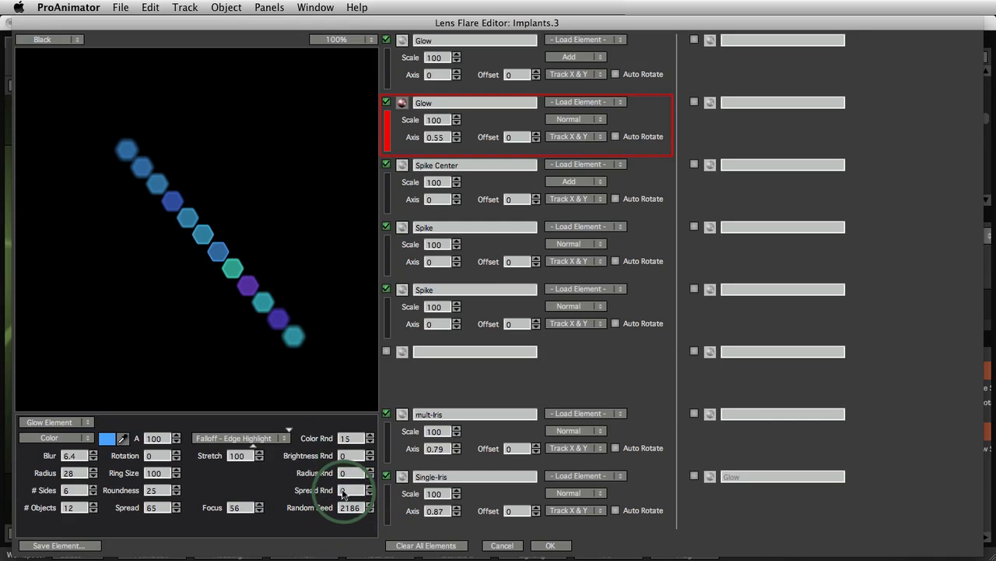
drag(354, 495, 402, 475)
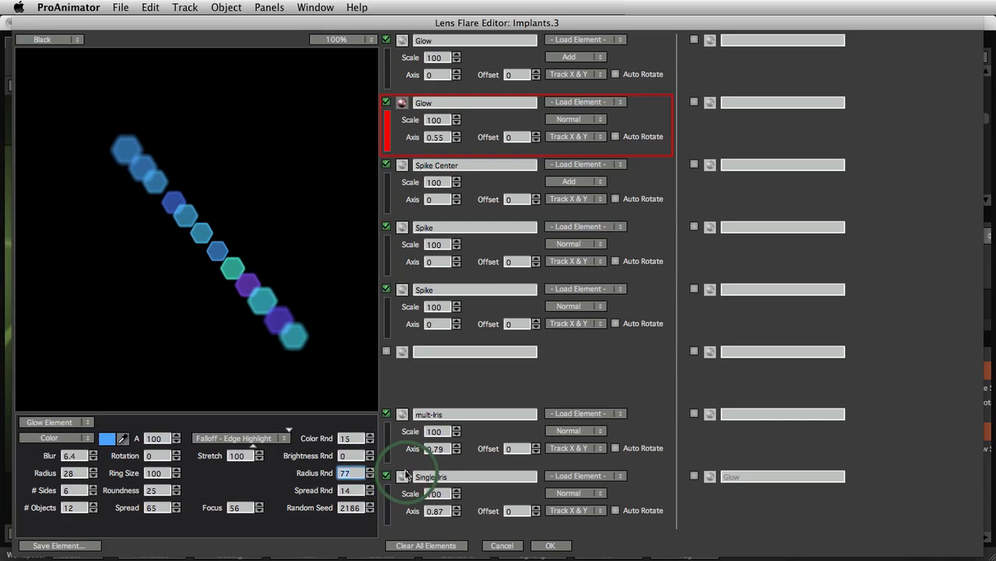
Step: Try a focus of 100 on the randomized hexagons and settle on a focus of 47
drag(238, 510, 259, 514)
drag(276, 516, 360, 519)
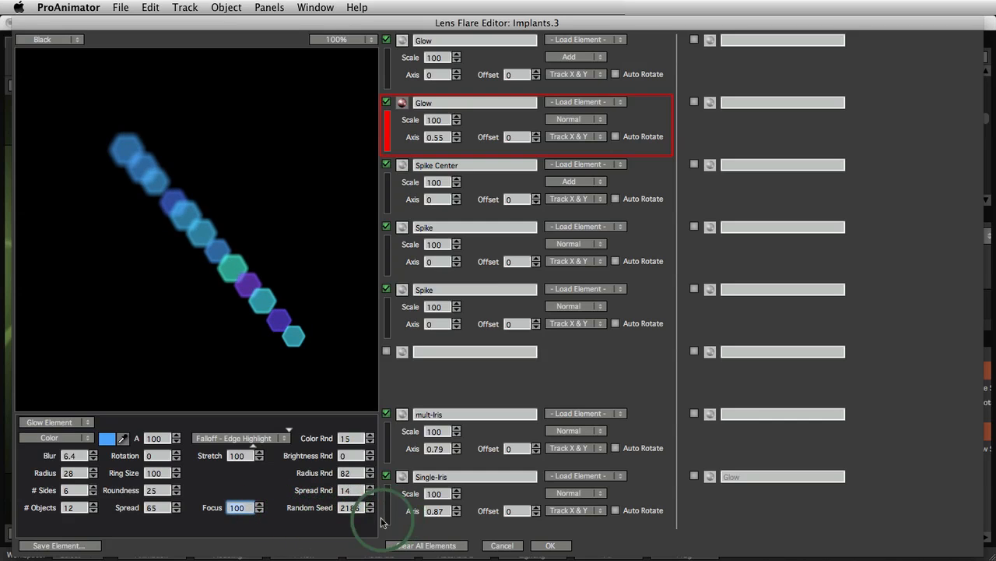
mouse_move(259, 528)
mouse_down()
mouse_move(201, 528)
mouse_move(263, 525)
mouse_move(251, 530)
mouse_up()
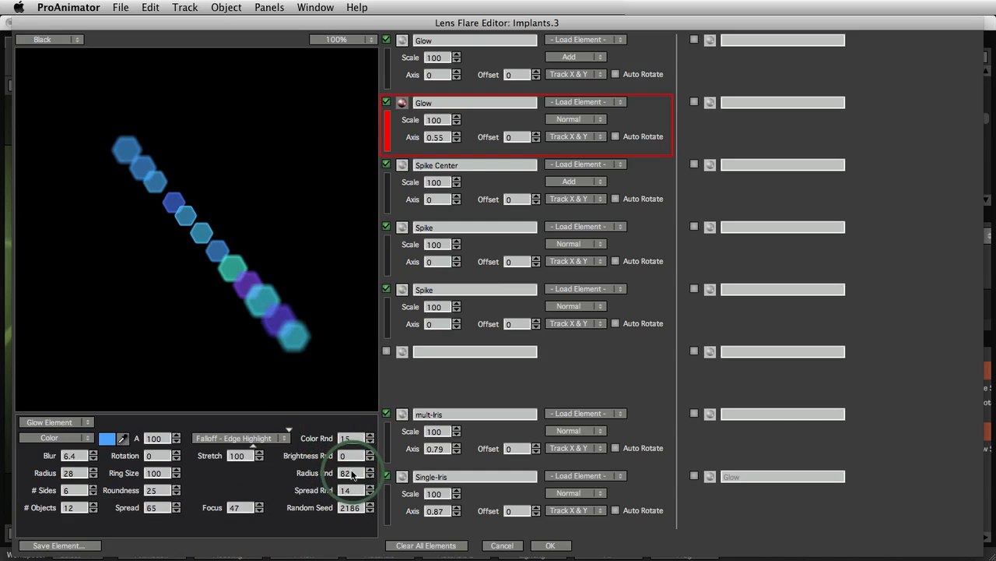
Step: Set the Glow element's brightness randomness to 38 and move the flare's center around the preview to swing the hexagon chain
drag(370, 459, 390, 458)
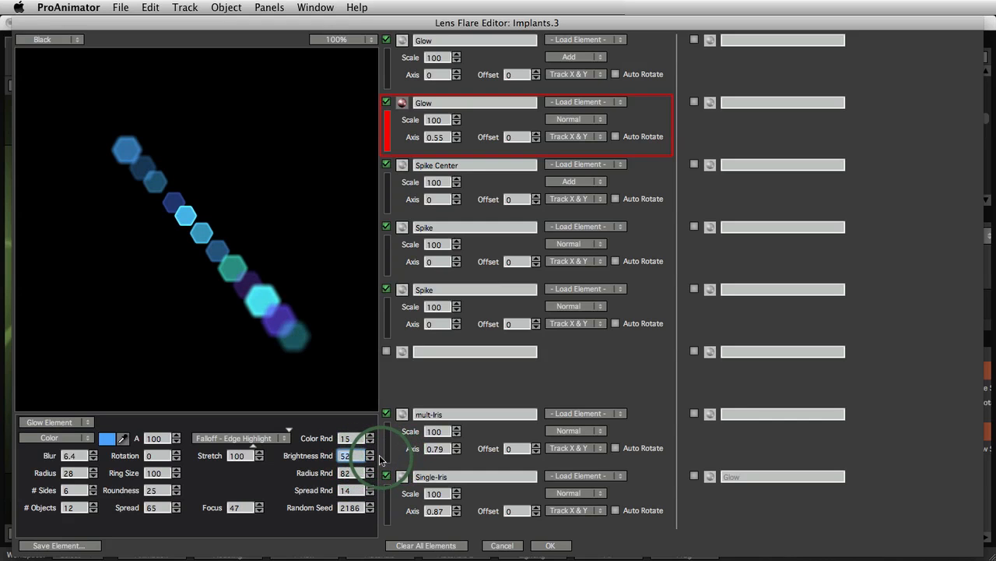
drag(376, 461, 302, 418)
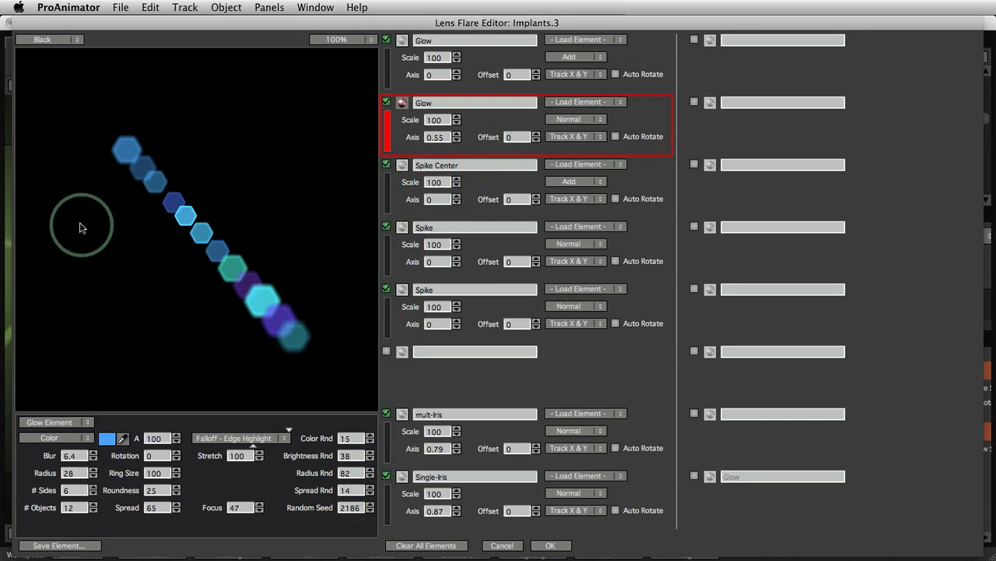
drag(82, 225, 88, 139)
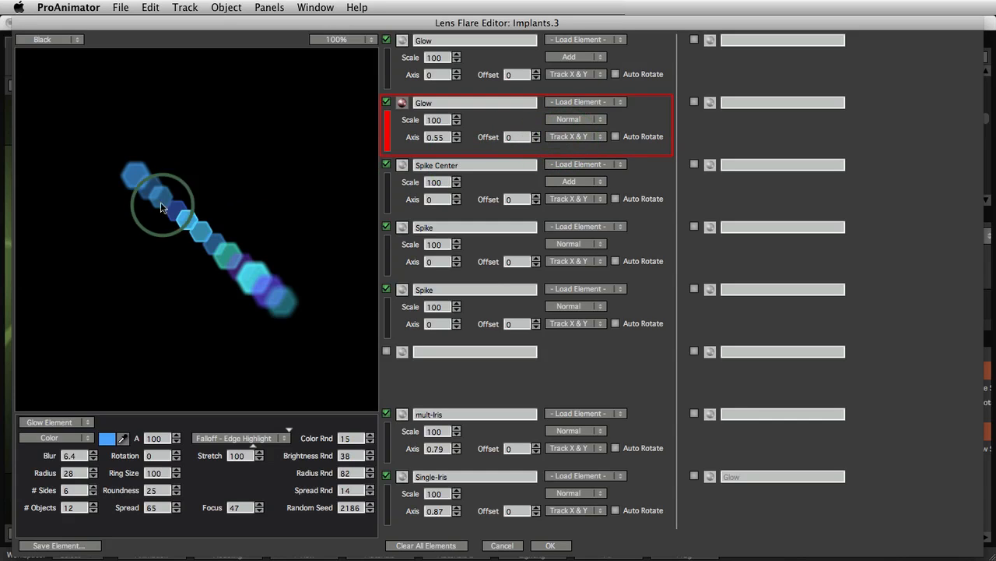
drag(109, 207, 111, 120)
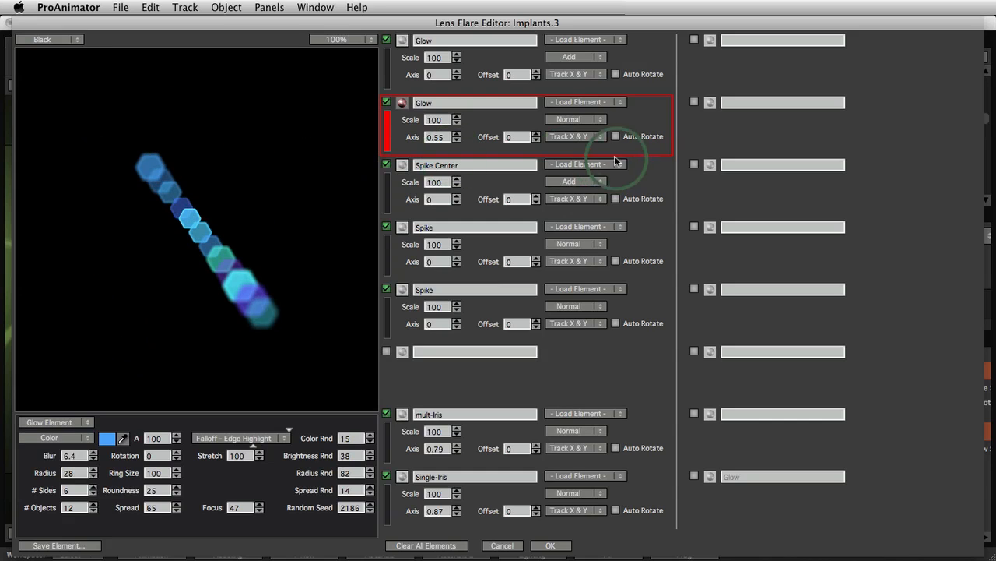
Step: Try Track X and Track Y on the multi-object Glow element, moving the flare's center around the preview with each
click(576, 136)
click(572, 163)
drag(253, 176, 498, 133)
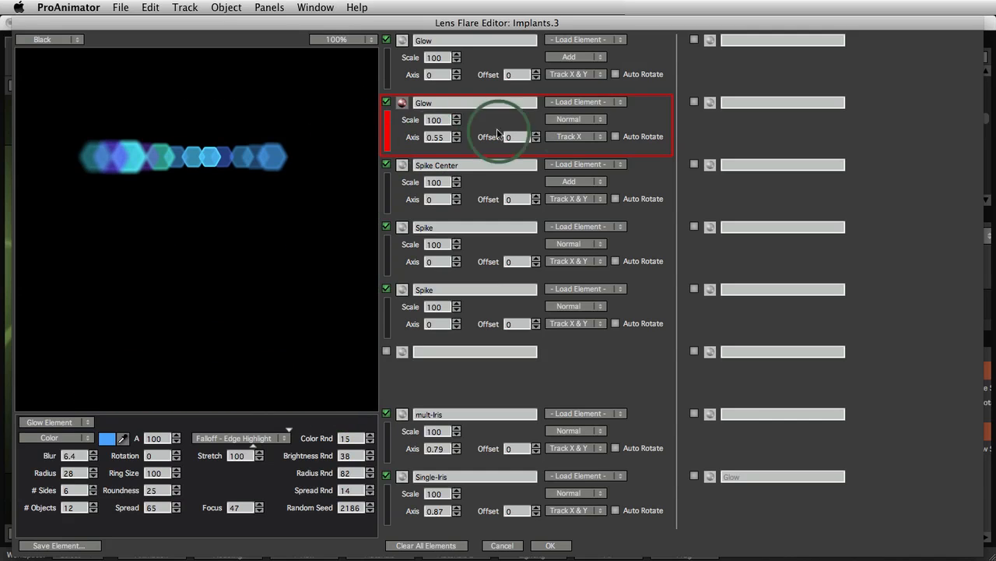
click(574, 138)
click(577, 175)
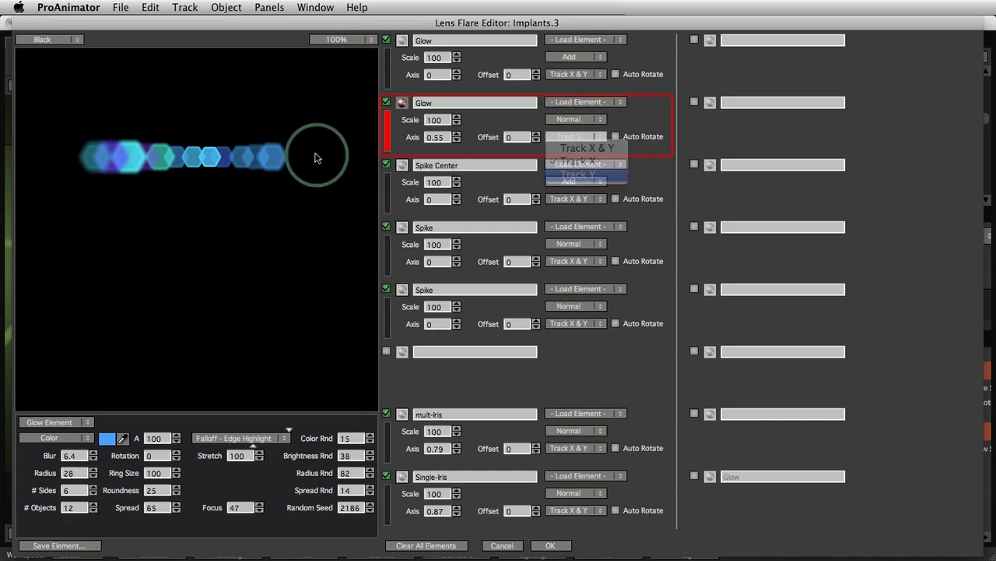
drag(316, 156, 91, 160)
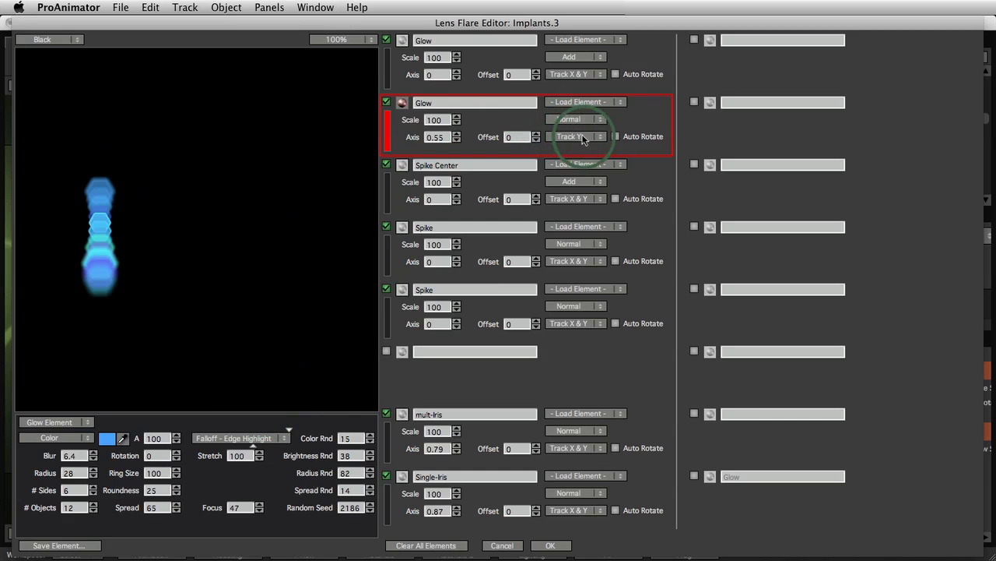
Step: Set the multi-object Glow element to Track X and move the flare's center around the preview
click(584, 139)
click(590, 160)
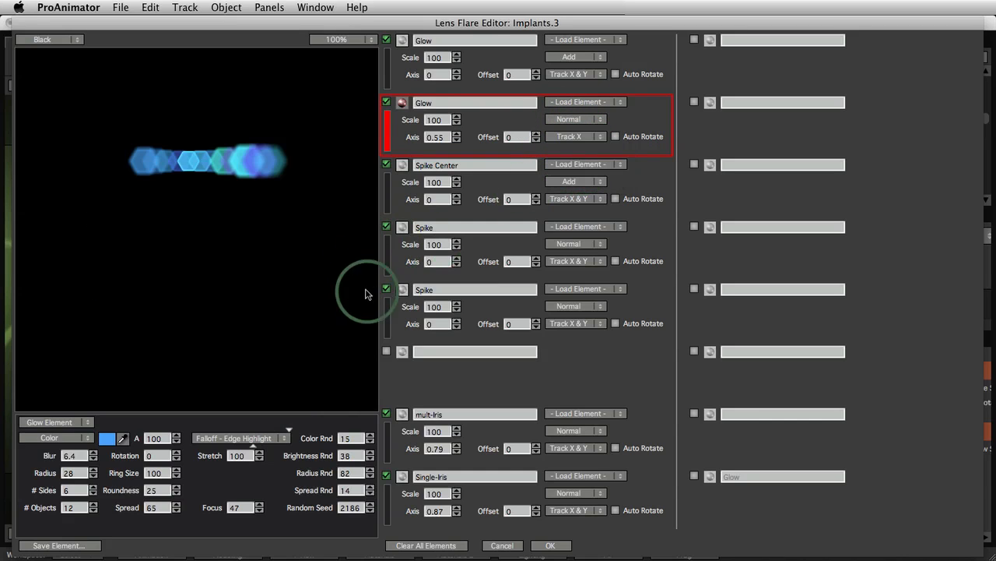
drag(366, 294, 208, 424)
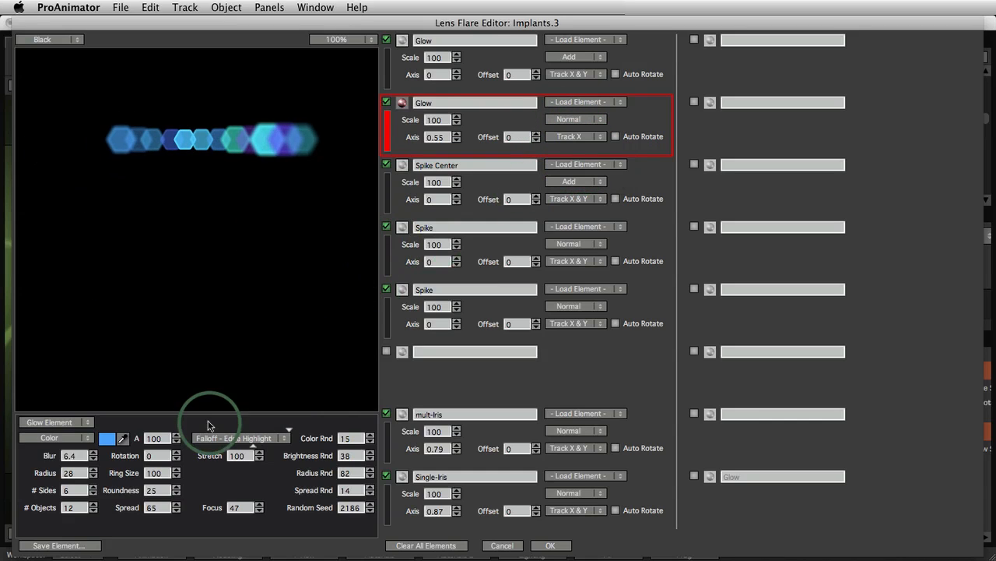
Step: Turn the sharp hexagons into squares by setting the Glow element's blur to 0 and number of sides to 4
drag(80, 457, 18, 460)
text(0)
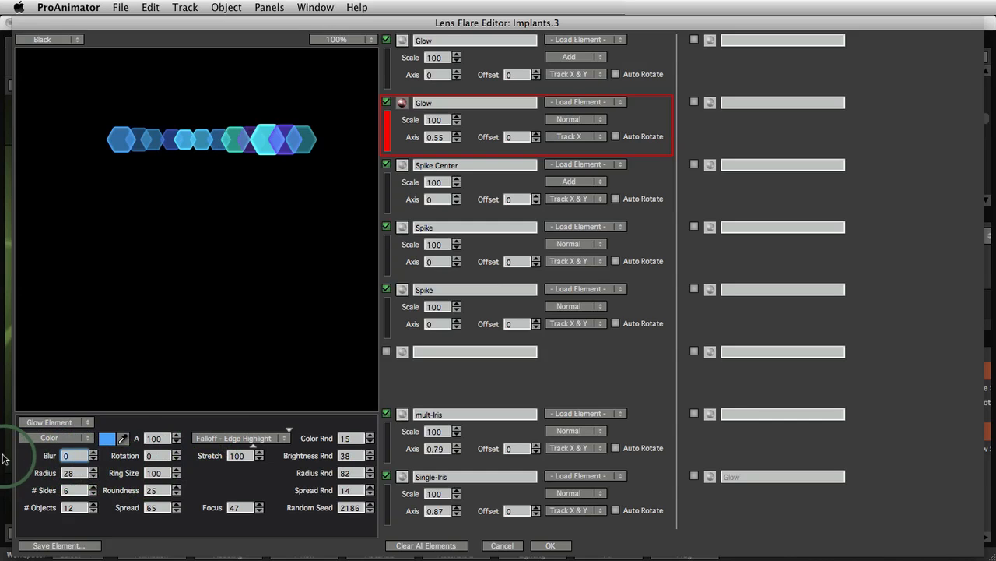
click(150, 455)
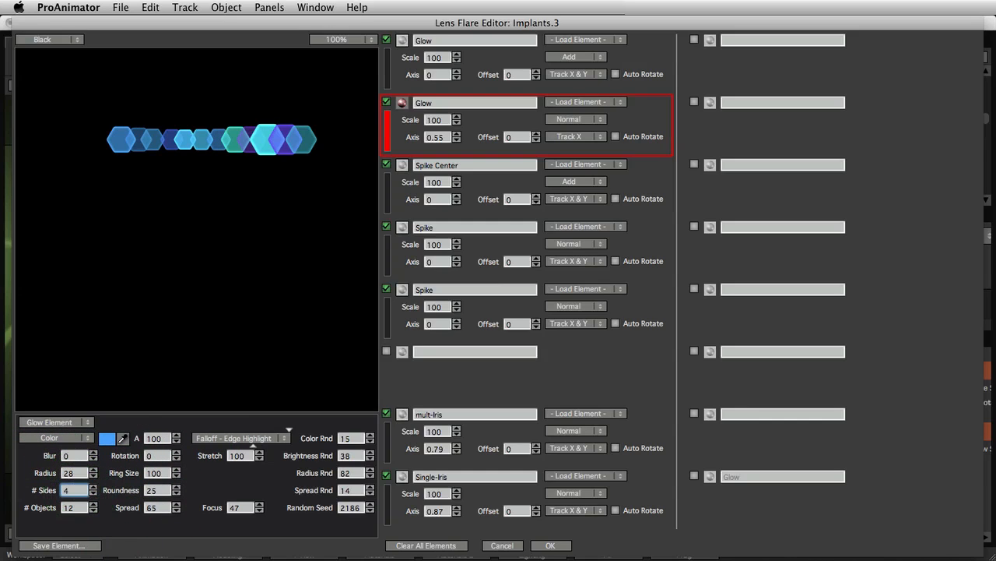
key(Tab)
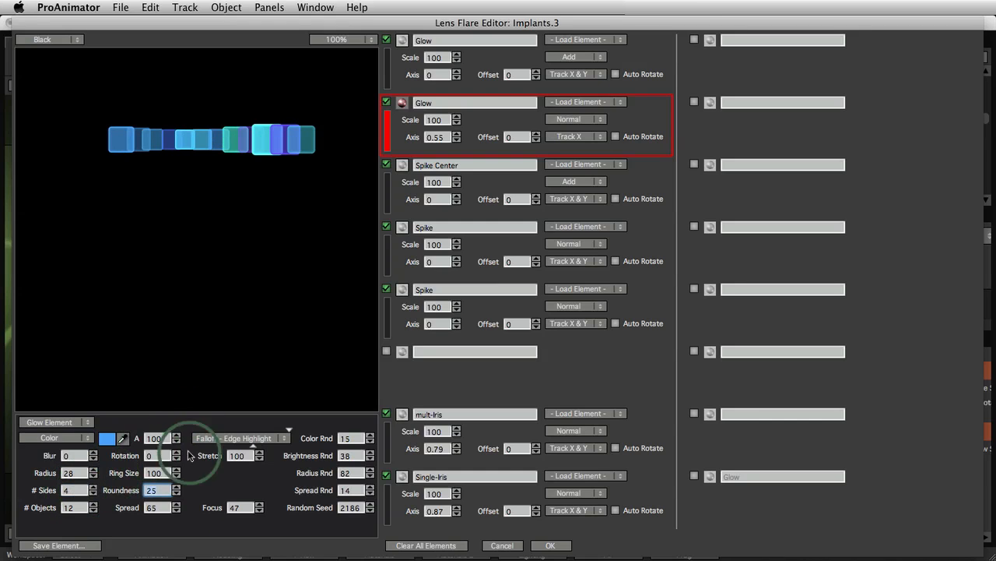
Step: Shape the Glow into a row of small bars with stretch 190, radius 10 and 18 objects, moving the flare's center to check
drag(243, 463, 335, 464)
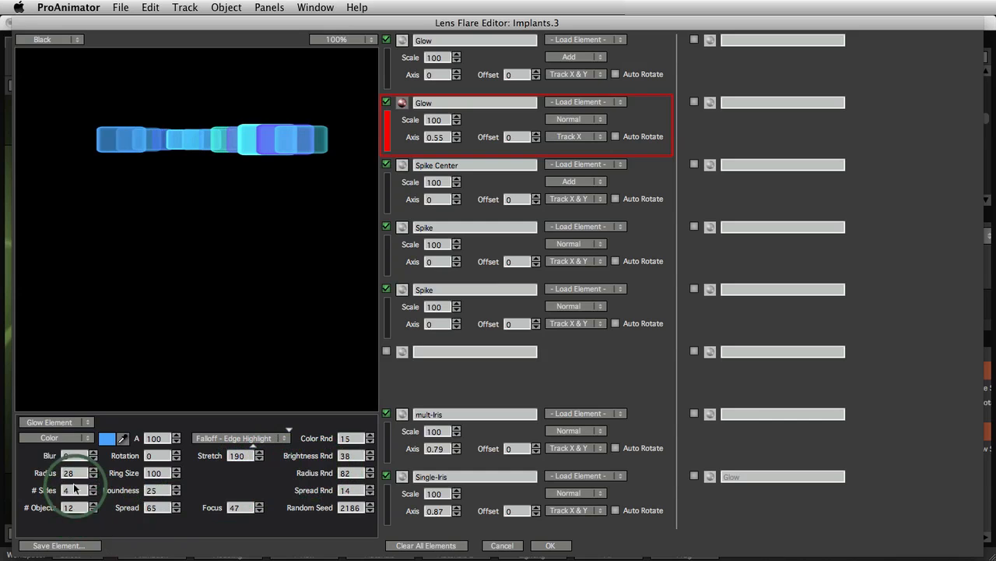
mouse_move(76, 477)
mouse_down()
mouse_move(43, 476)
mouse_move(64, 476)
mouse_up()
drag(94, 142, 19, 148)
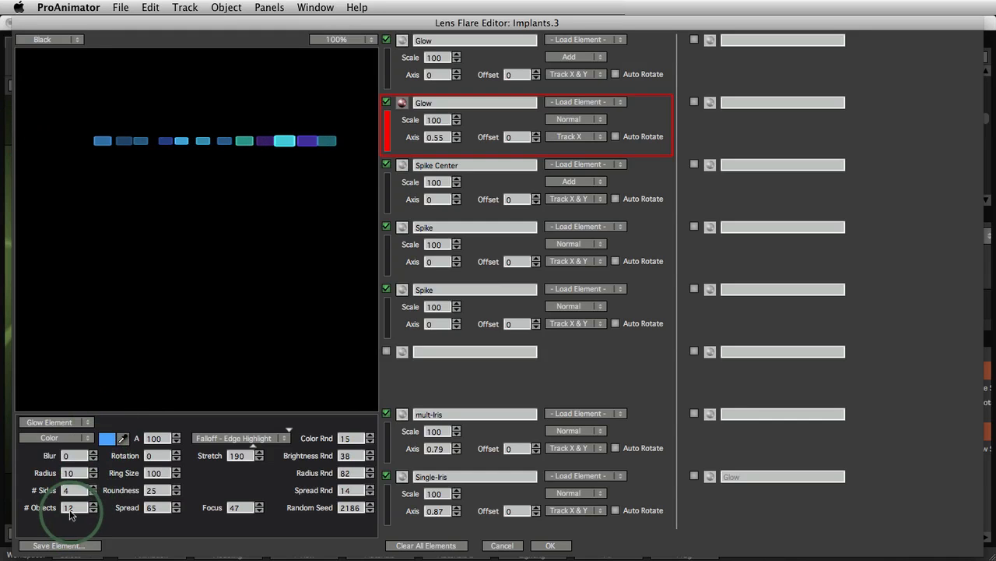
drag(70, 514, 118, 514)
mouse_move(99, 130)
mouse_down()
mouse_move(71, 326)
mouse_move(36, 143)
mouse_move(294, 155)
mouse_move(145, 156)
mouse_move(283, 165)
mouse_move(60, 169)
mouse_up()
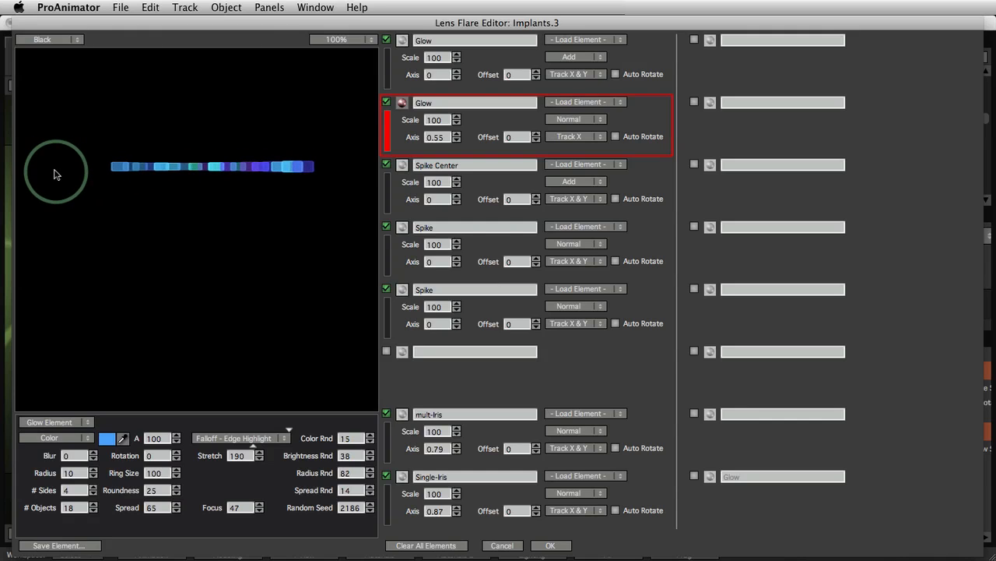
Step: Set the bar-shaped Glow element's axis to 0.5 and its offset to 27.5
click(455, 141)
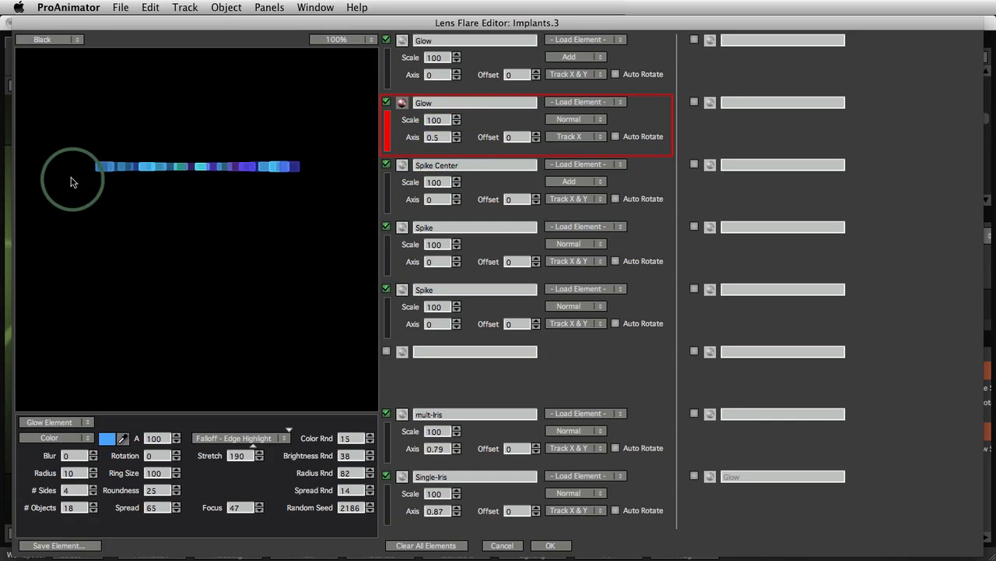
mouse_move(82, 177)
mouse_down()
mouse_move(126, 176)
mouse_move(72, 172)
mouse_up()
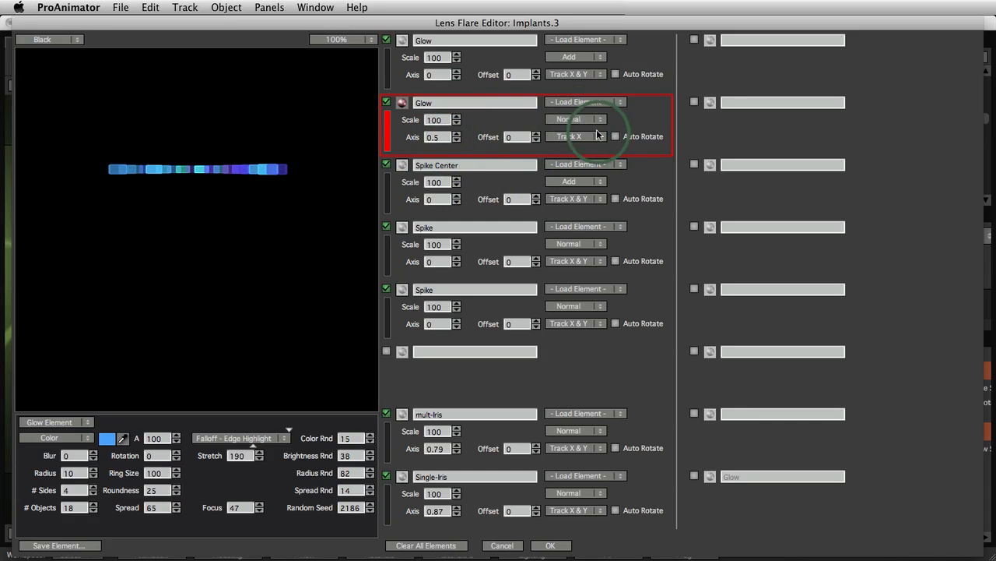
drag(513, 139, 585, 144)
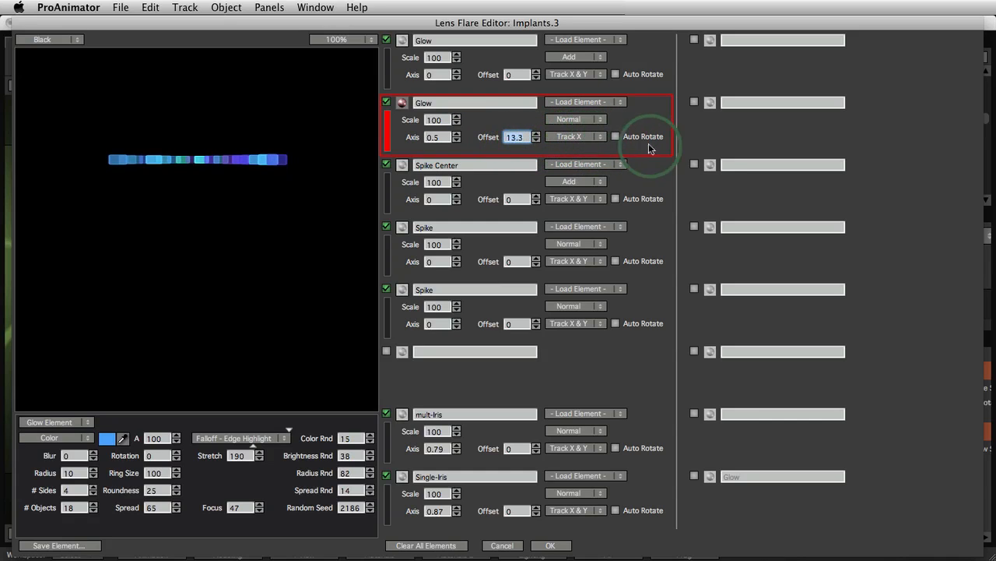
drag(649, 148, 709, 151)
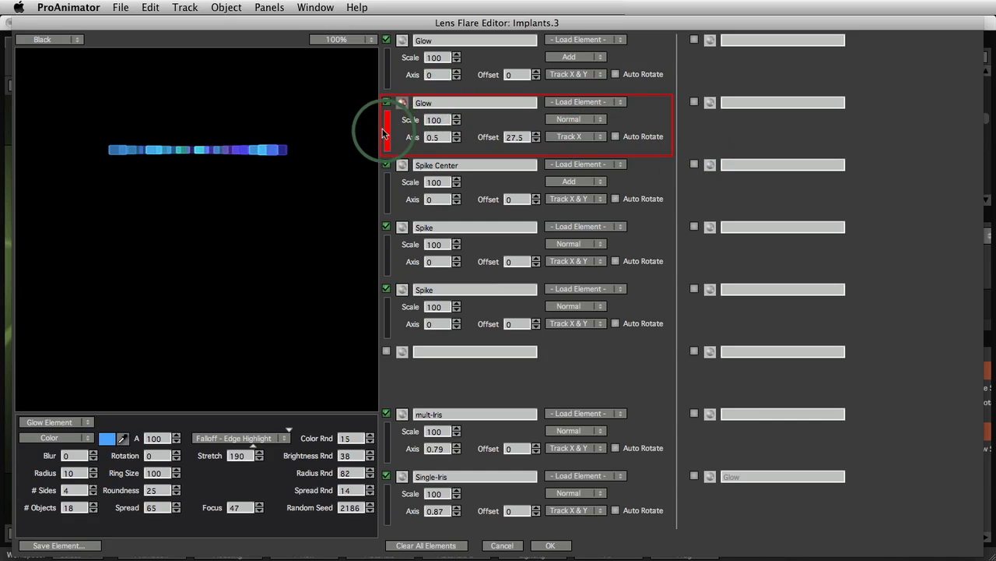
Step: Paste a copy of the bar-shaped Glow over the Spike Center element and set the copy's offset to -12.6
click(391, 198)
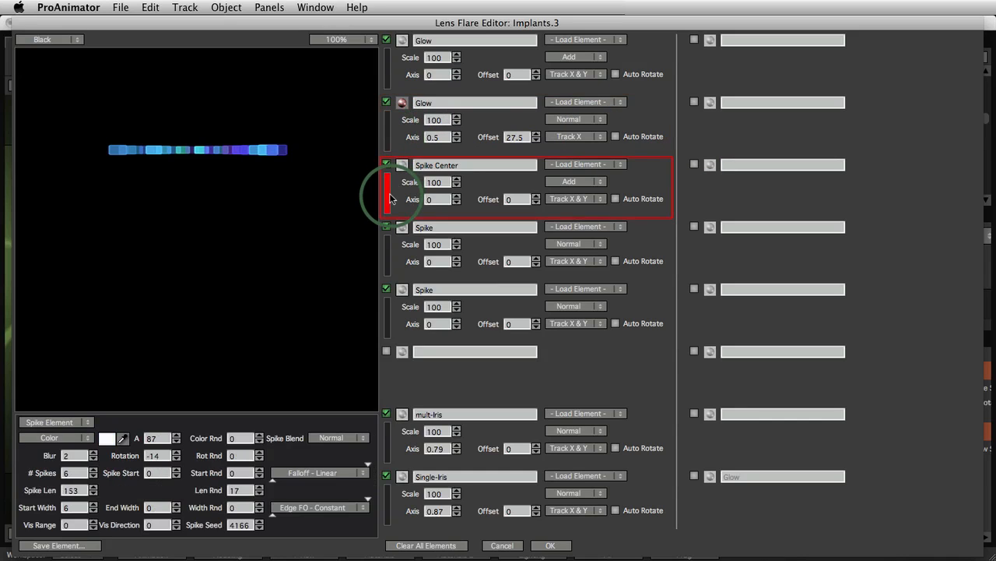
key(super+v)
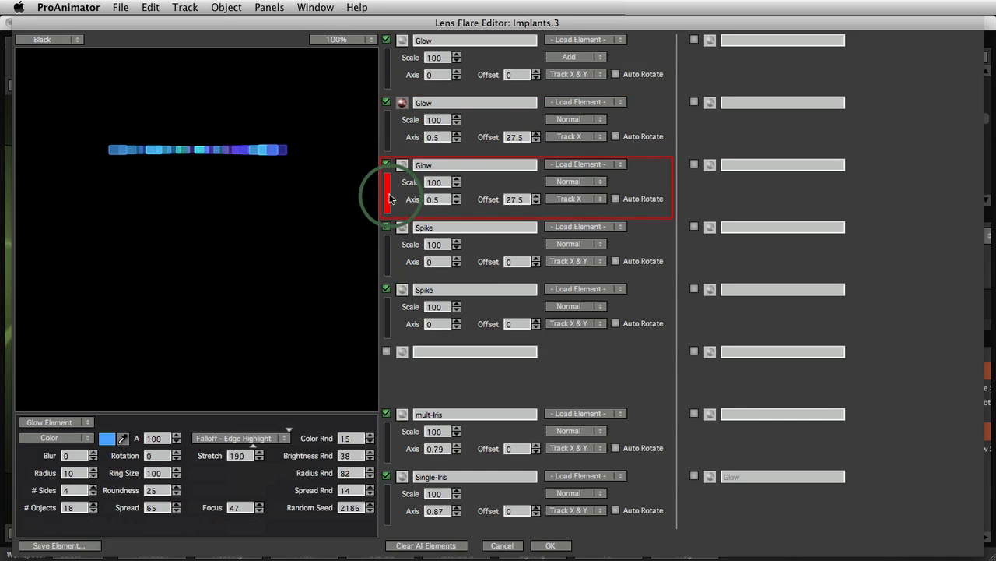
double_click(518, 204)
text(20)
key(Return)
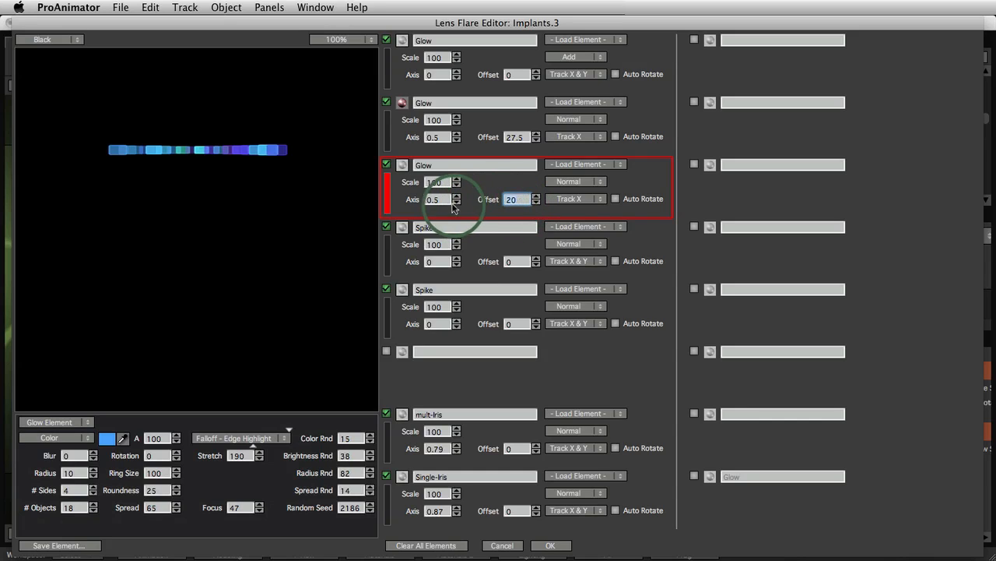
mouse_move(370, 213)
mouse_down()
mouse_move(227, 219)
mouse_move(332, 229)
mouse_move(111, 160)
mouse_move(74, 312)
mouse_move(53, 160)
mouse_move(211, 163)
mouse_move(33, 151)
mouse_move(451, 171)
mouse_up()
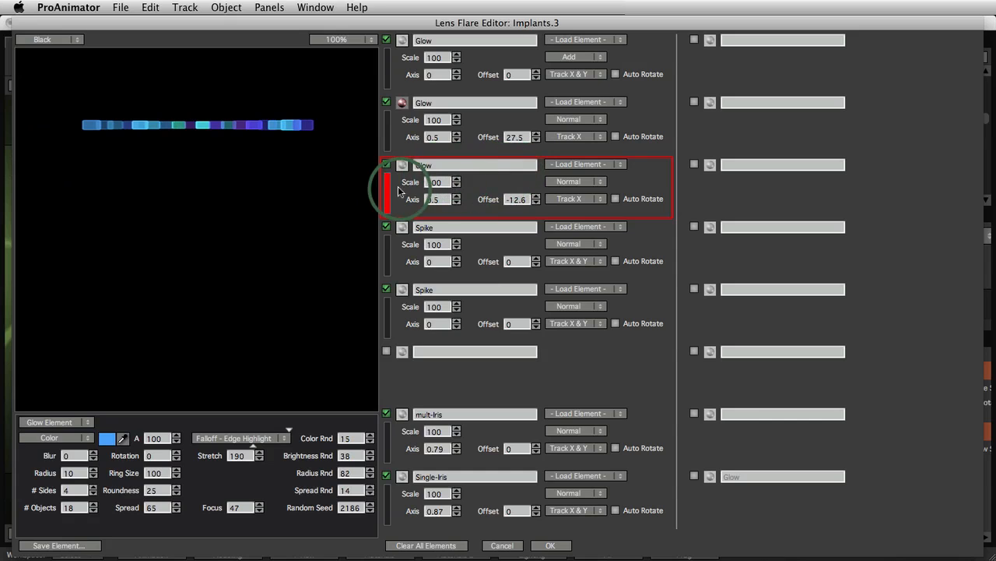
Step: Solo the pasted Glow alongside the original, and set its color randomness to 24 and stretch to 166
click(401, 103)
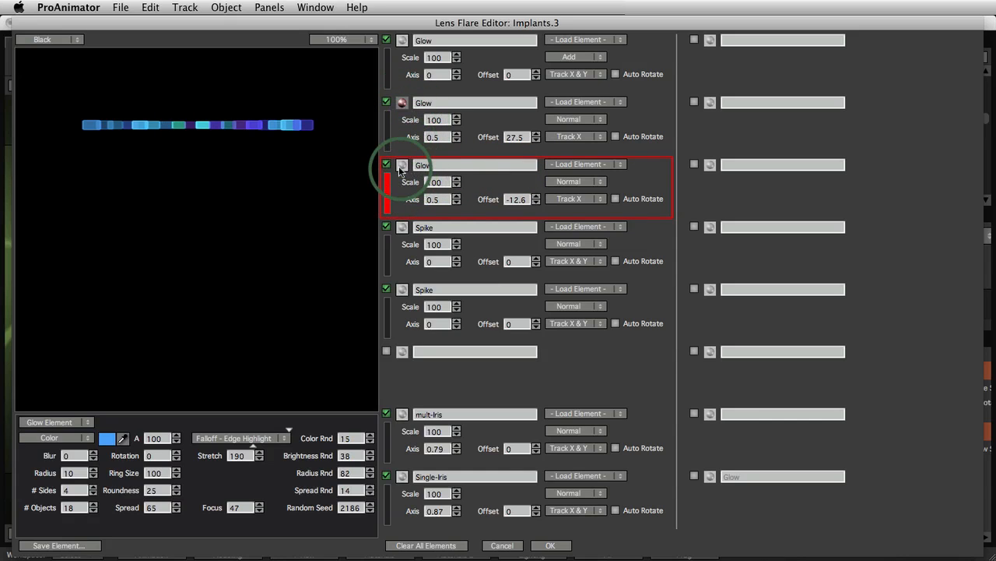
click(402, 166)
mouse_move(94, 127)
mouse_down()
mouse_move(95, 322)
mouse_move(39, 156)
mouse_move(327, 164)
mouse_move(37, 165)
mouse_move(24, 300)
mouse_move(11, 211)
mouse_move(40, 215)
mouse_up()
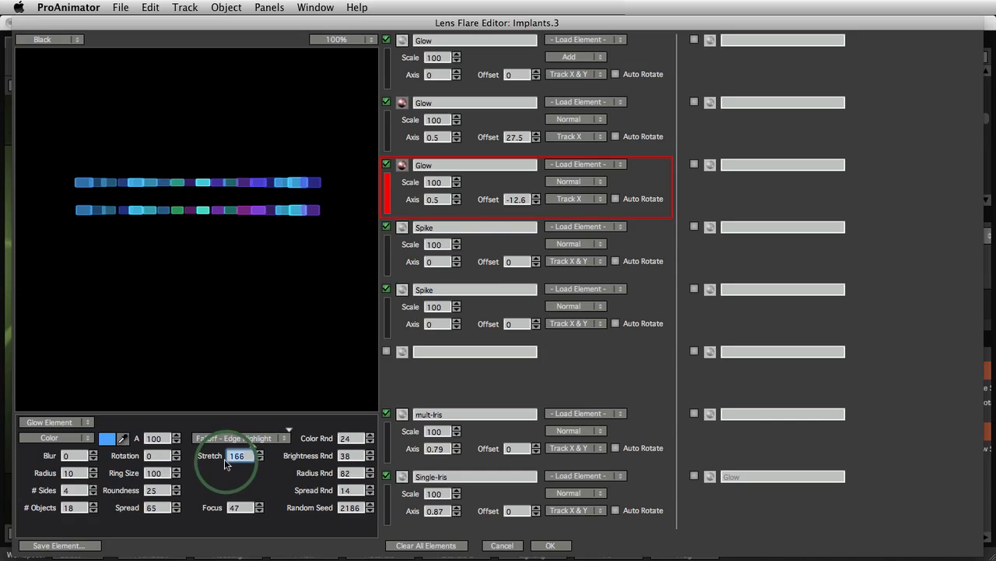
Step: Set the blur to 3 on the pasted Glow and 2.7 on the original, and move the flare's center down the preview
click(78, 456)
drag(83, 458, 98, 463)
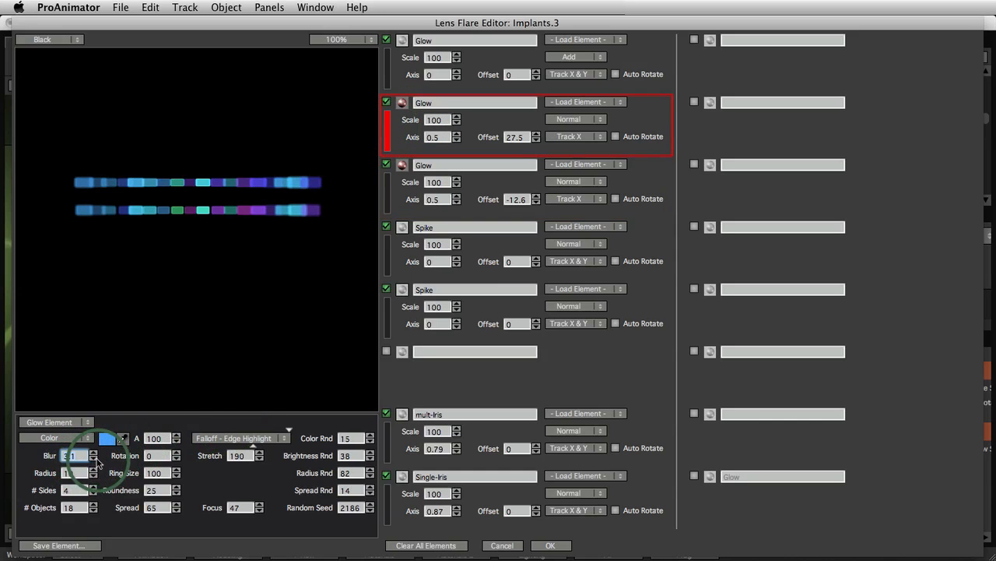
mouse_move(59, 166)
mouse_down()
mouse_move(93, 206)
mouse_move(317, 221)
mouse_move(57, 214)
mouse_move(51, 101)
mouse_move(13, 304)
mouse_move(162, 358)
mouse_move(161, 371)
mouse_move(42, 371)
mouse_up()
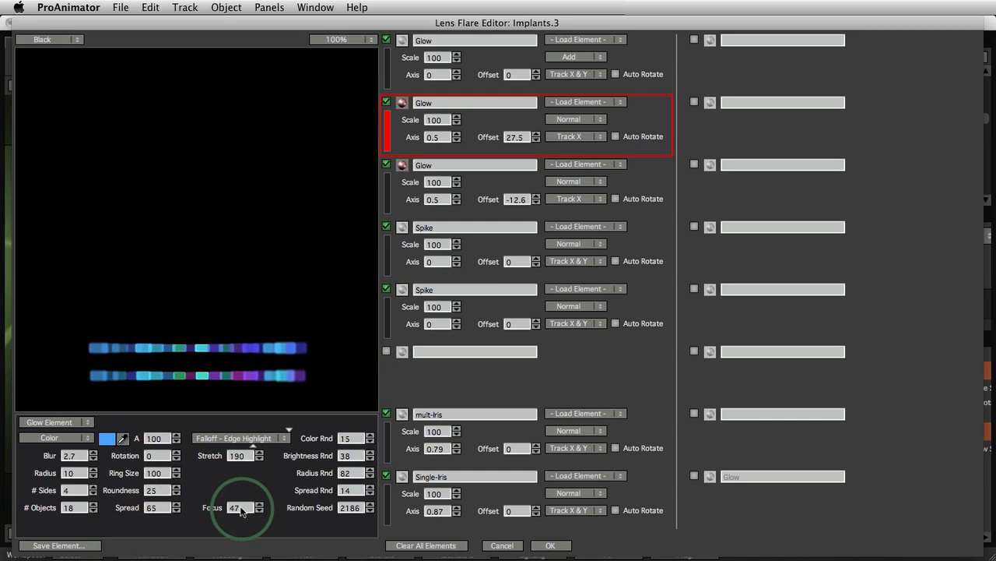
Step: Set the focus to 0 on both bar-shaped Glow elements and move the flare's center to compare the rows
mouse_move(242, 508)
mouse_down()
mouse_move(110, 512)
mouse_move(148, 514)
mouse_up()
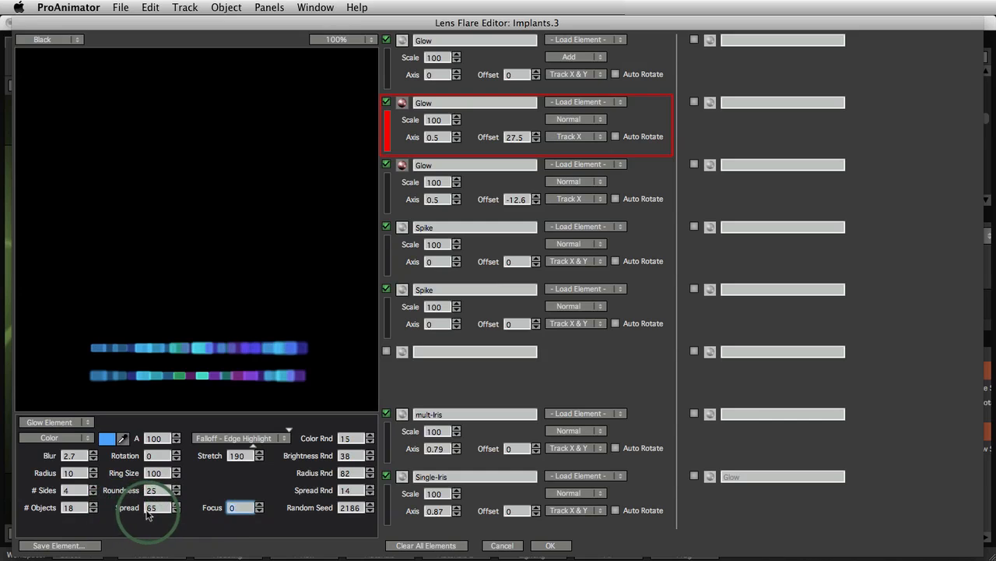
click(397, 175)
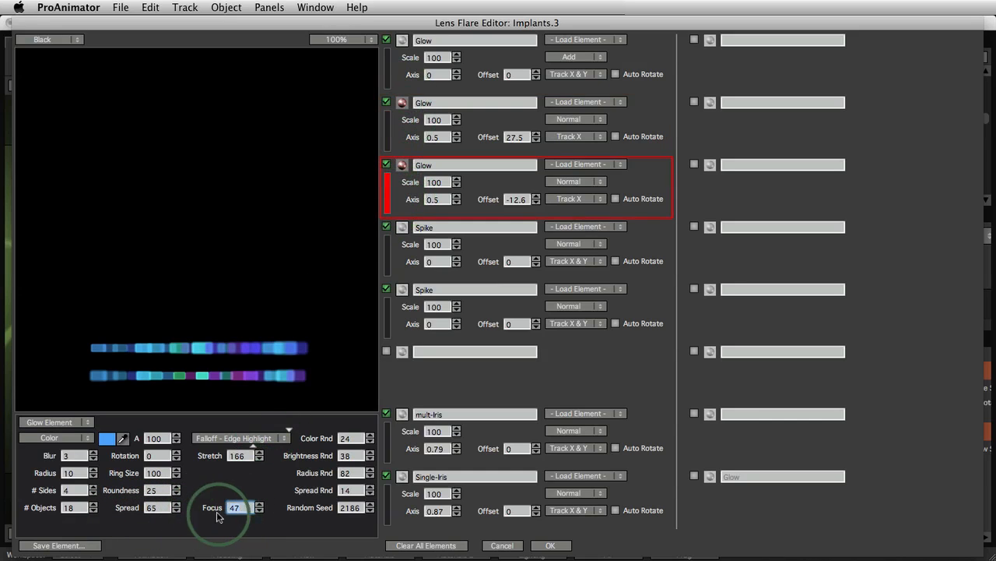
drag(216, 513, 177, 518)
mouse_move(96, 313)
mouse_down()
mouse_move(57, 147)
mouse_move(340, 158)
mouse_move(83, 152)
mouse_move(39, 415)
mouse_move(27, 278)
mouse_move(178, 238)
mouse_up()
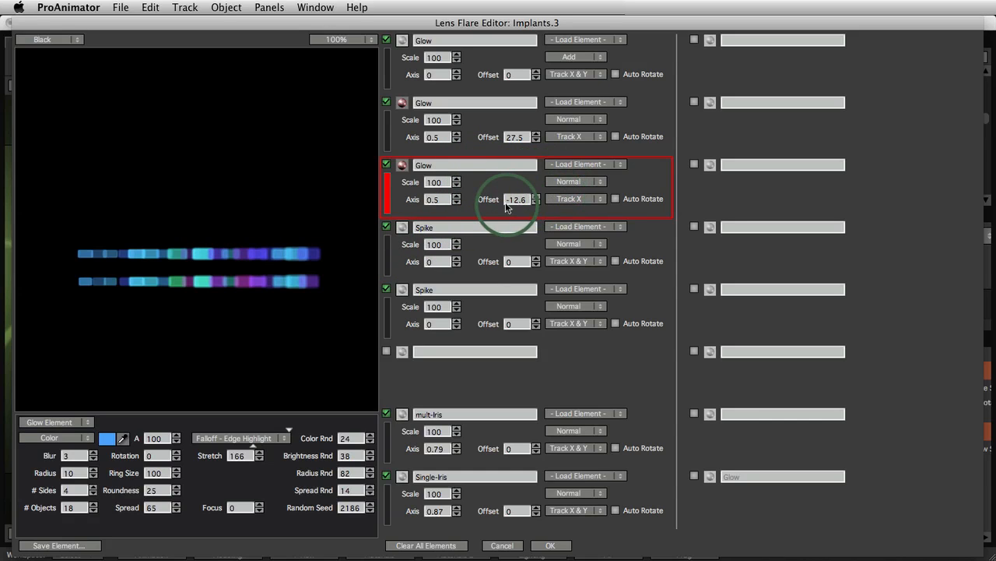
click(237, 438)
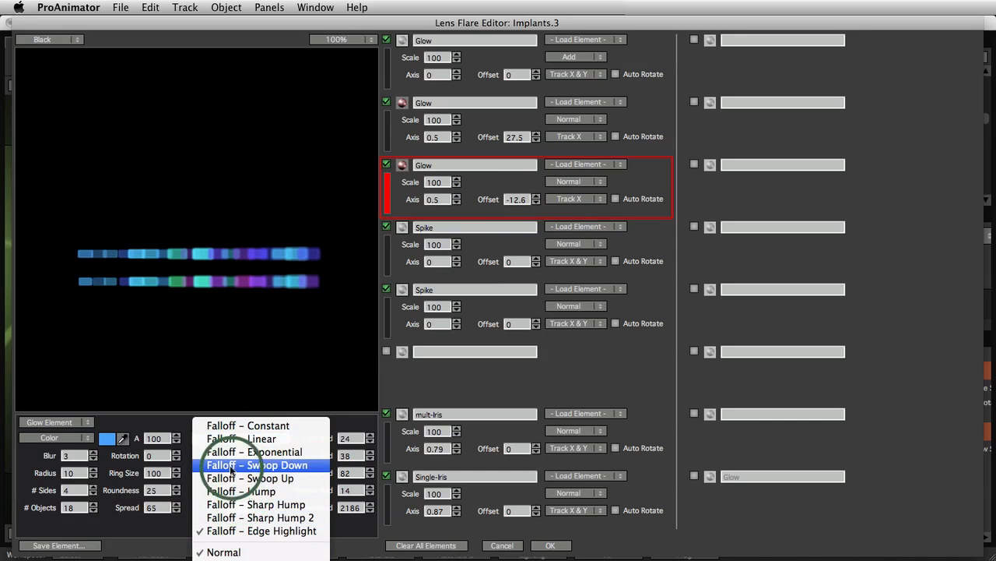
click(289, 400)
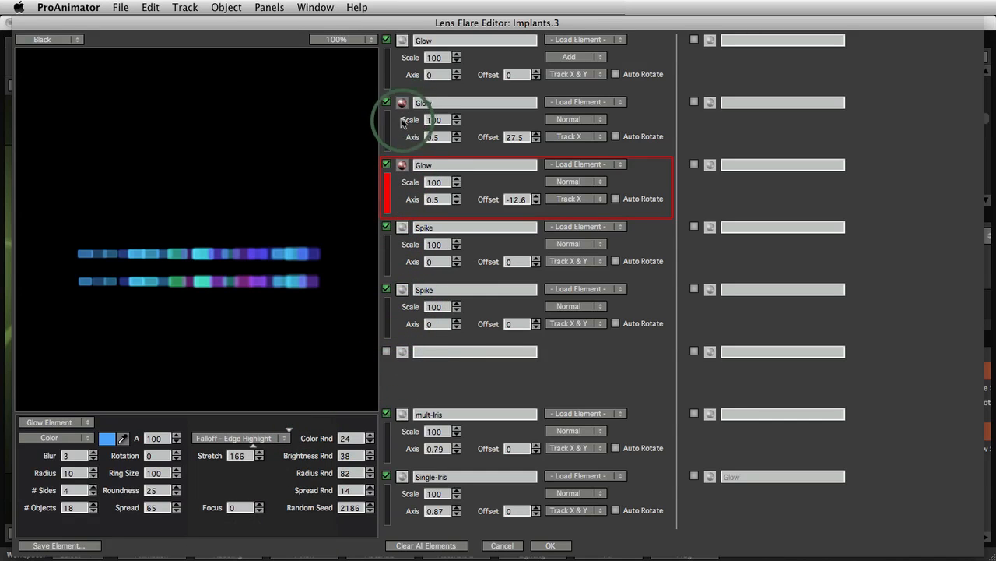
Step: Unsolo both bar-shaped Glows, and enable and solo a new Glow element in the empty slot above mult-Iris
click(403, 103)
click(402, 165)
click(386, 351)
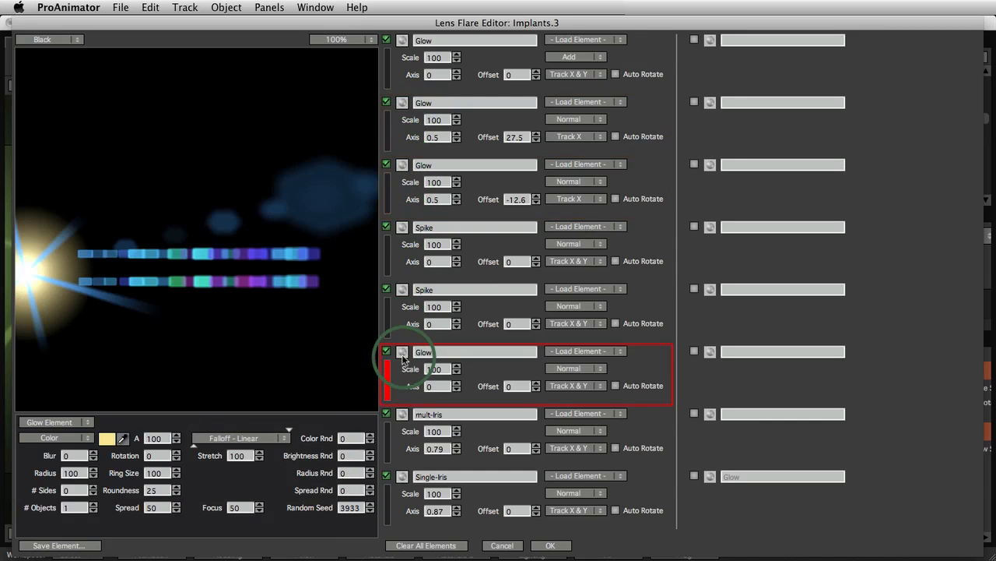
click(403, 352)
drag(100, 278, 135, 159)
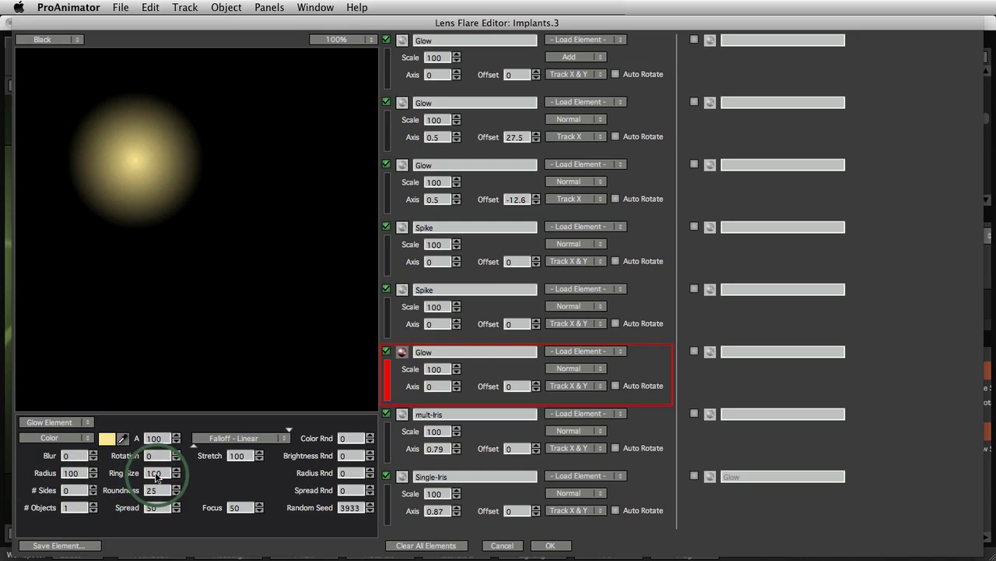
Step: Make the new Glow a soft ring with ring size 30 and the Sharp Hump 2 falloff
drag(156, 477, 109, 473)
click(246, 438)
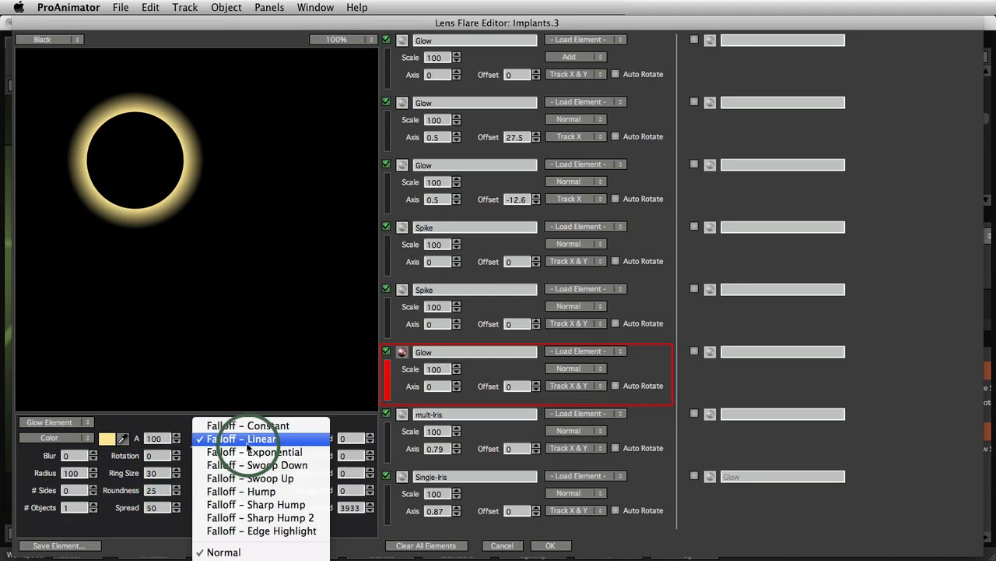
click(250, 518)
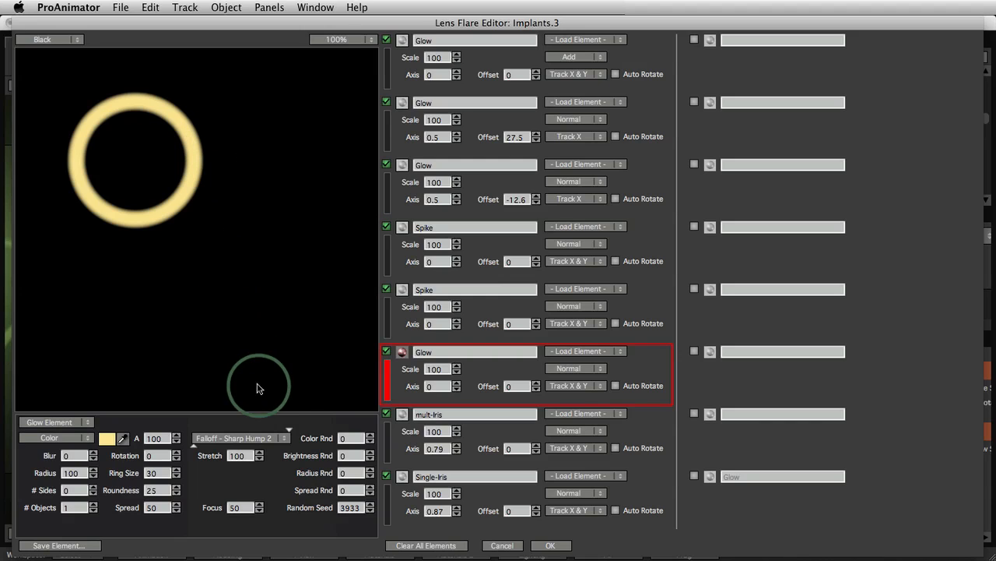
Step: Recolor the ring pink with hue 7, saturation 34% and brightness 84%
click(108, 445)
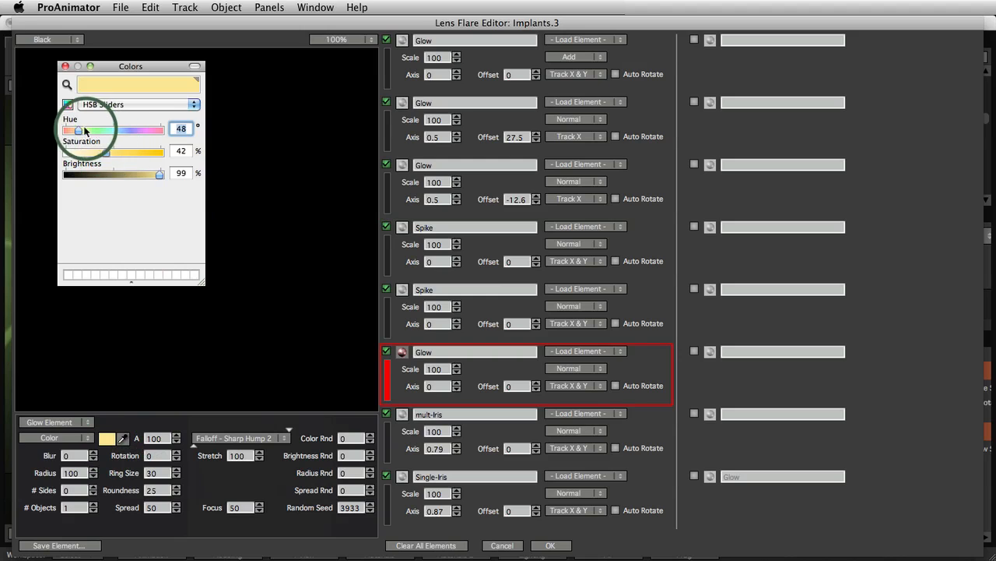
drag(77, 130, 97, 158)
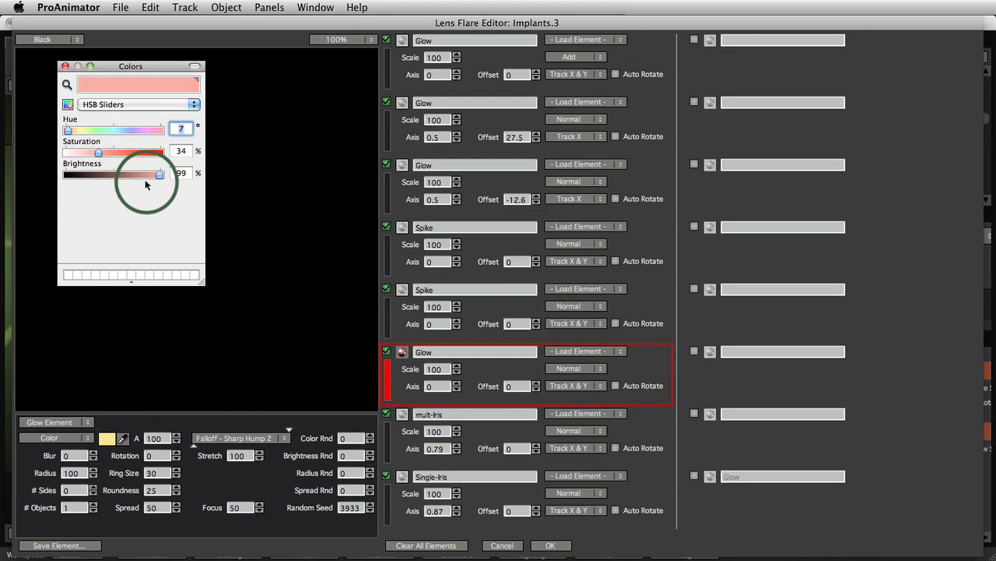
drag(161, 178, 148, 178)
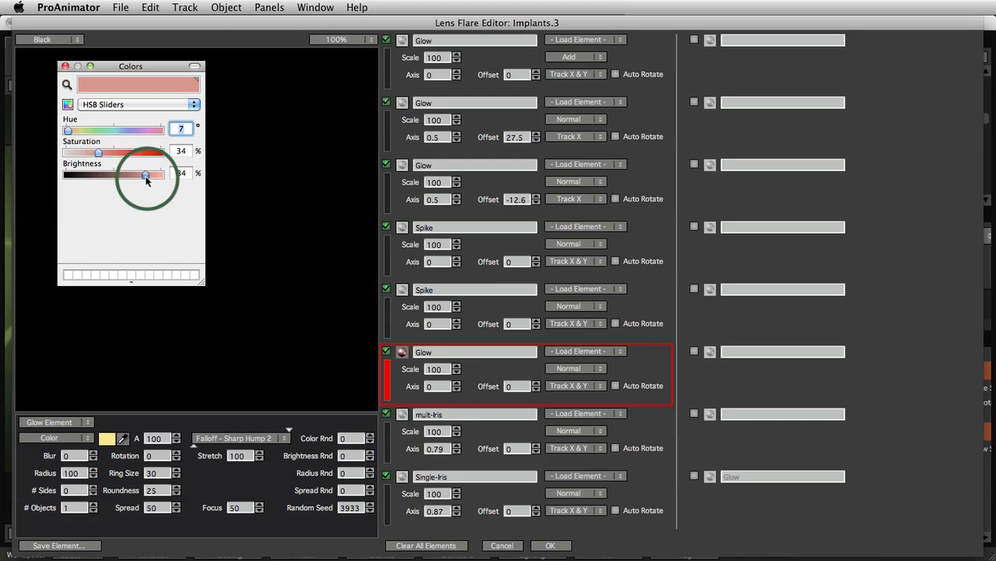
click(65, 67)
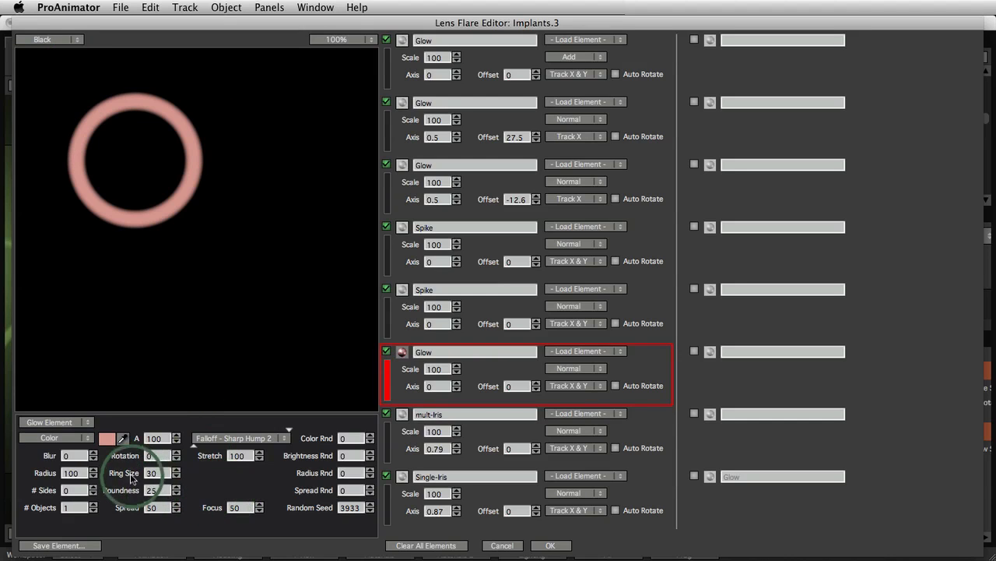
Step: Set the ring's size to 20 and its alpha to 22, and move the flare's center around the preview
drag(130, 478, 157, 475)
click(164, 440)
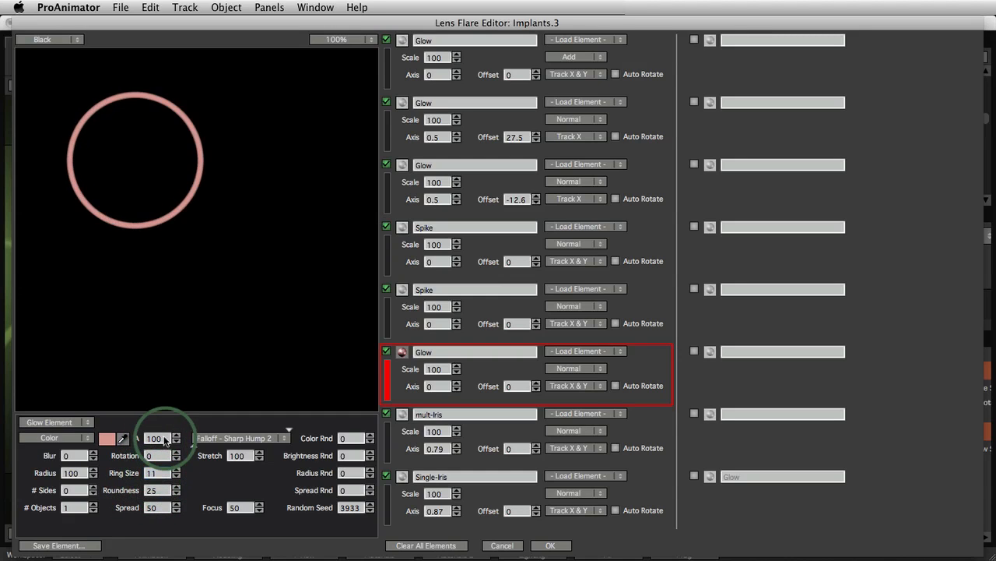
drag(154, 440, 118, 446)
drag(170, 274, 197, 228)
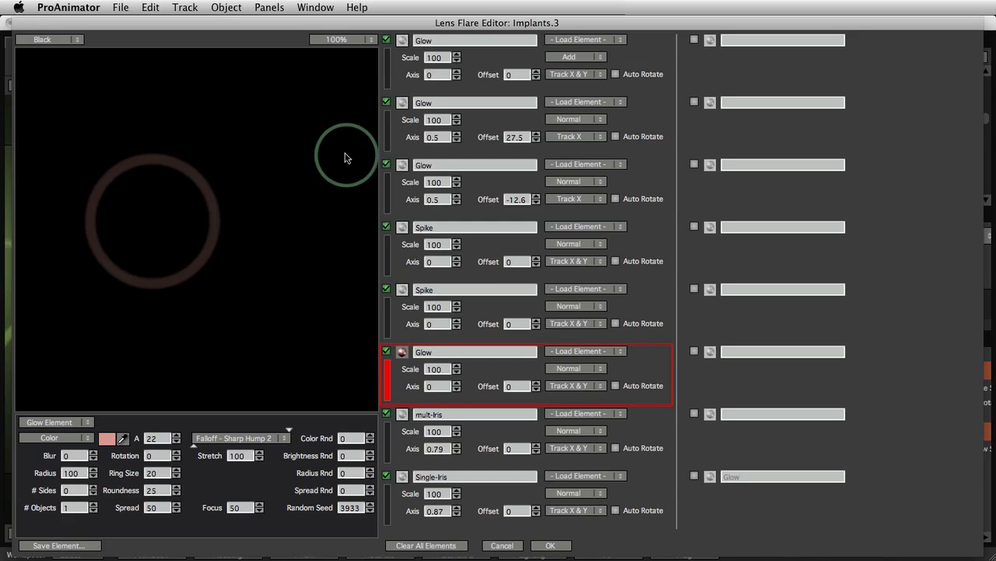